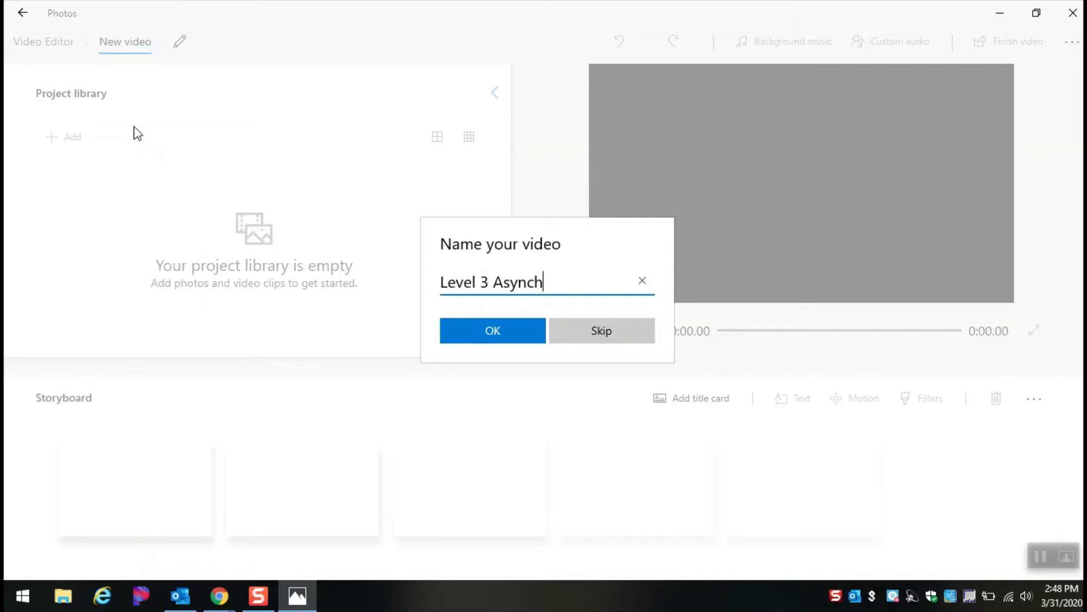
Step: Name the new video project "Level 3 Asynchronous Video Lesson"
type("ronous LVideo Lesson")
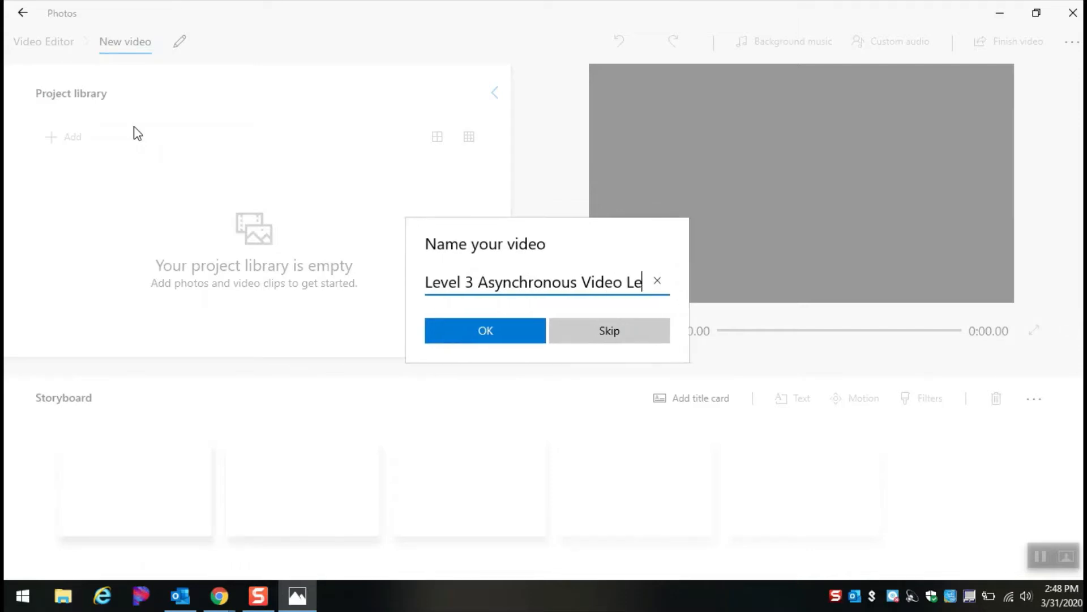
left_click(478, 335)
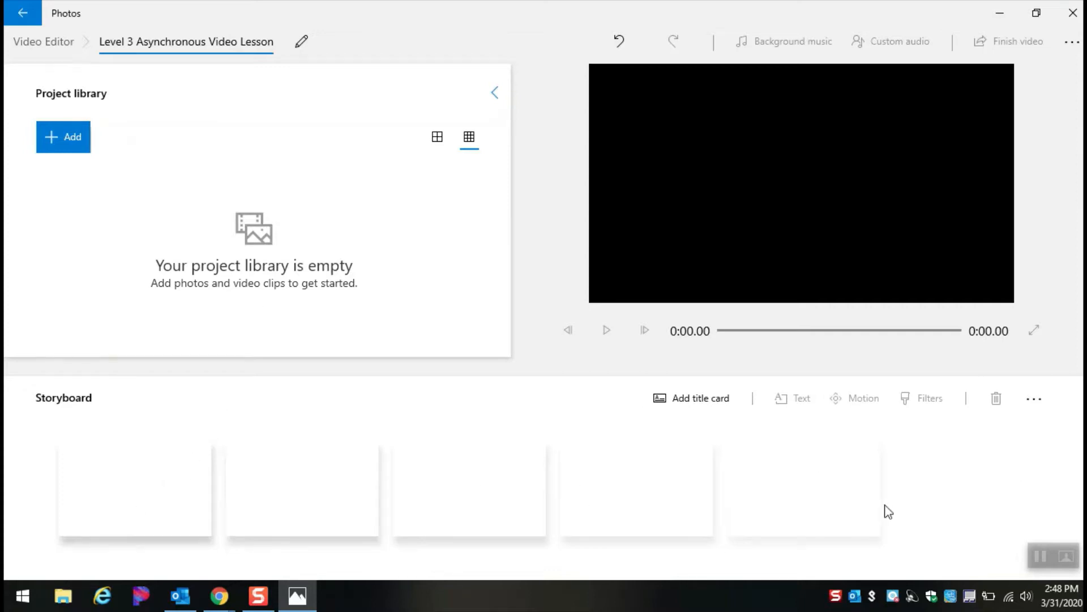
Step: Import WIN_20200331_14_46_46_Pro.mp4 from this PC's Camera Roll folder into the project library and leave it unselected
left_click(61, 137)
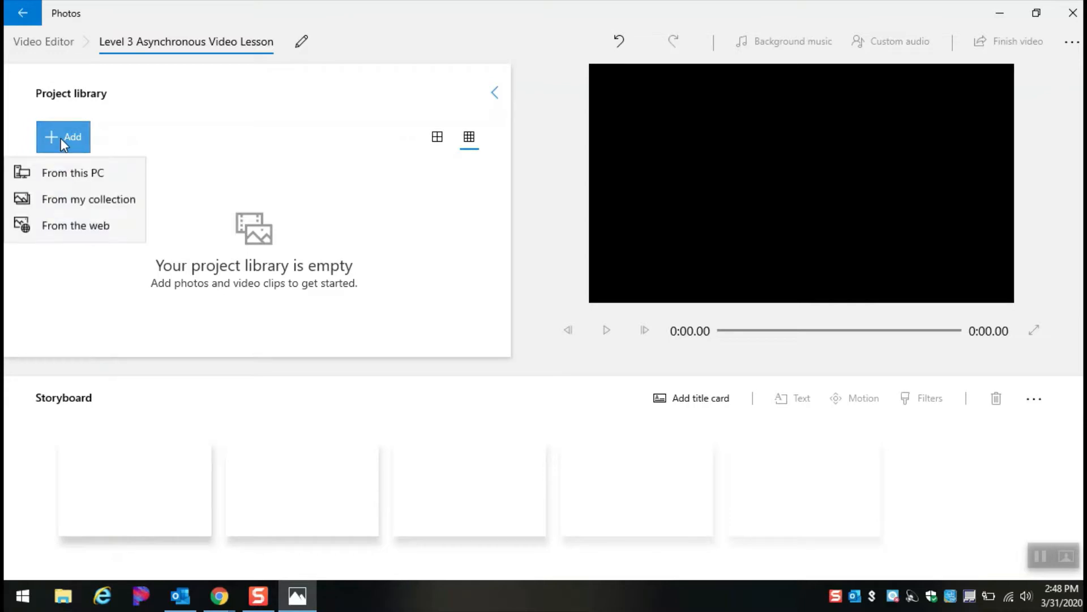
left_click(89, 176)
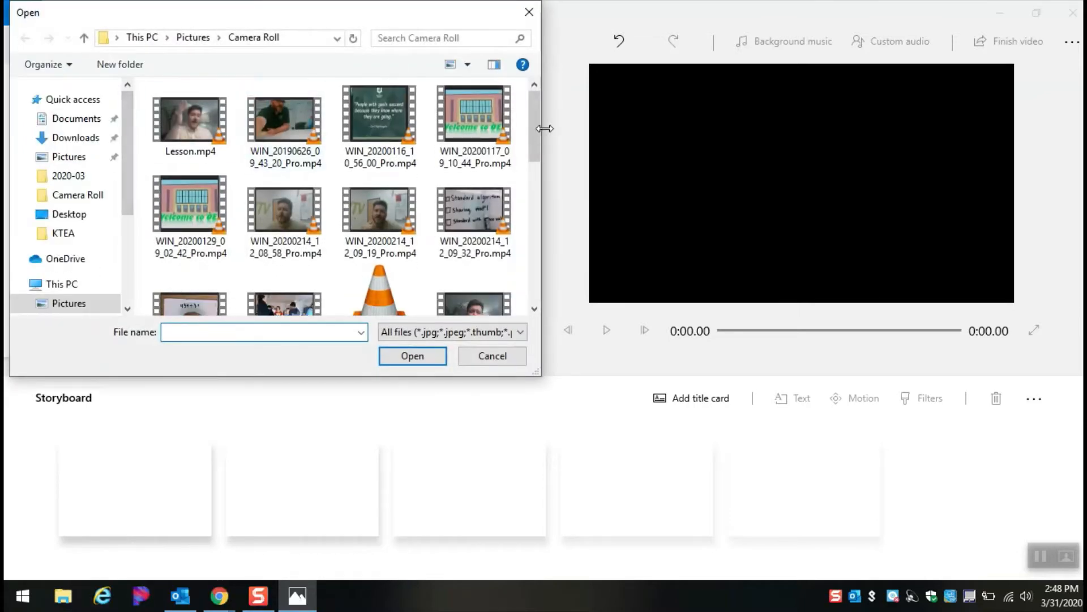
left_click_drag(535, 127, 538, 250)
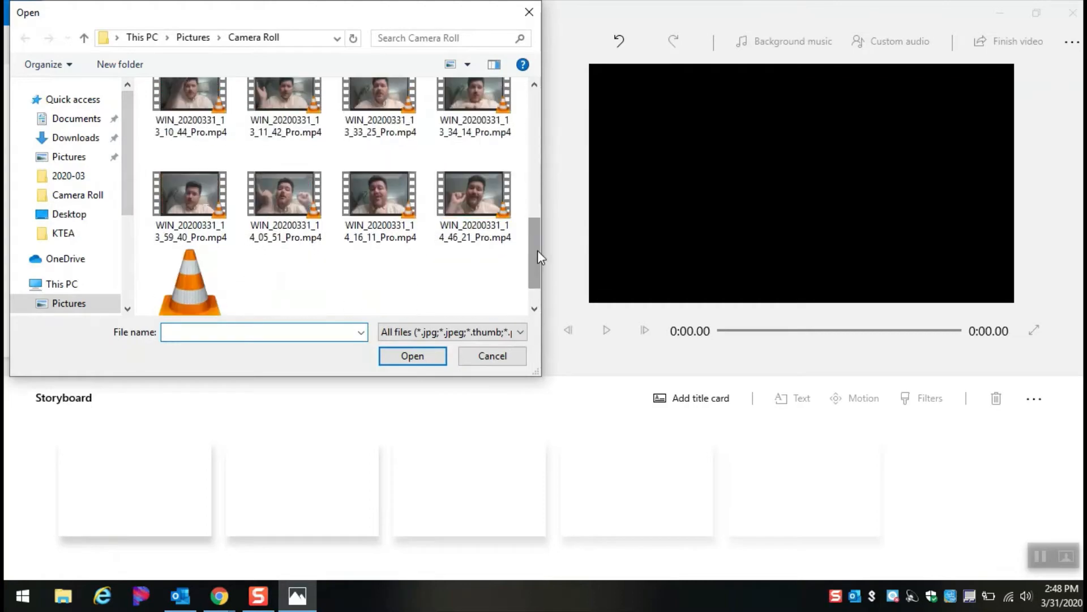
left_click(195, 300)
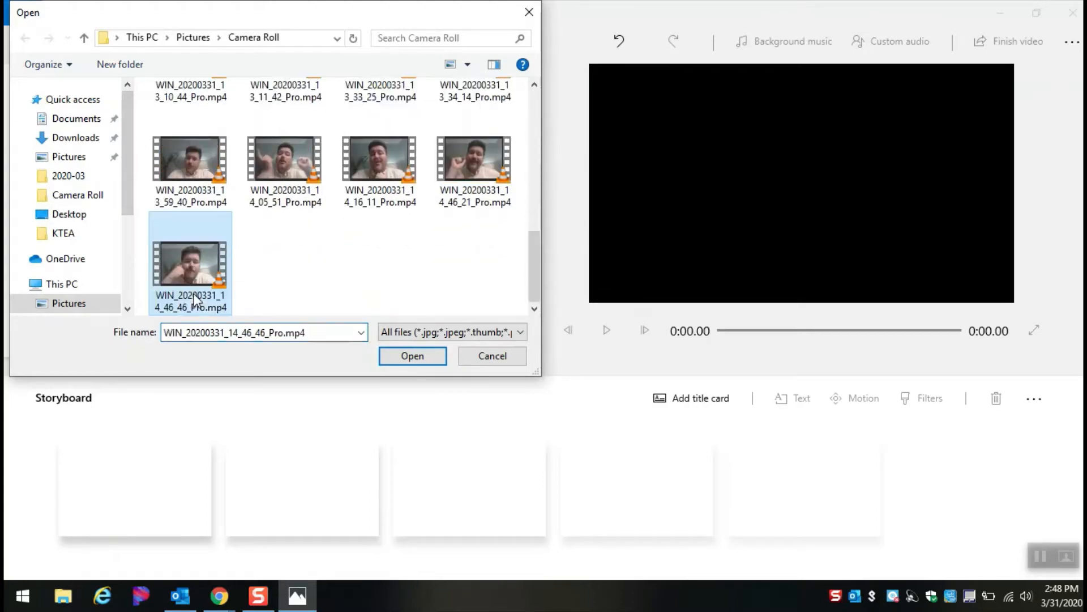
left_click(402, 358)
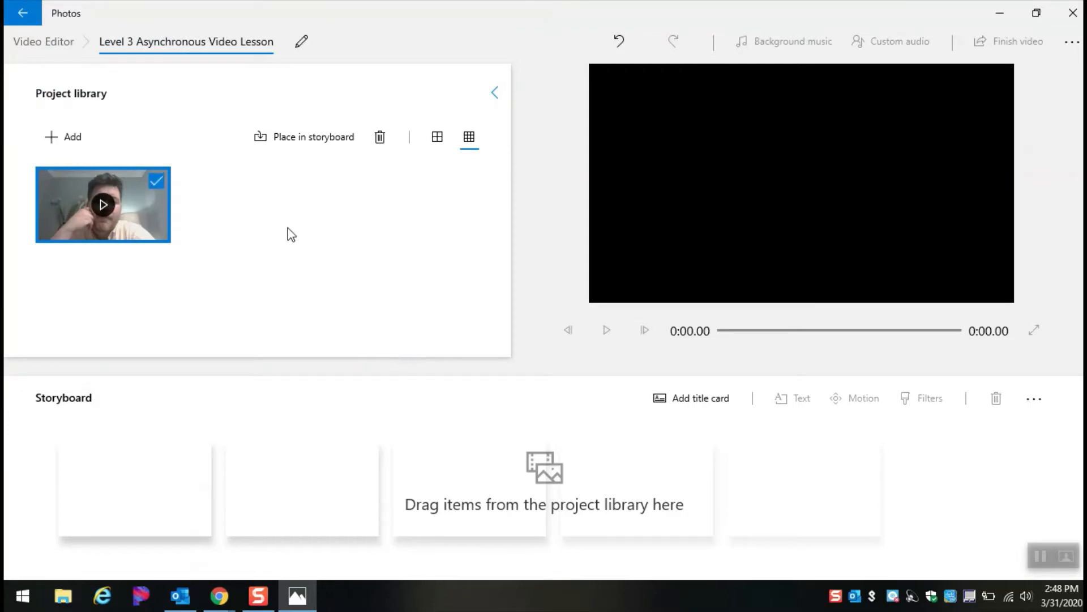
left_click(156, 181)
Step: Import GOPR1056.MP4, 2020-03-08_13-33-54.mp4 and Youtube.mp4 from the 2020-03 folder in Pictures into the project library and clear the selection
left_click(48, 135)
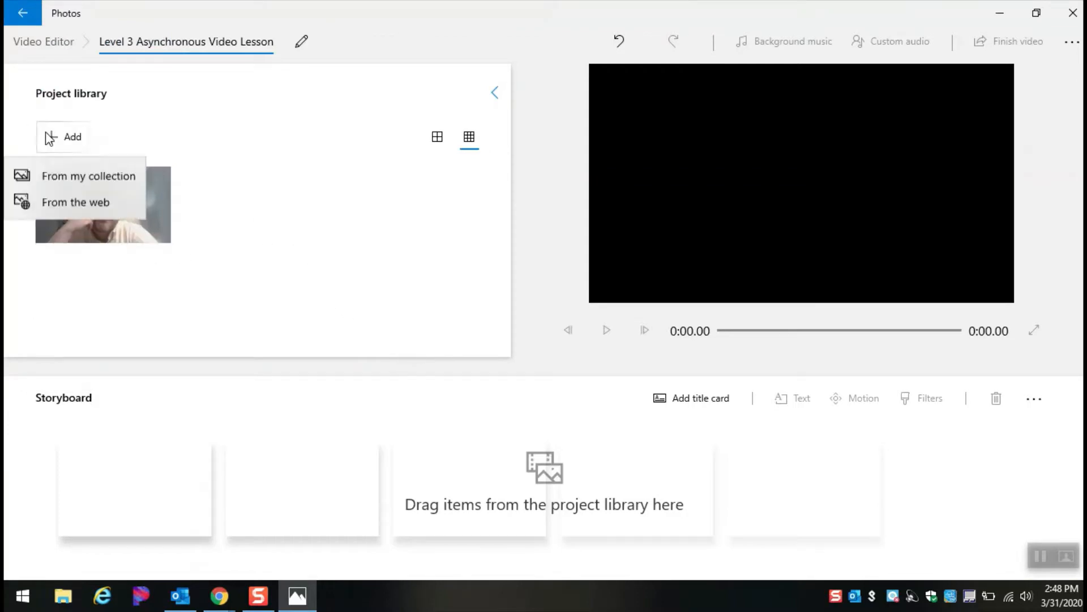
left_click(73, 165)
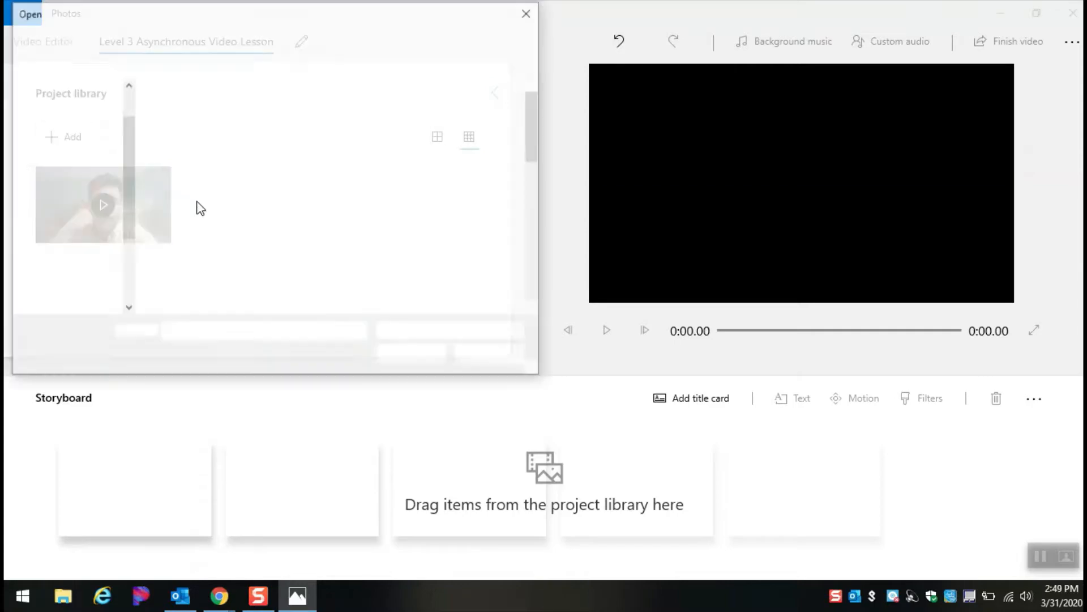
left_click_drag(536, 149, 12, 175)
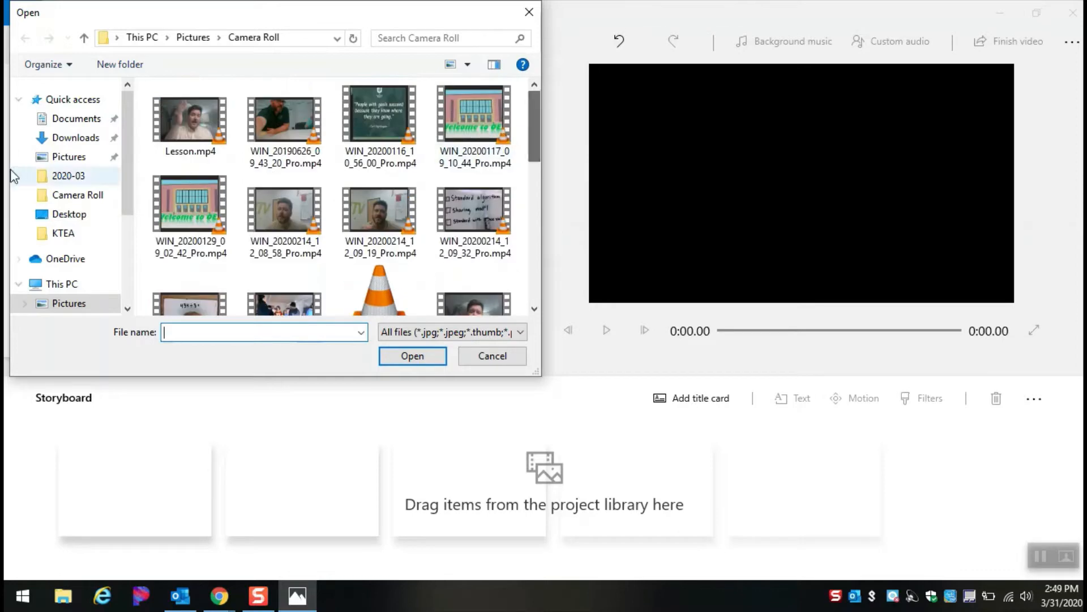
left_click(68, 157)
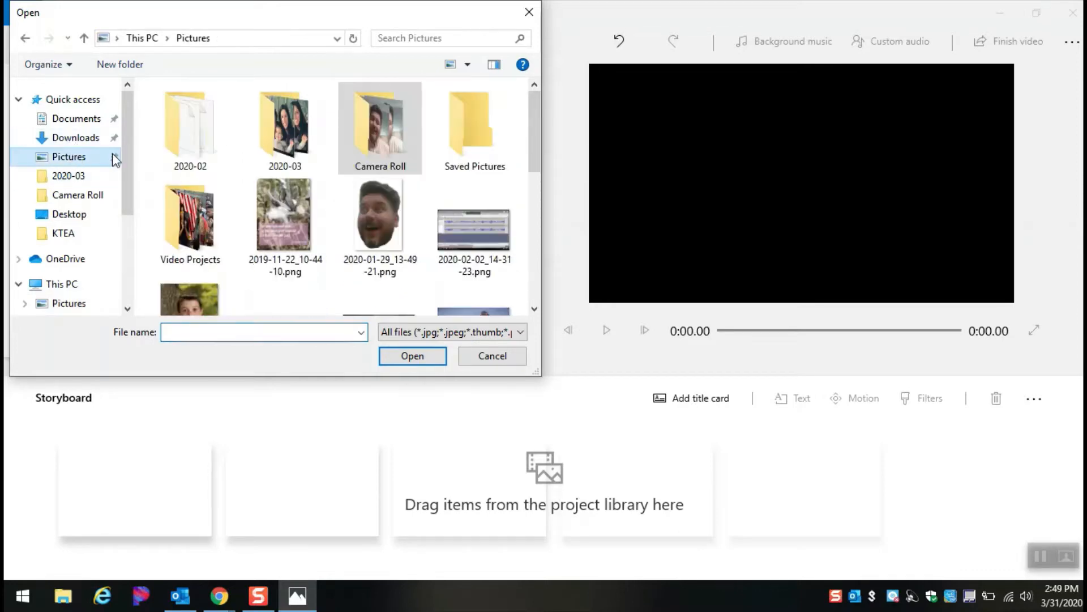
double_click(288, 115)
left_click_drag(534, 140, 527, 263)
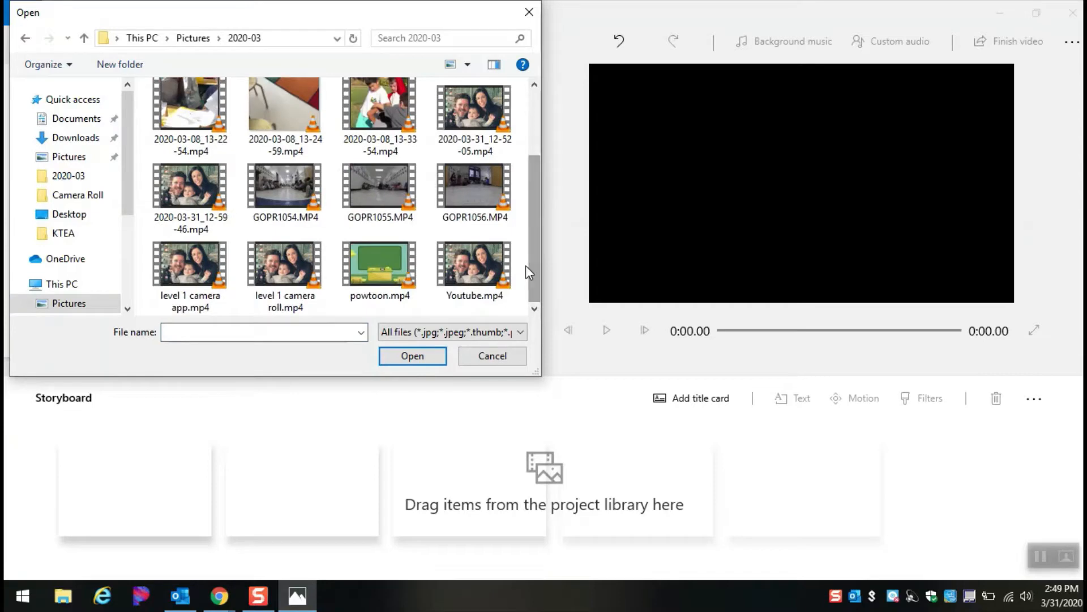
left_click(450, 265)
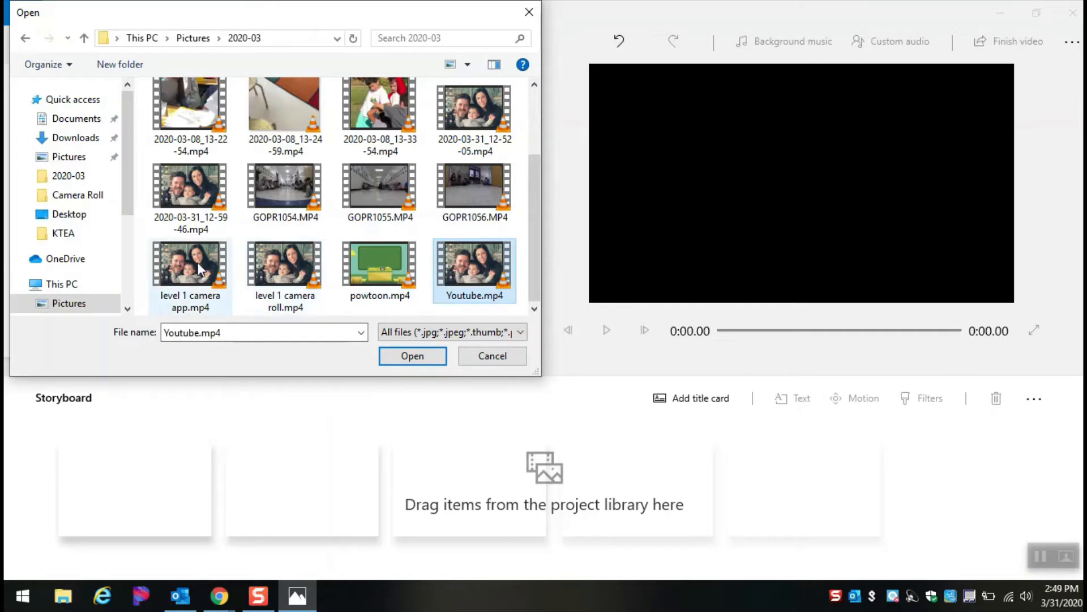
left_click(463, 202)
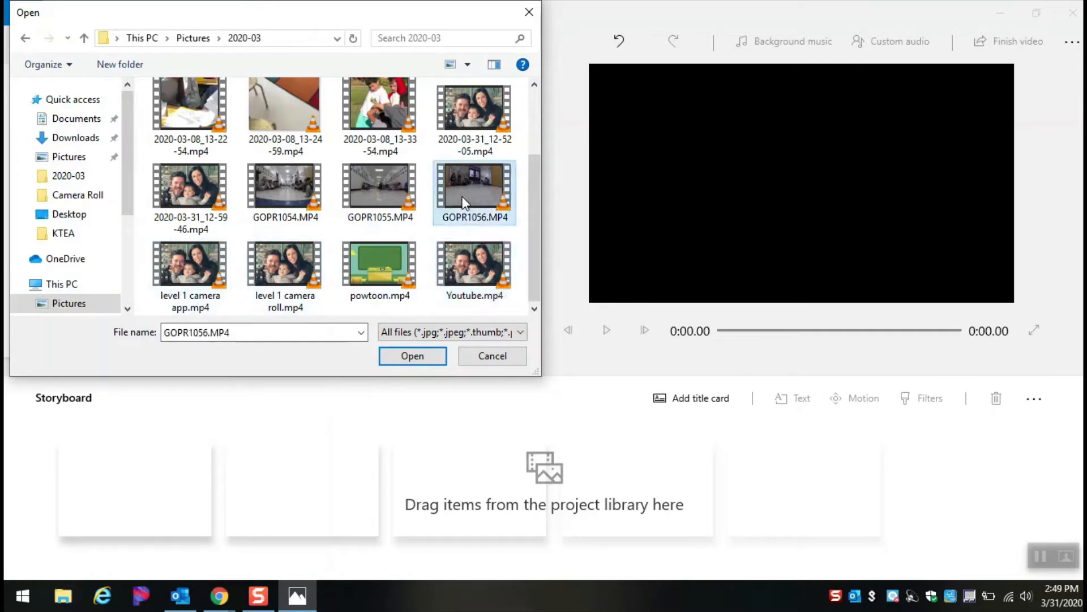
left_click(396, 128, "ctrl")
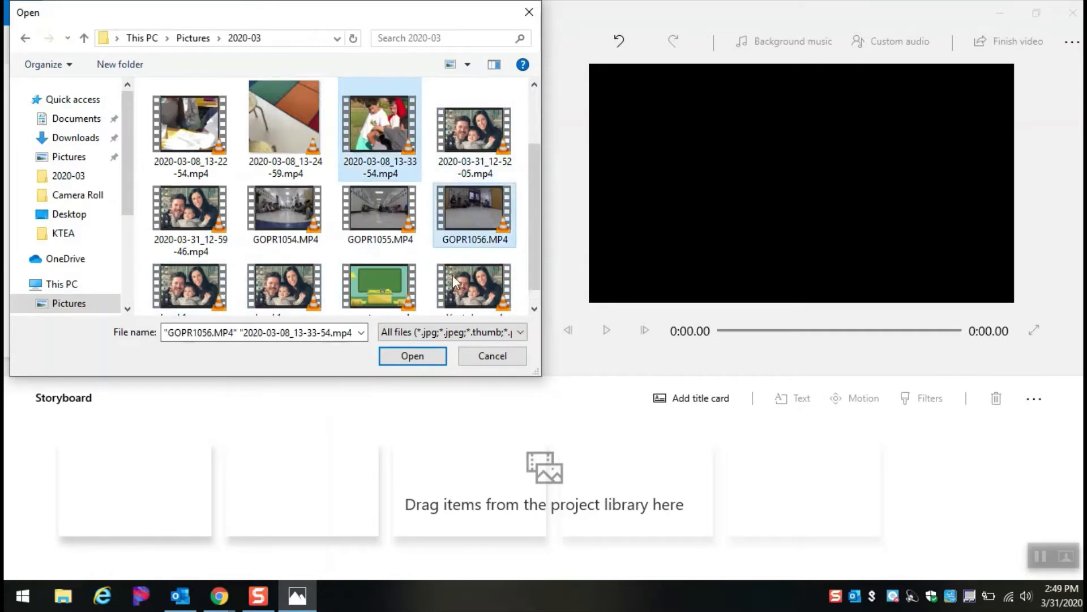
left_click(453, 274, "ctrl")
left_click(431, 356)
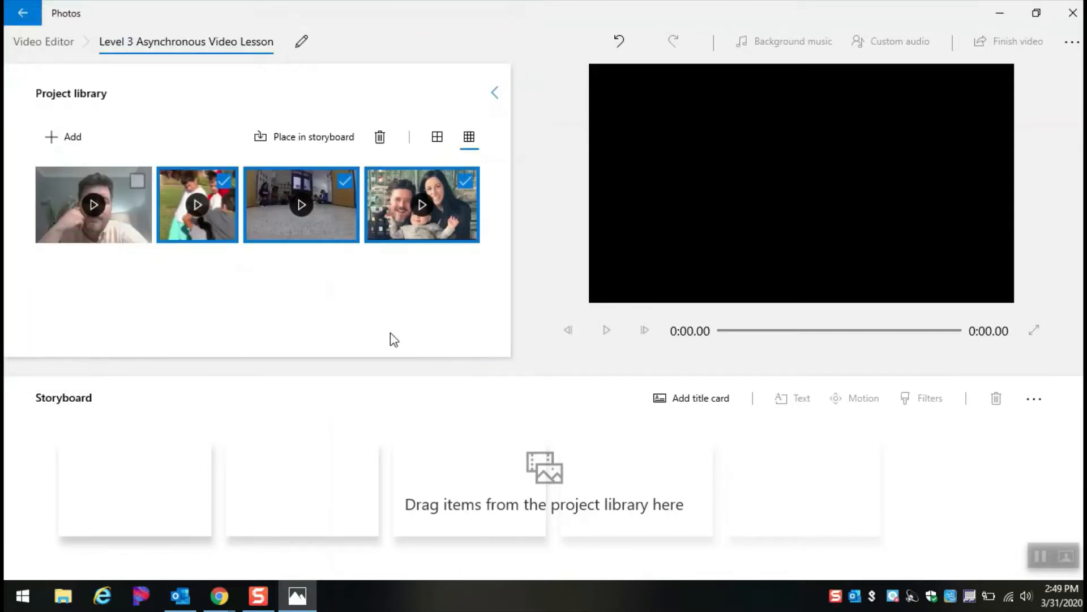
left_click(390, 332)
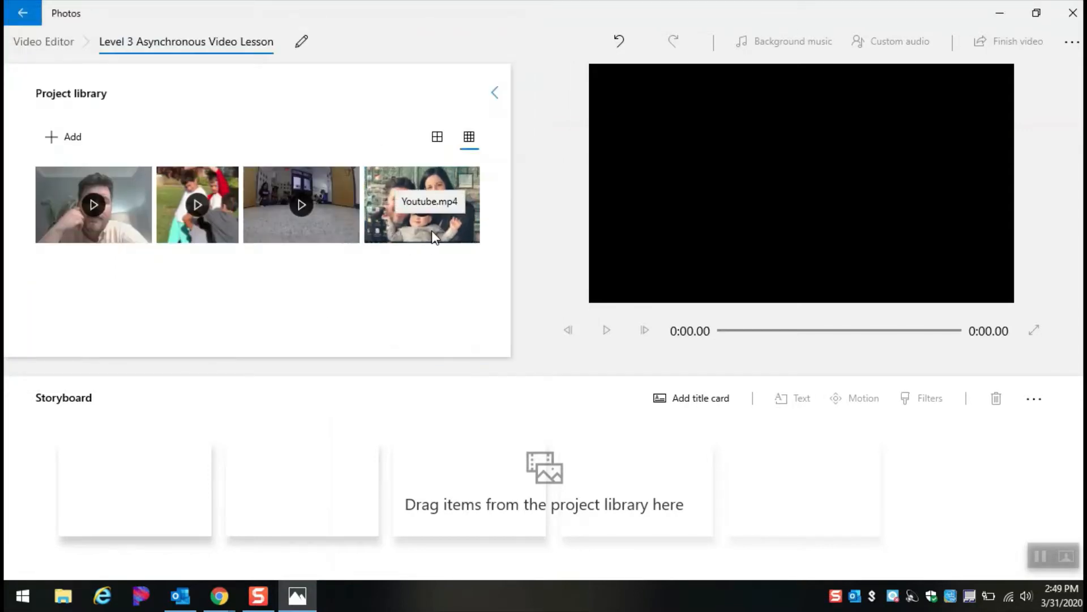
Step: Place the webcam clip of the man in the storyboard and insert a title card before it
left_click_drag(128, 210, 171, 481)
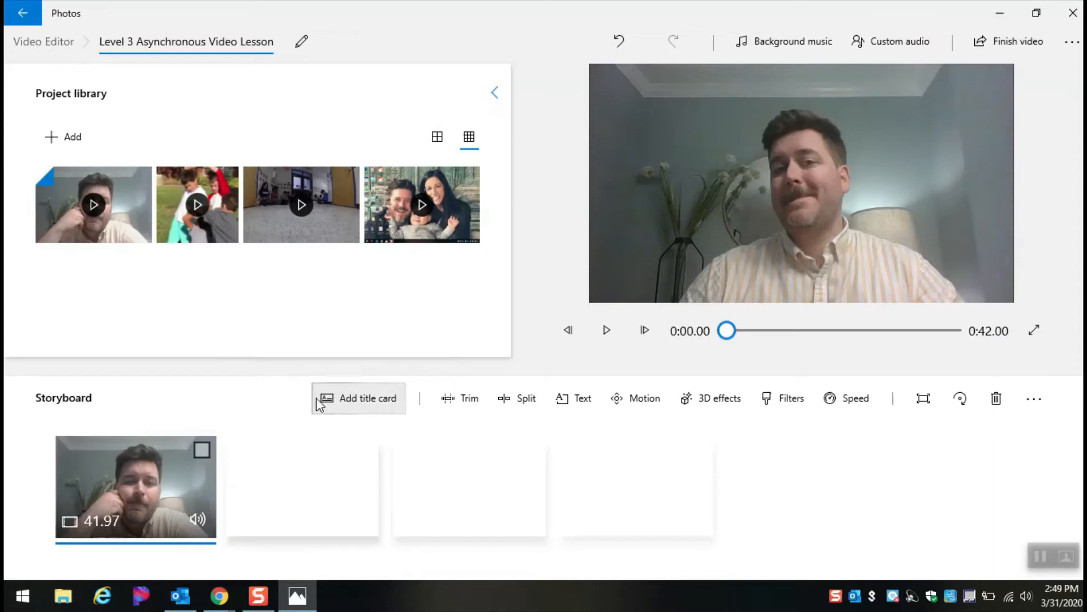
left_click(347, 404)
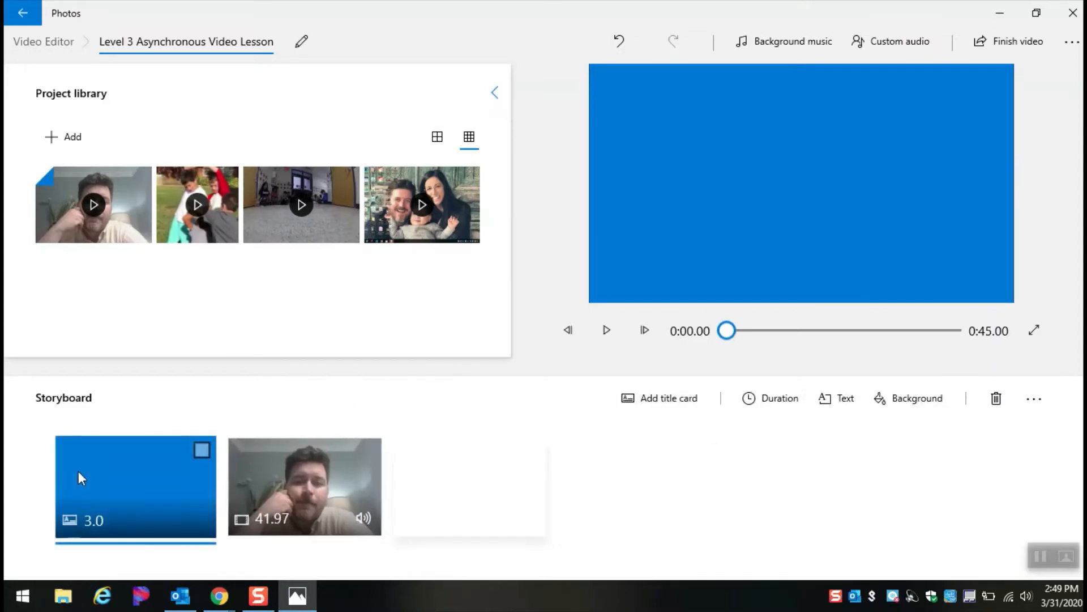
Step: Set the title card's background color to black
left_click(932, 397)
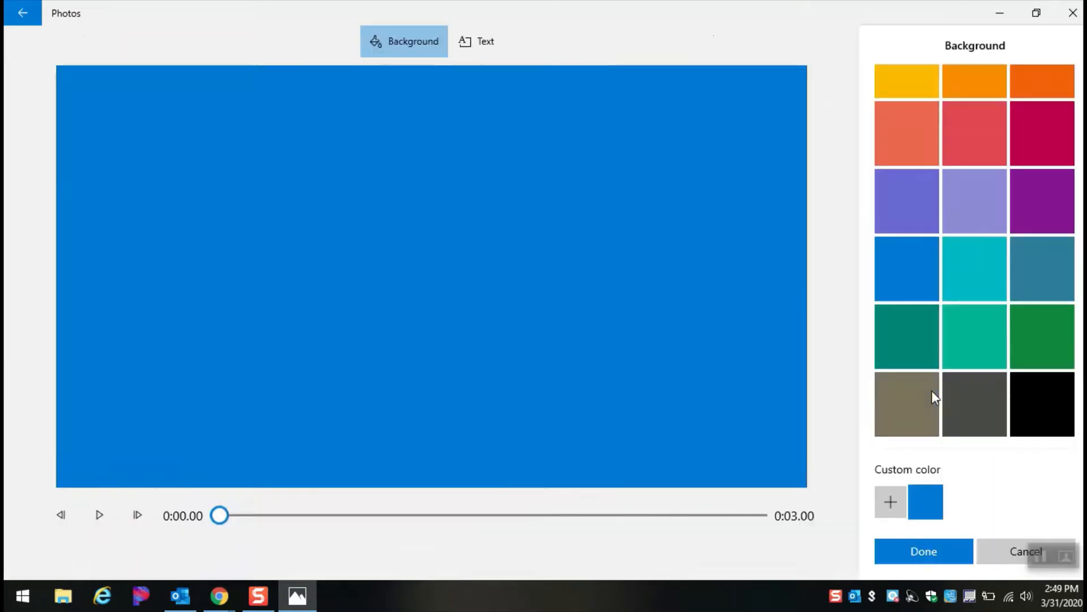
left_click(1051, 406)
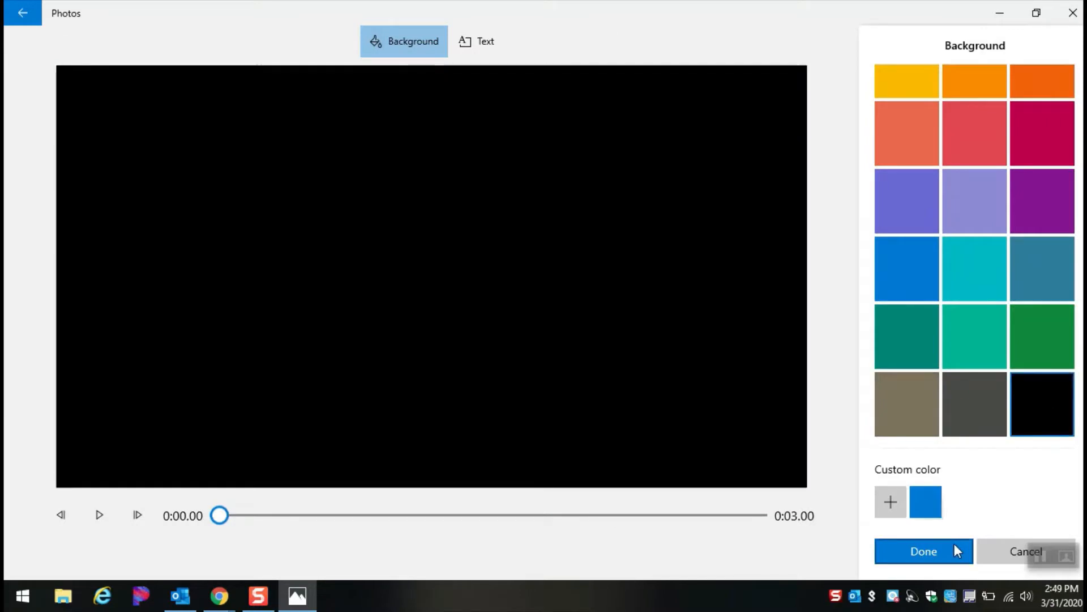
left_click(956, 550)
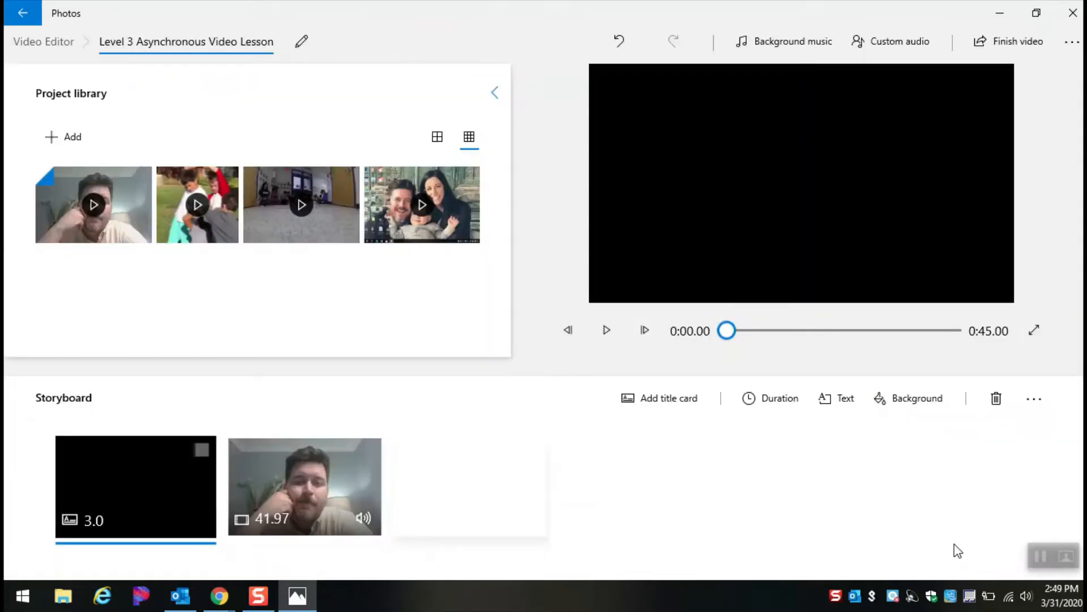
Step: Replace the title card's text with "Level 3:" in the Impact animated text style
left_click(836, 410)
left_click_drag(909, 96, 857, 96)
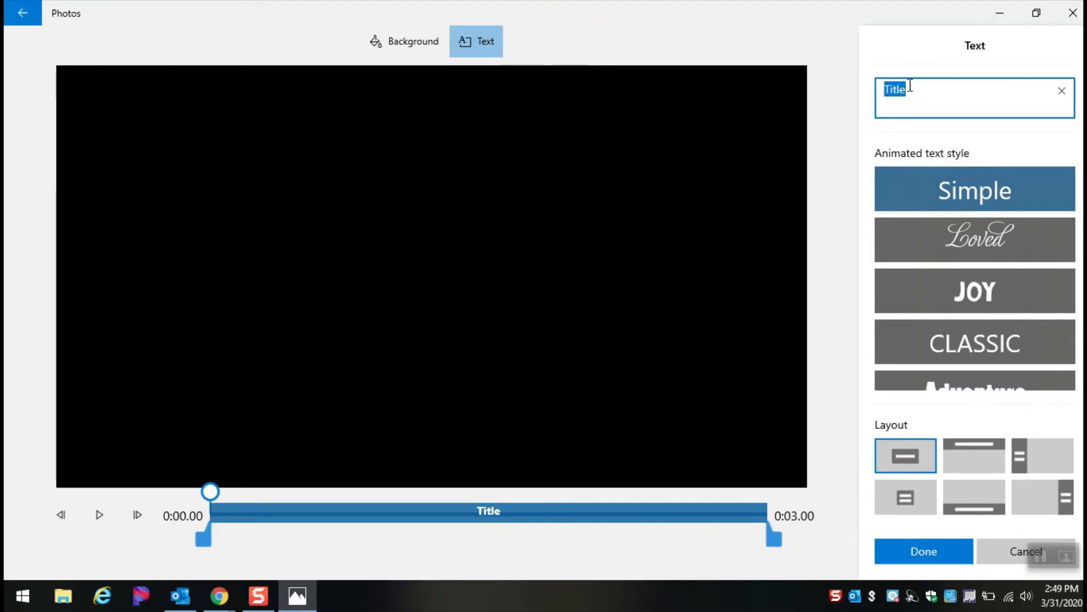
key("BackSpace")
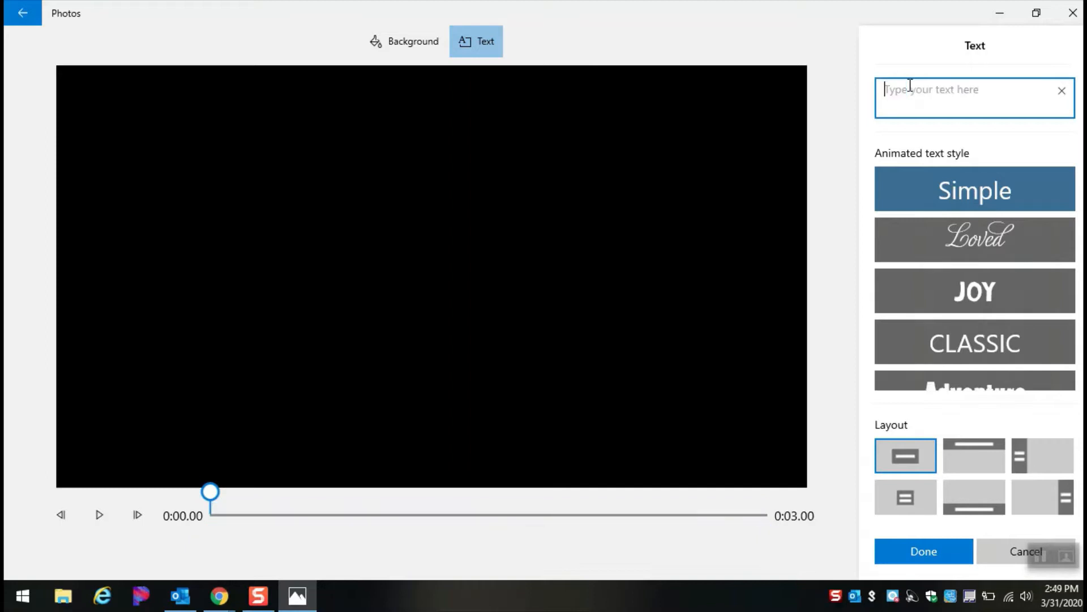
scroll(1019, 222, "down", 5)
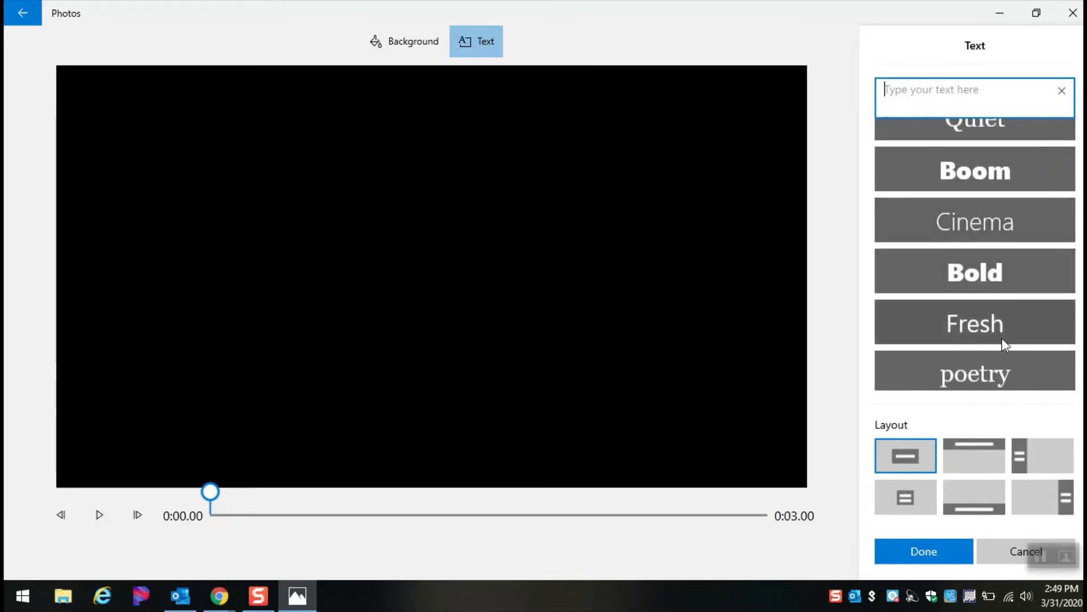
scroll(1000, 329, "down", 2)
left_click(998, 301)
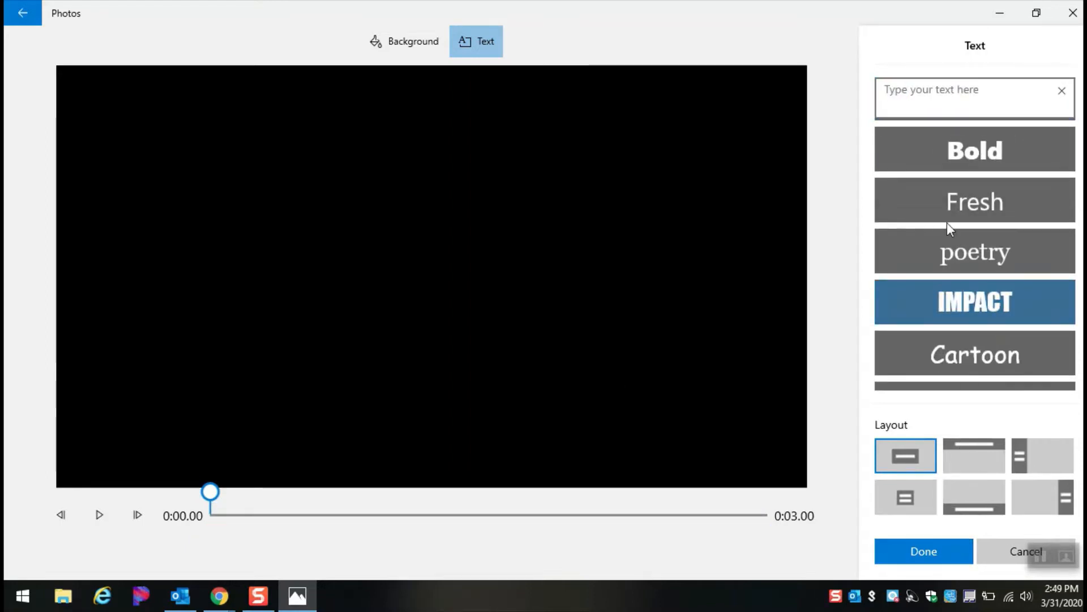
left_click(984, 88)
type("Level 3:")
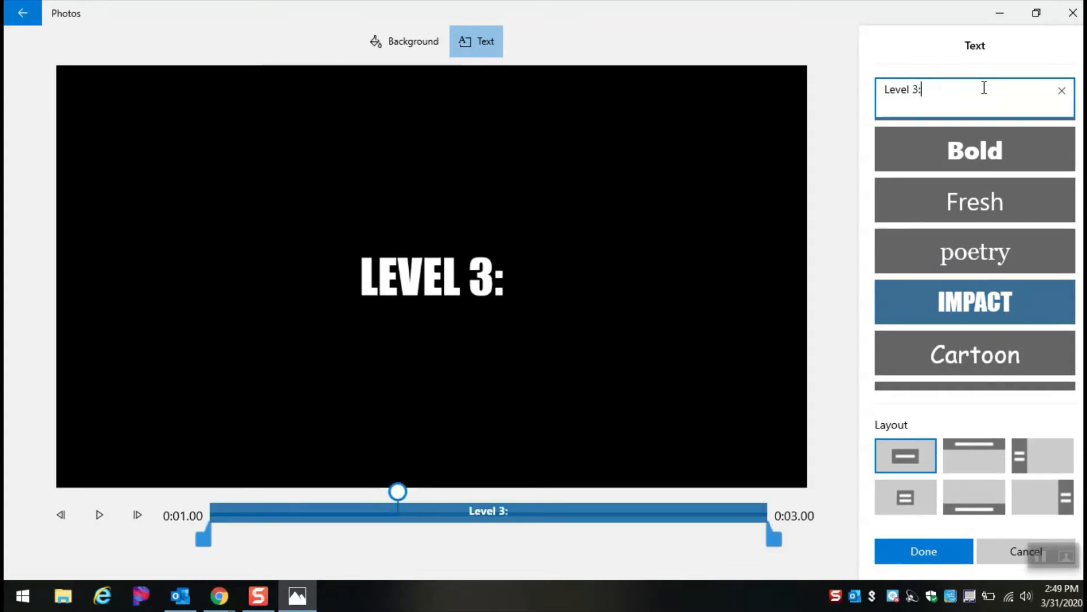
left_click(913, 552)
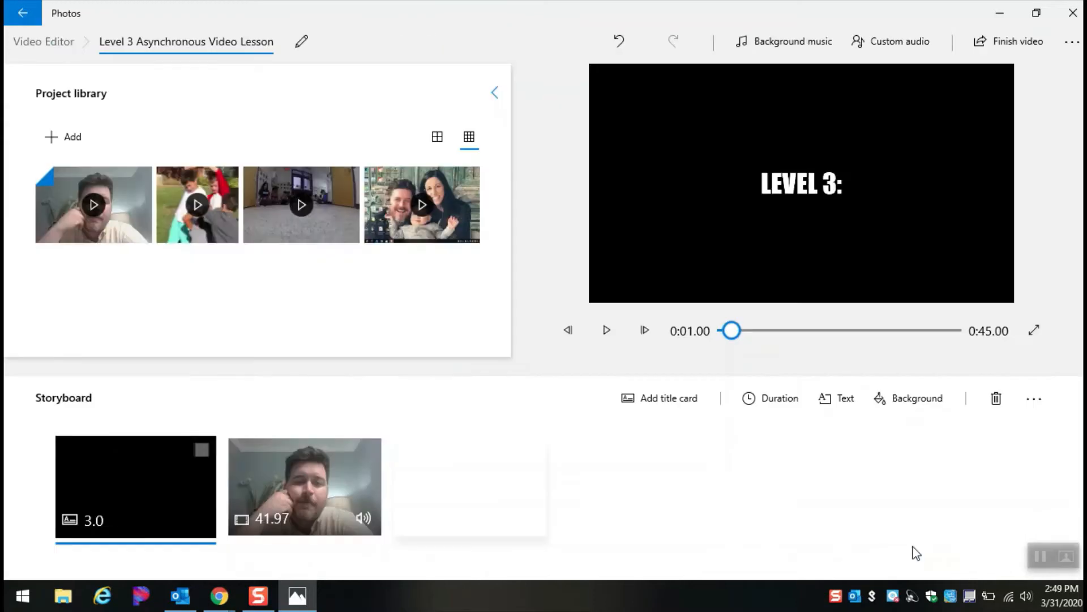
Step: Play back the transition from the title card into the webcam clip and pause shortly after the clip starts
left_click(606, 330)
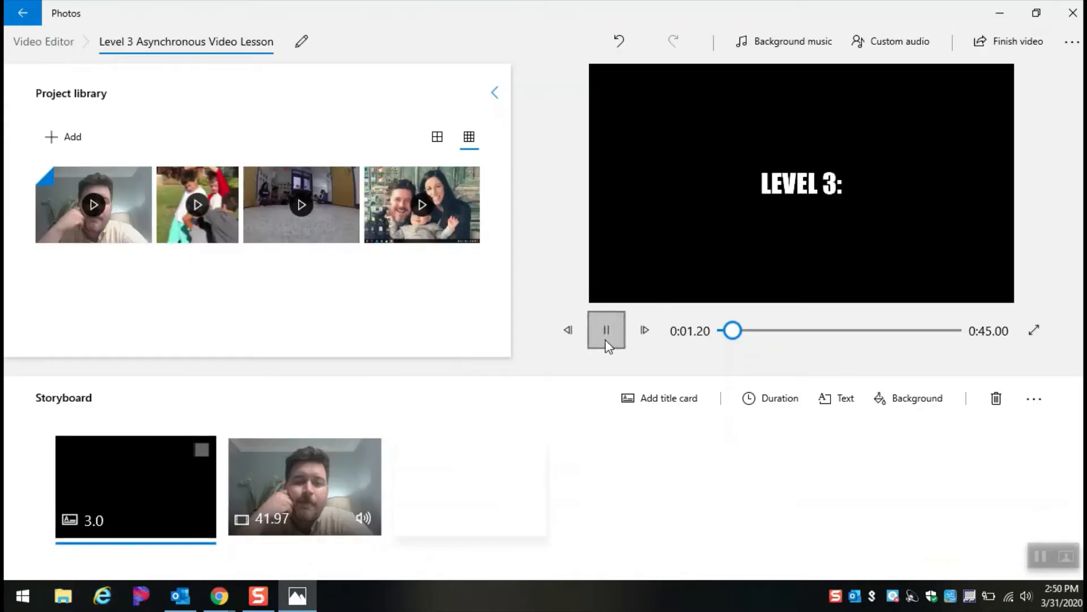
left_click_drag(737, 331, 709, 330)
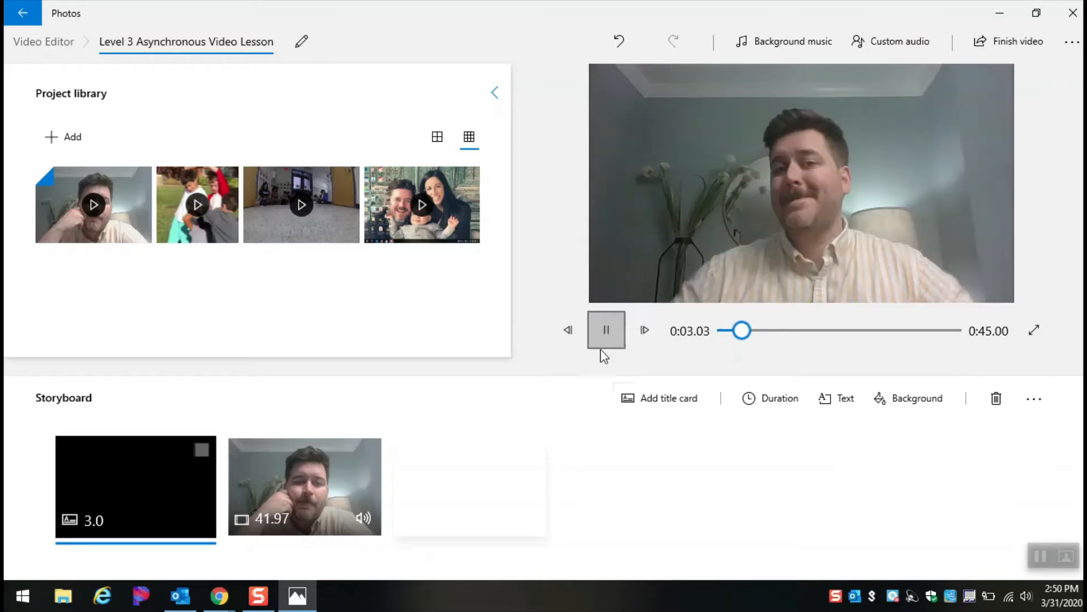
left_click(605, 333)
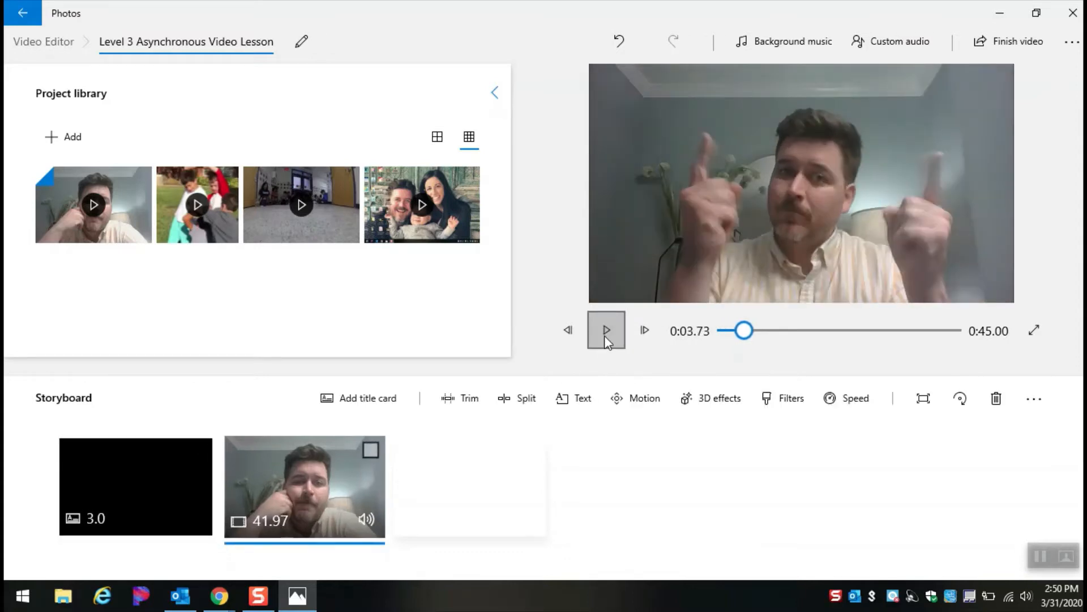
Step: Insert a second title card before the webcam clip with the lines "Step 1.", "Step 2." and "Step 3. Share video"
left_click(395, 403)
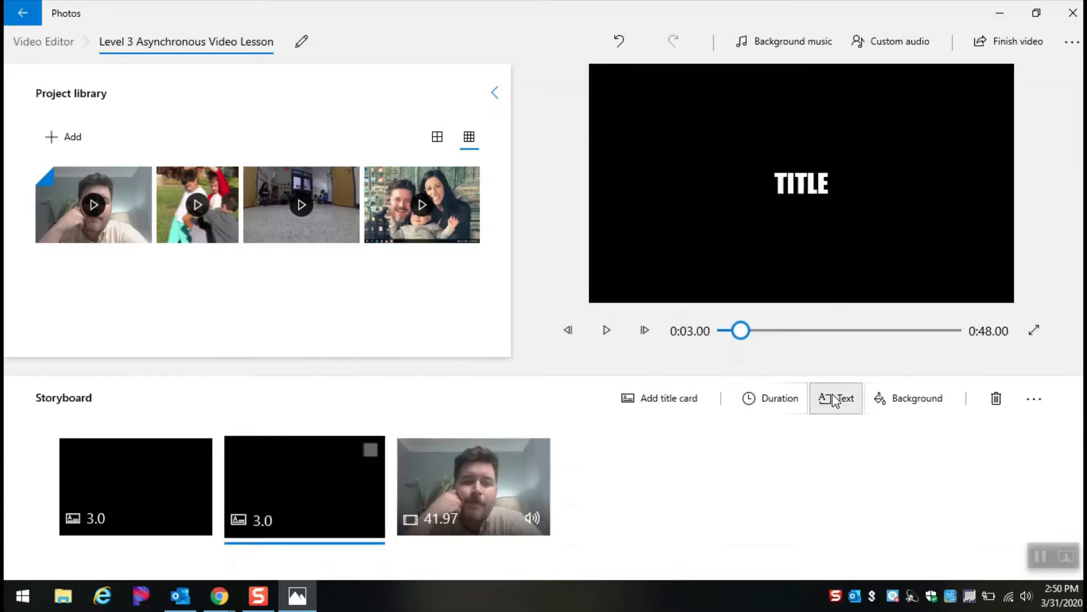
left_click(836, 399)
key("ctrl+a")
type("St")
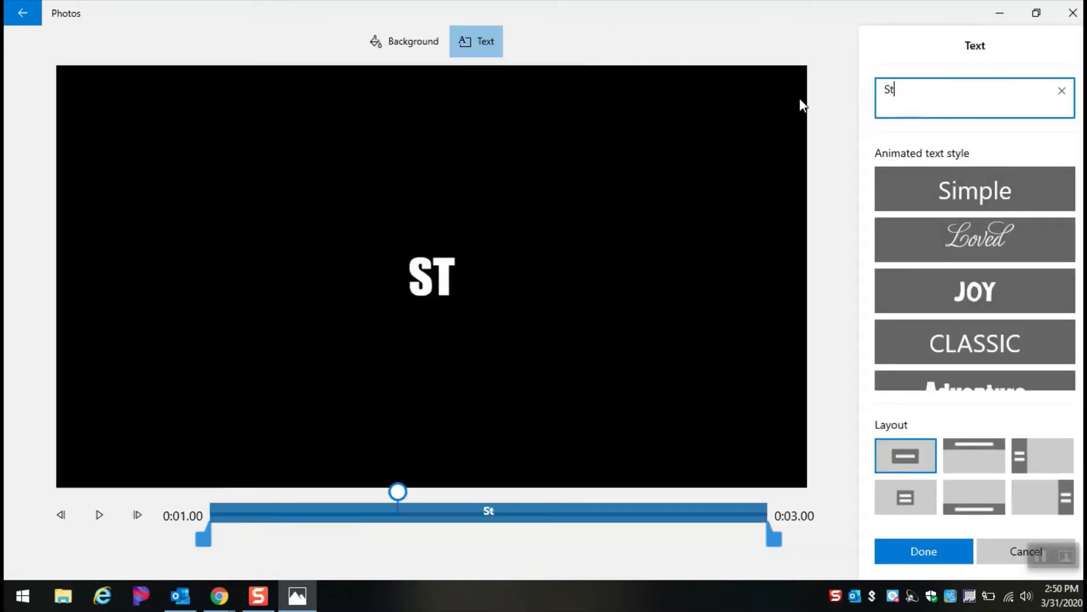
type("ep 1/ ")
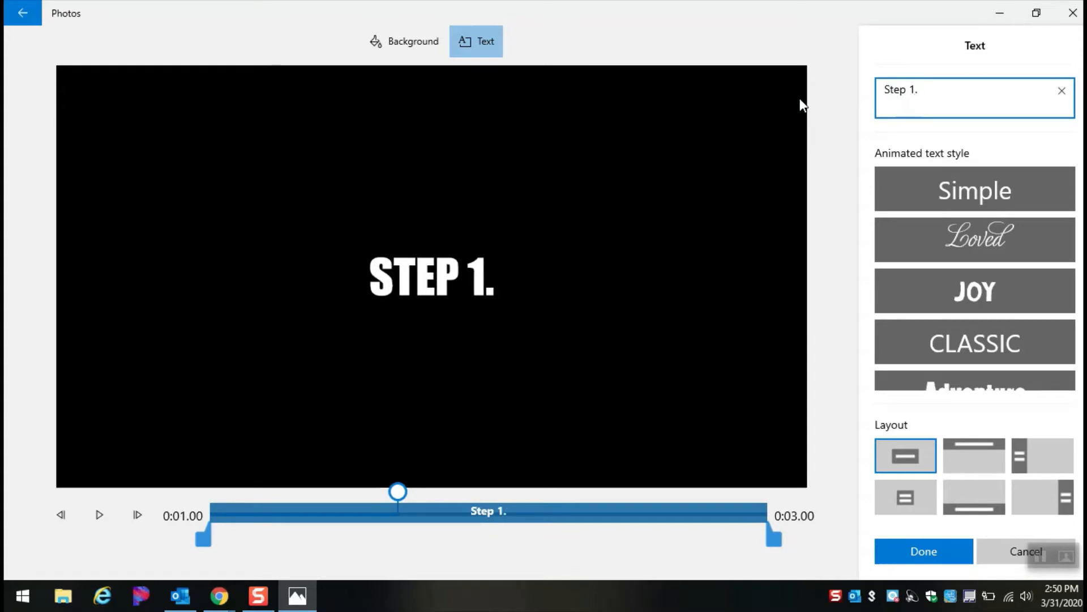
type(" Step")
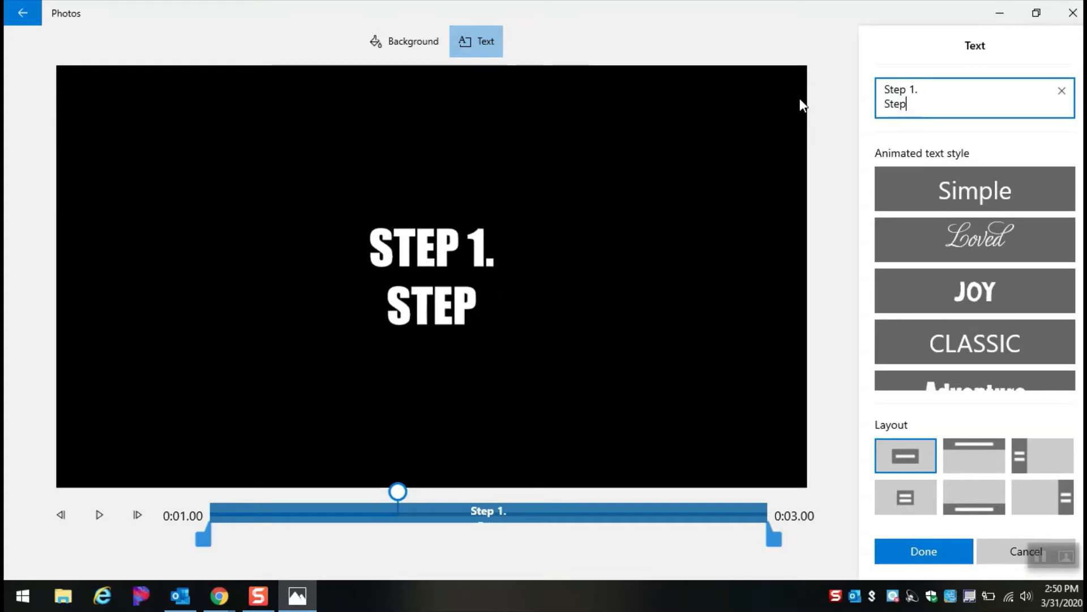
type(" 2.")
key("Return")
type("Ste")
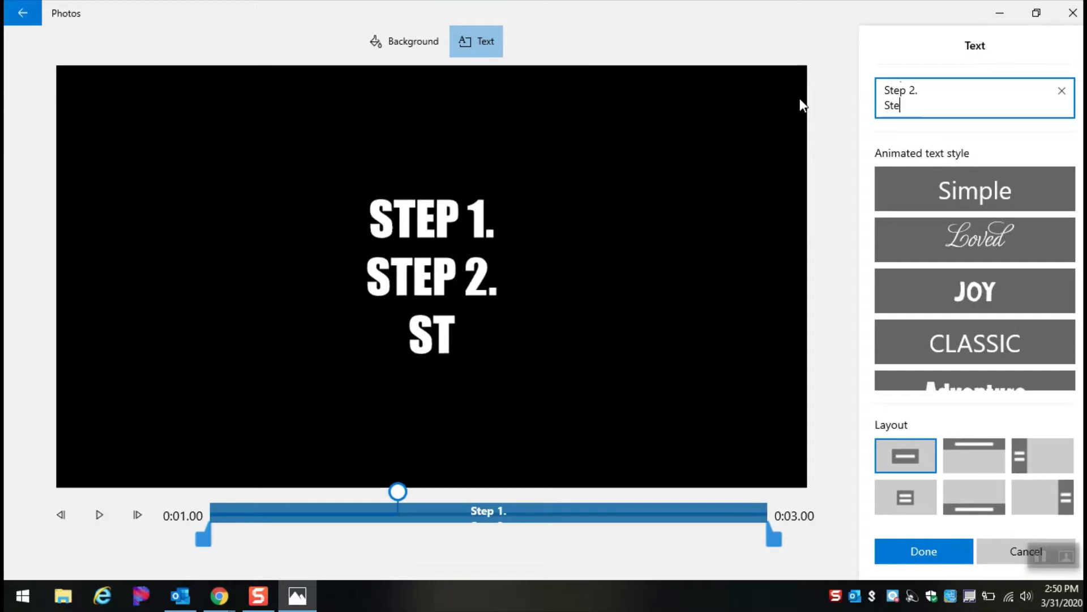
type("p 3. Shar")
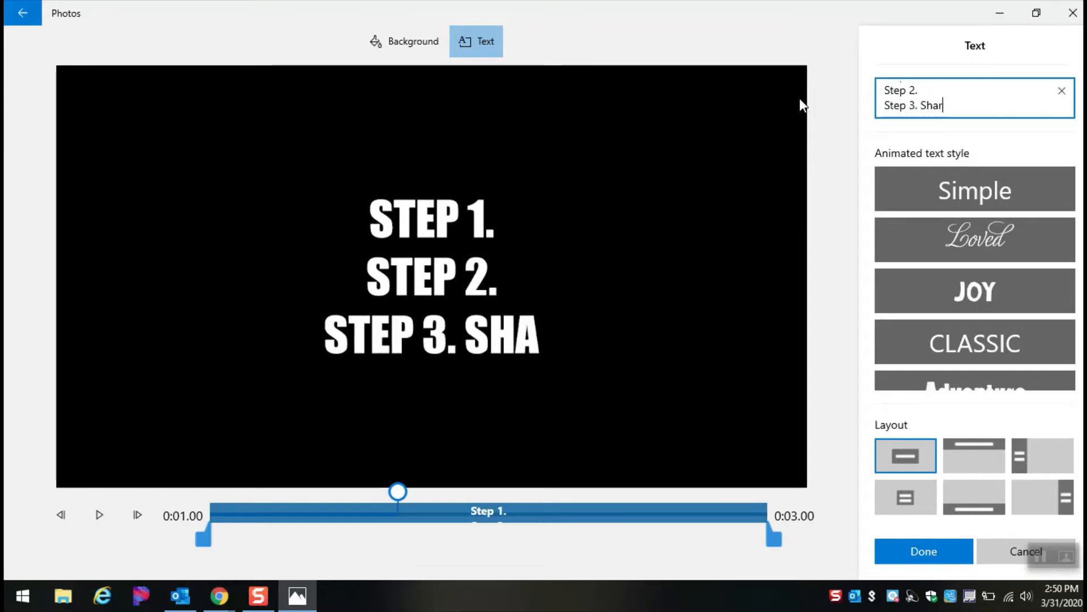
type("e video")
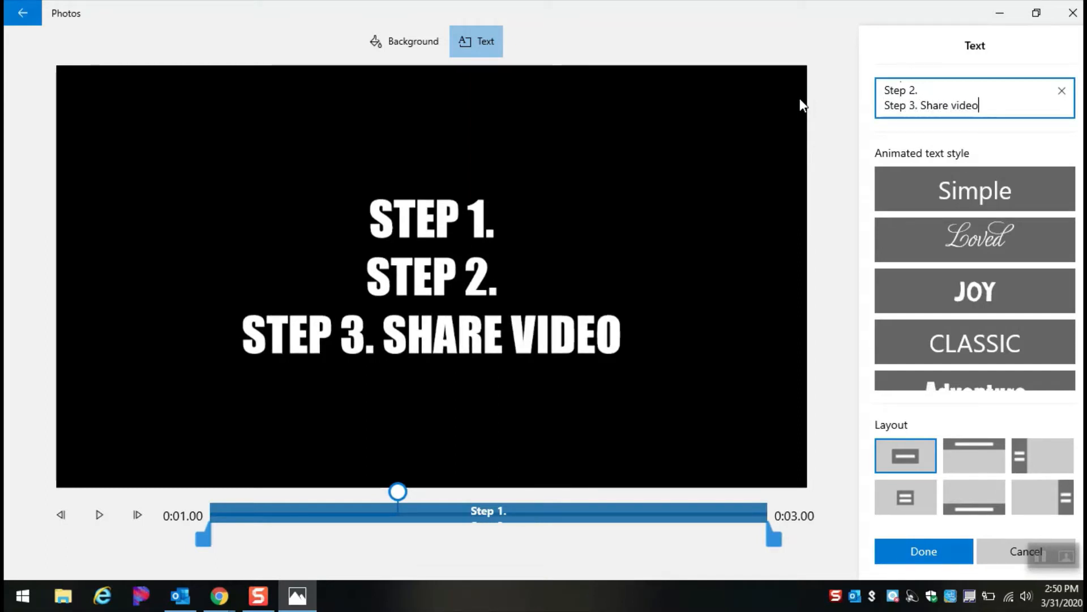
Step: Extend the "Step 1." line of the second title card with "compile video files"
left_click(979, 86)
left_click(958, 93)
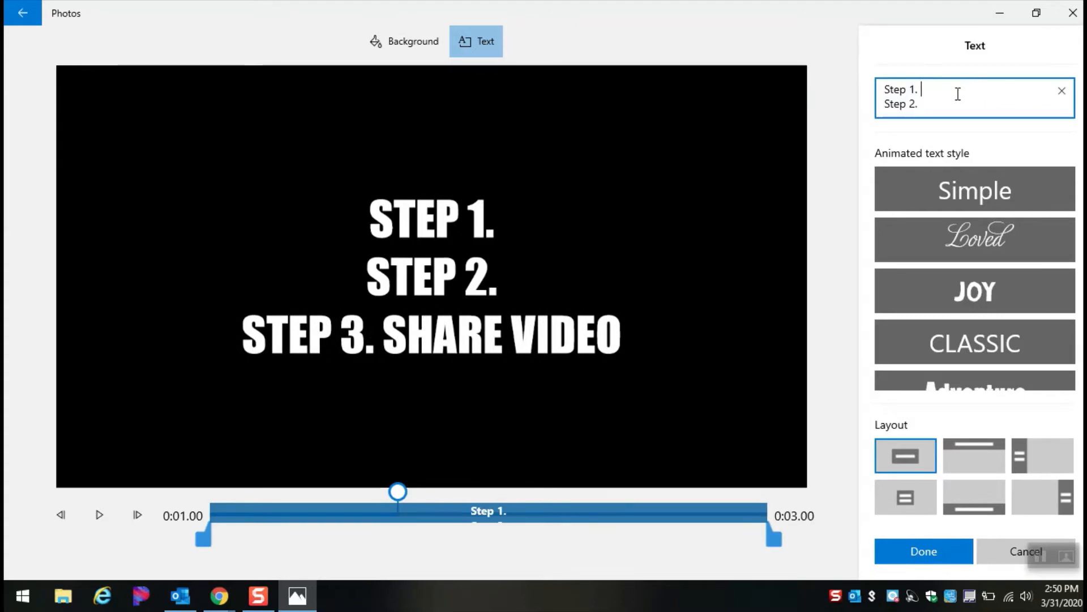
type("compile the")
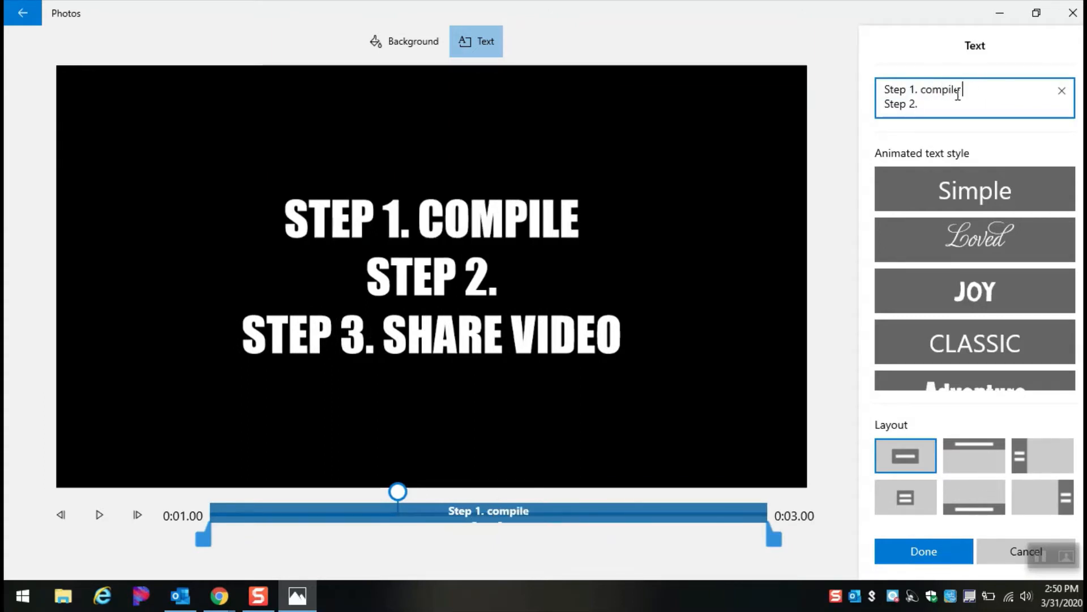
key("BackSpace")
key("BackSpace")
key("BackSpace")
key("BackSpace")
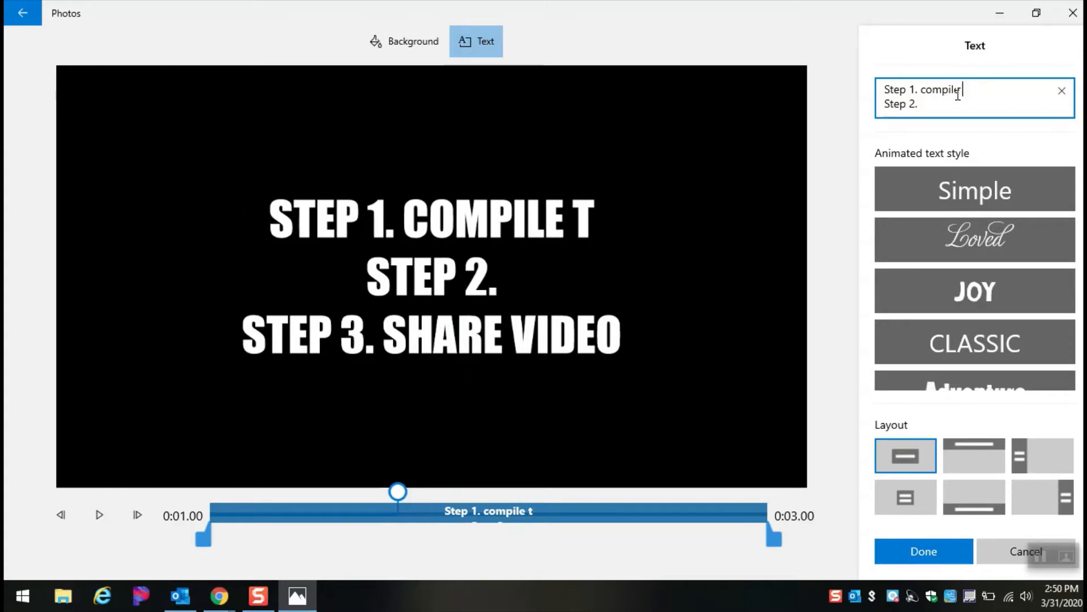
type("video files")
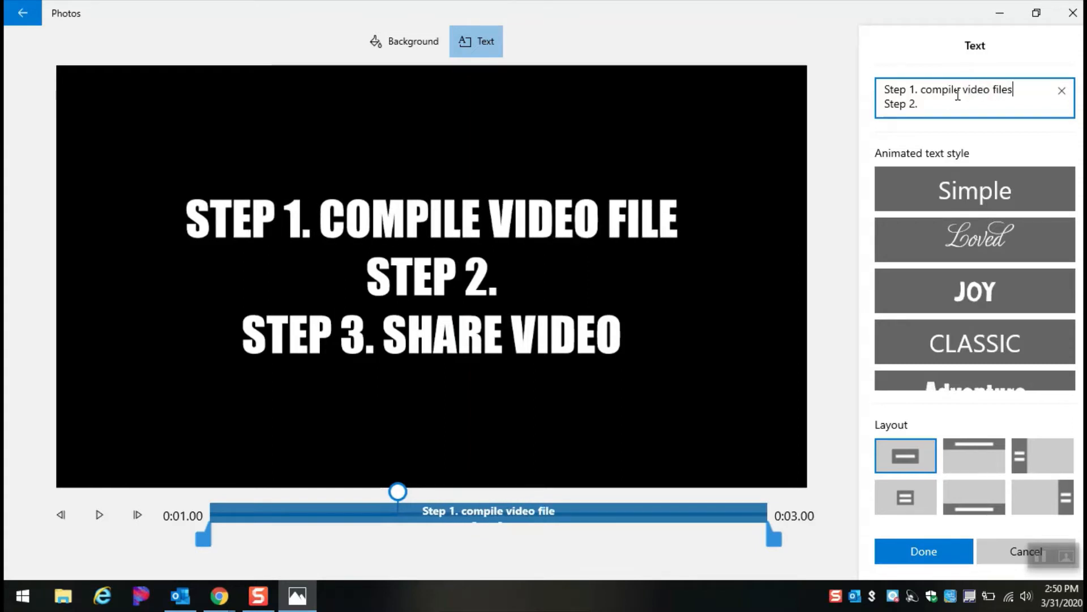
Step: Continue the Step 1 text with "in video editor app" on a line of its own
type(" in vid")
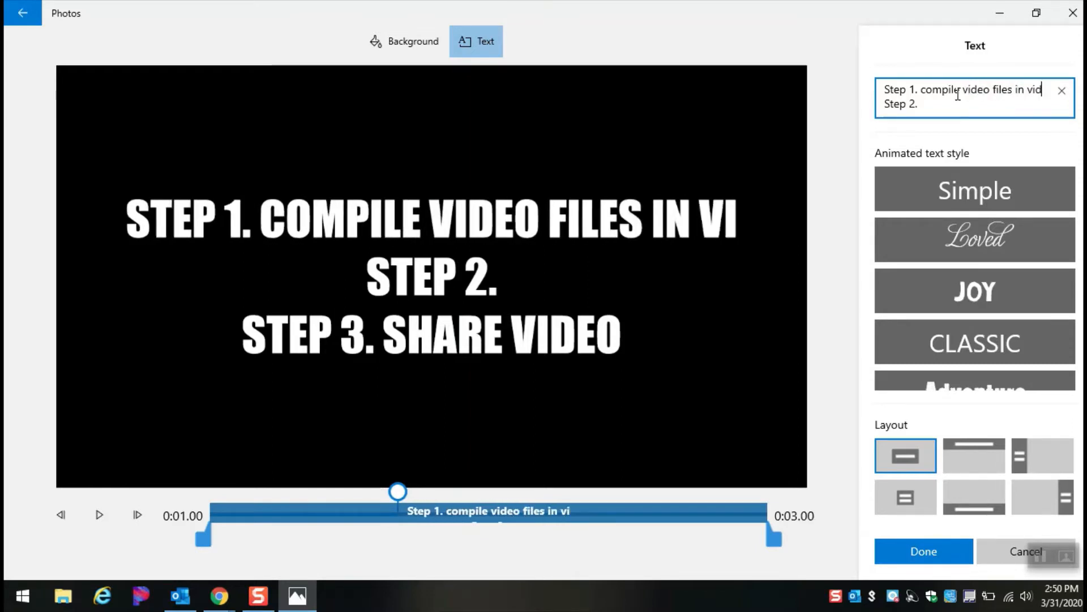
type("eo eduto")
key("BackSpace")
key("BackSpace")
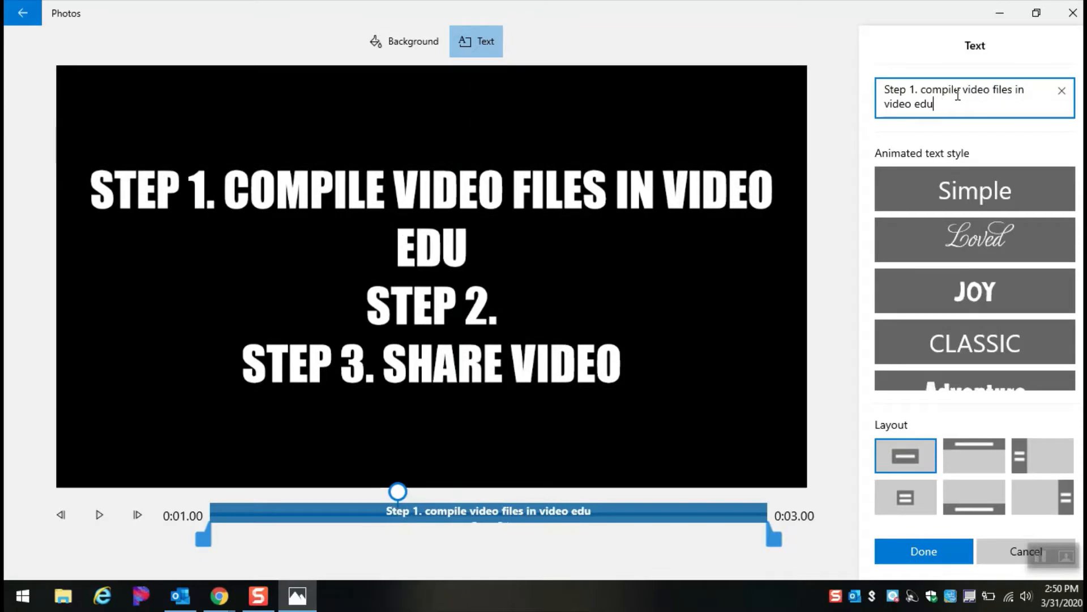
type("itor app")
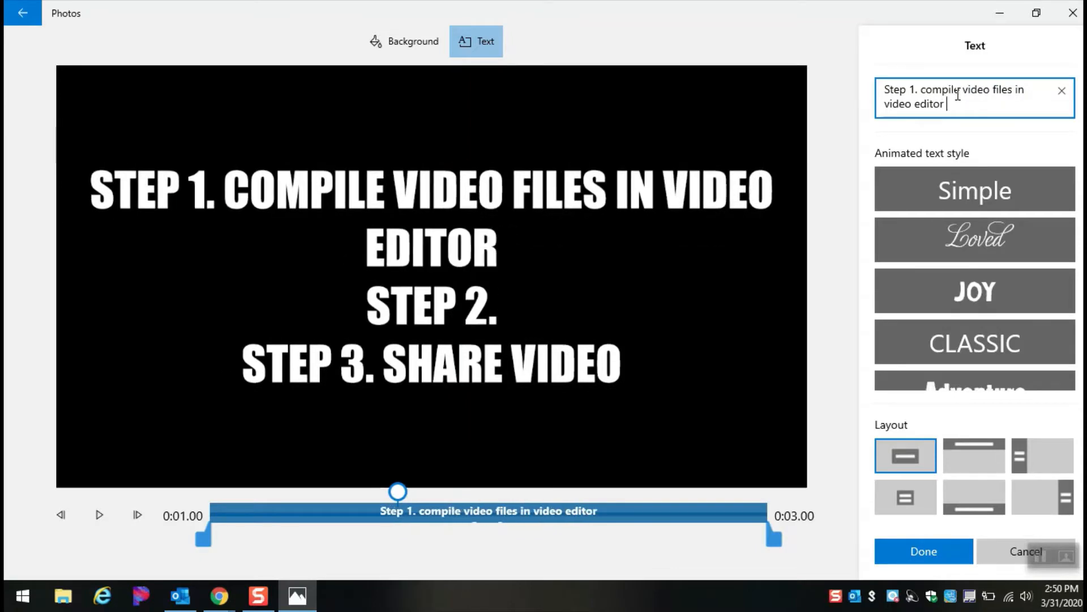
left_click(1016, 90)
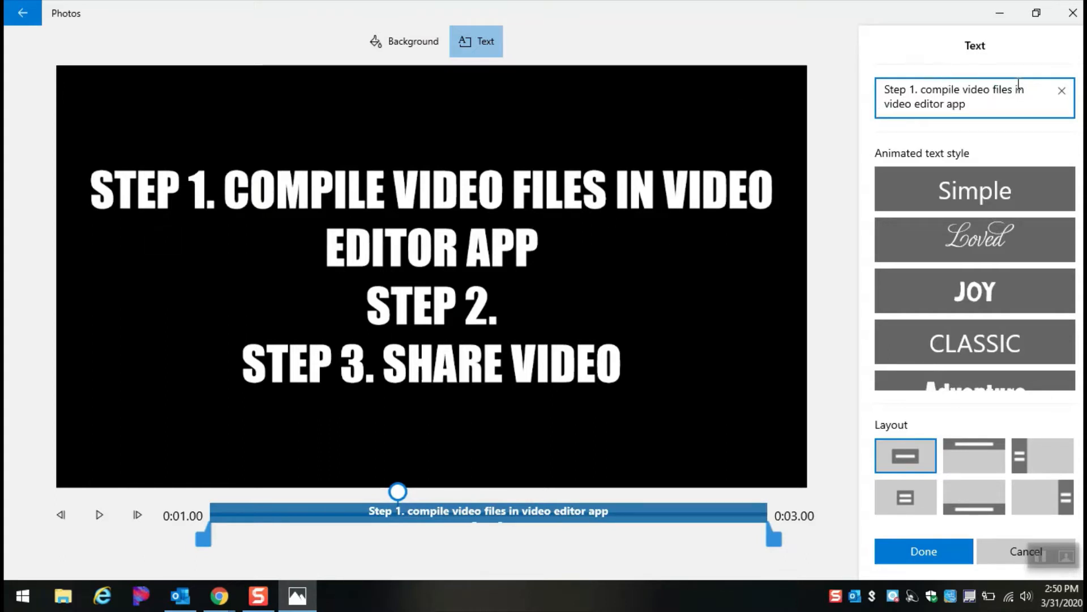
key("Return")
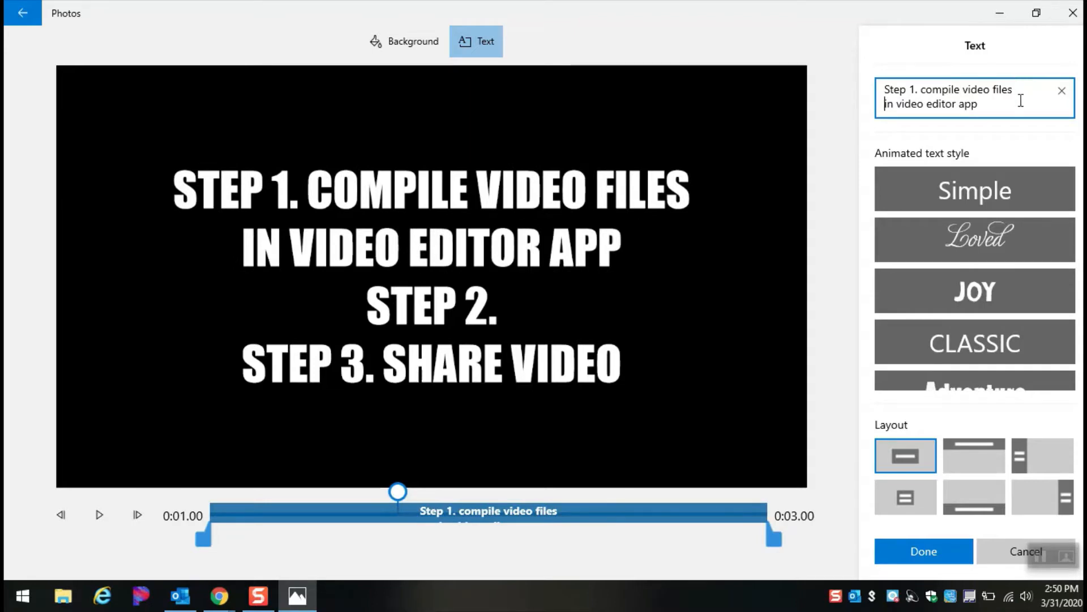
Step: Complete the "Step 2." line with "cut and edit video" and apply the title card text
scroll(1011, 107, "down", 1)
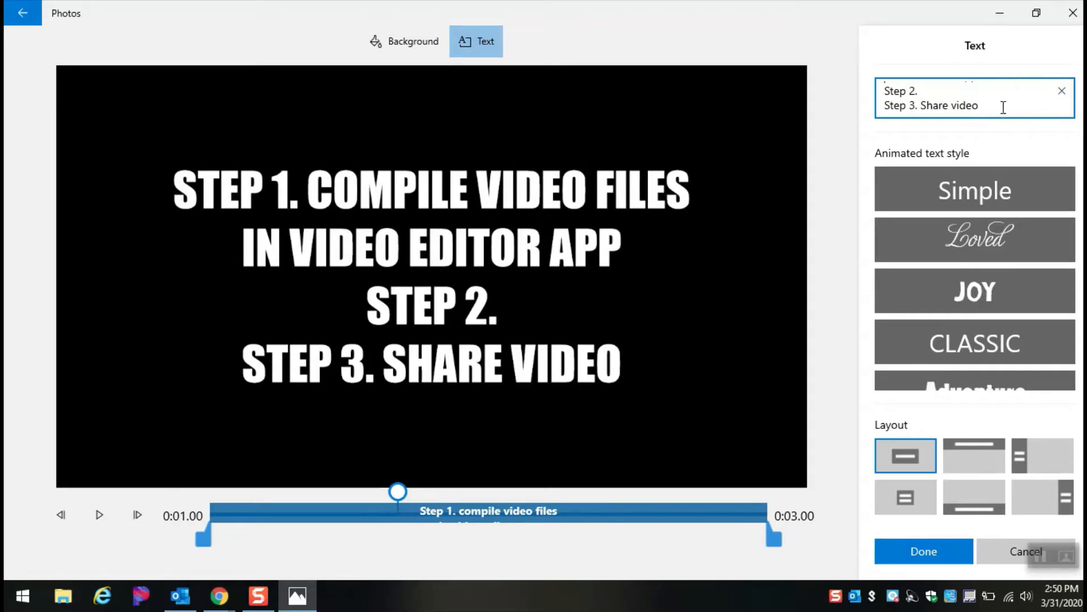
type("cut and edit")
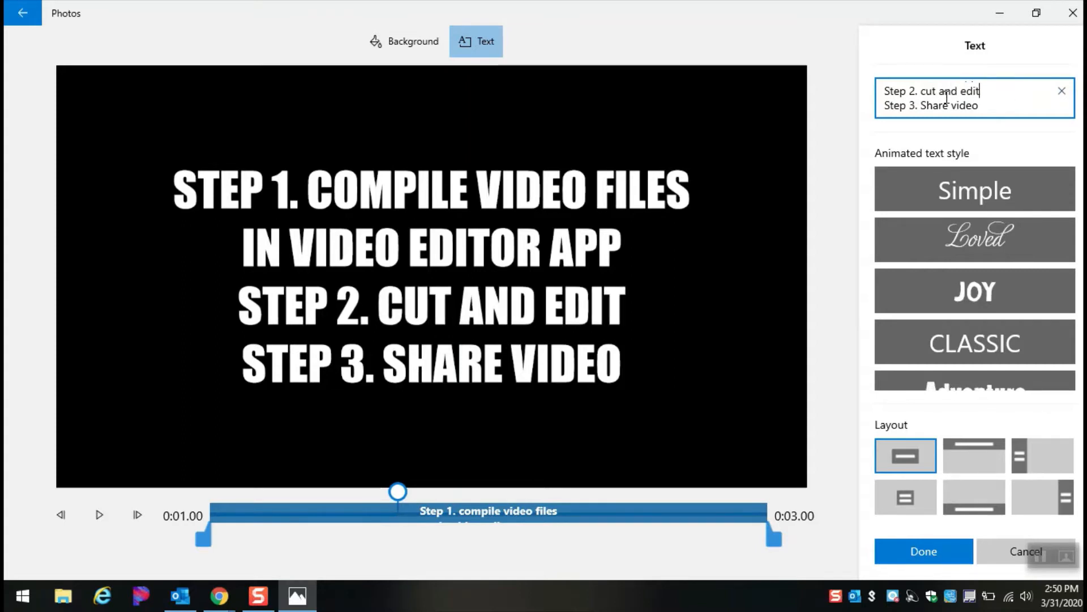
type(" video")
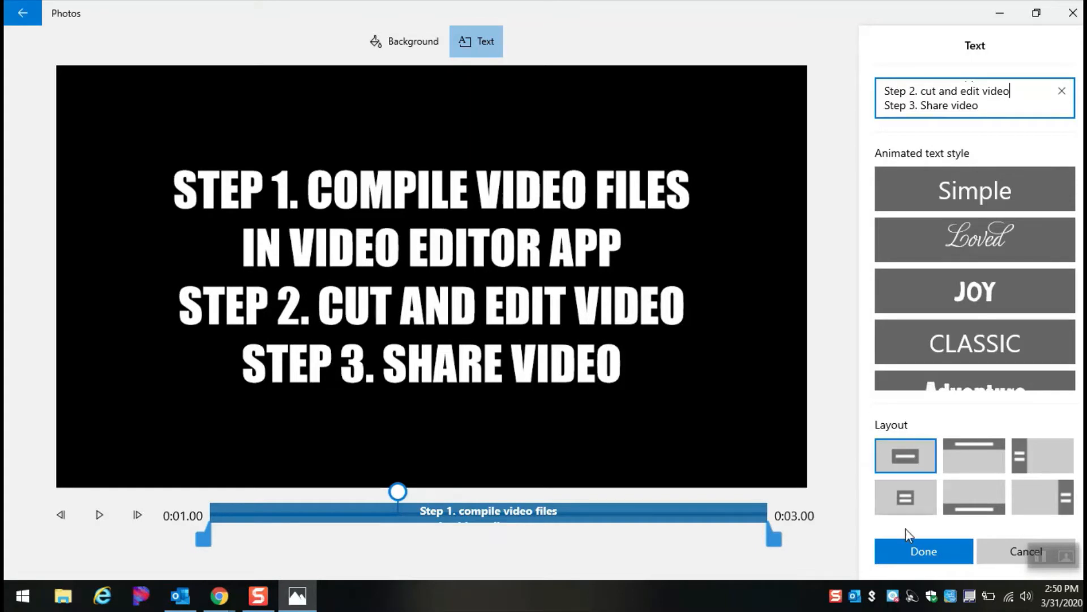
left_click(914, 548)
Step: Play the storyboard from the first title card and pause once the webcam clip starts
left_click(124, 521)
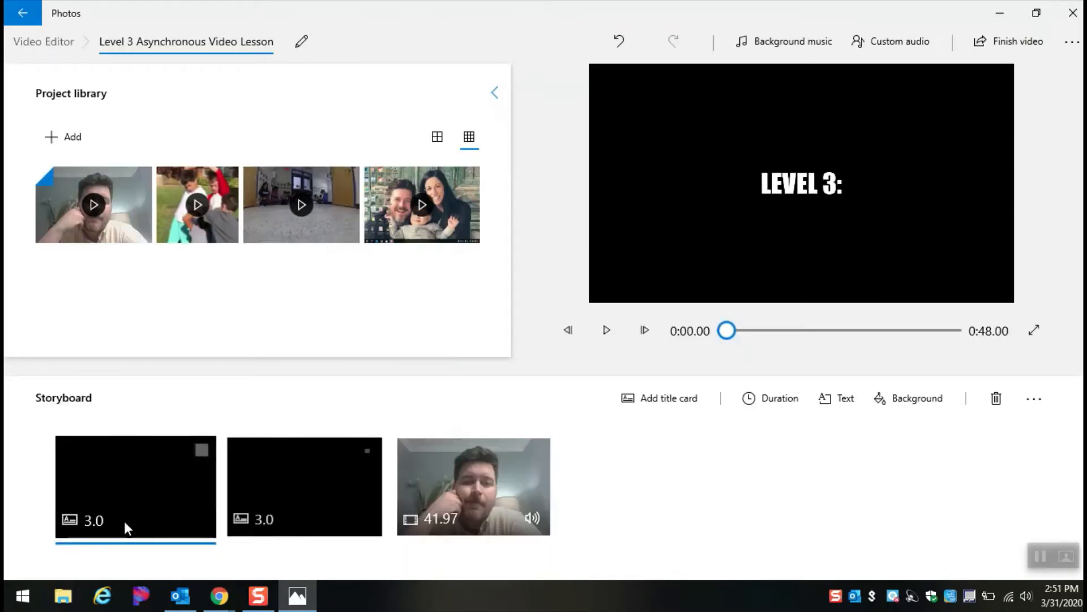
key("space")
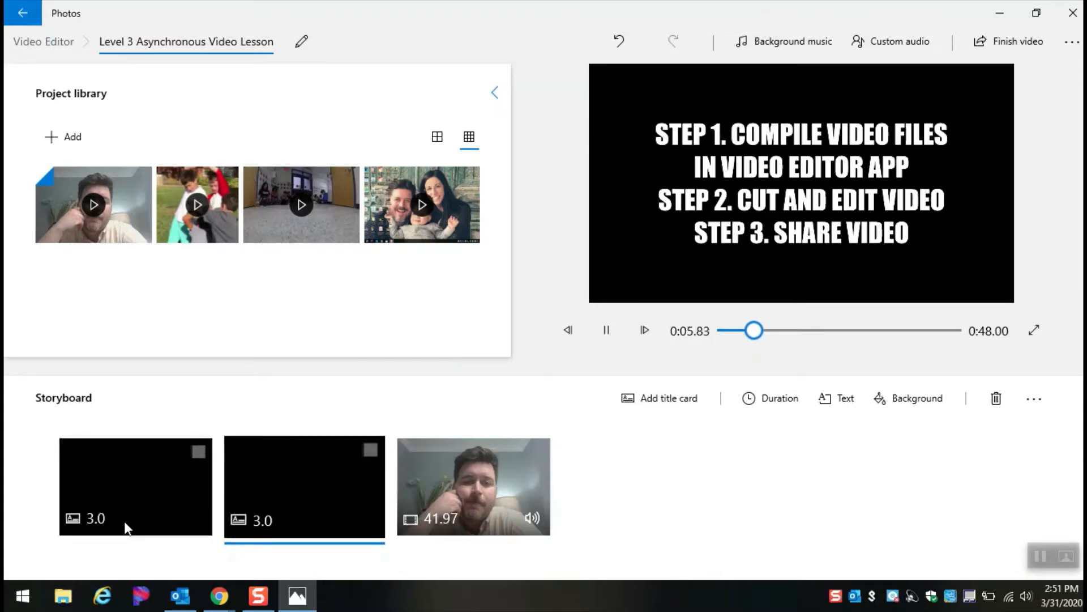
left_click(595, 343)
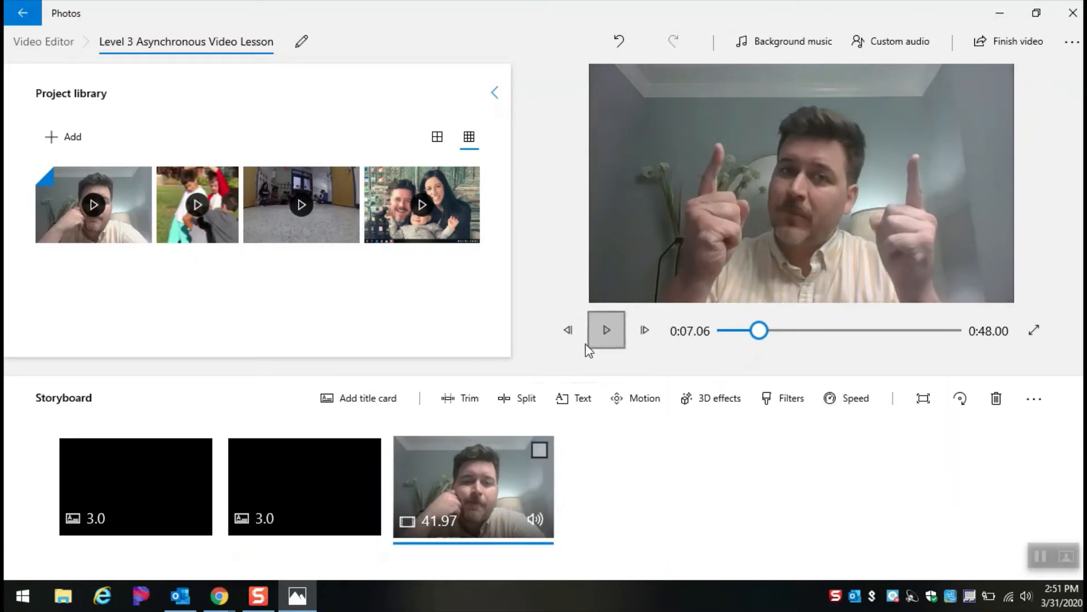
Step: Check the duration choices offered for the second title card without changing its length
left_click(259, 515)
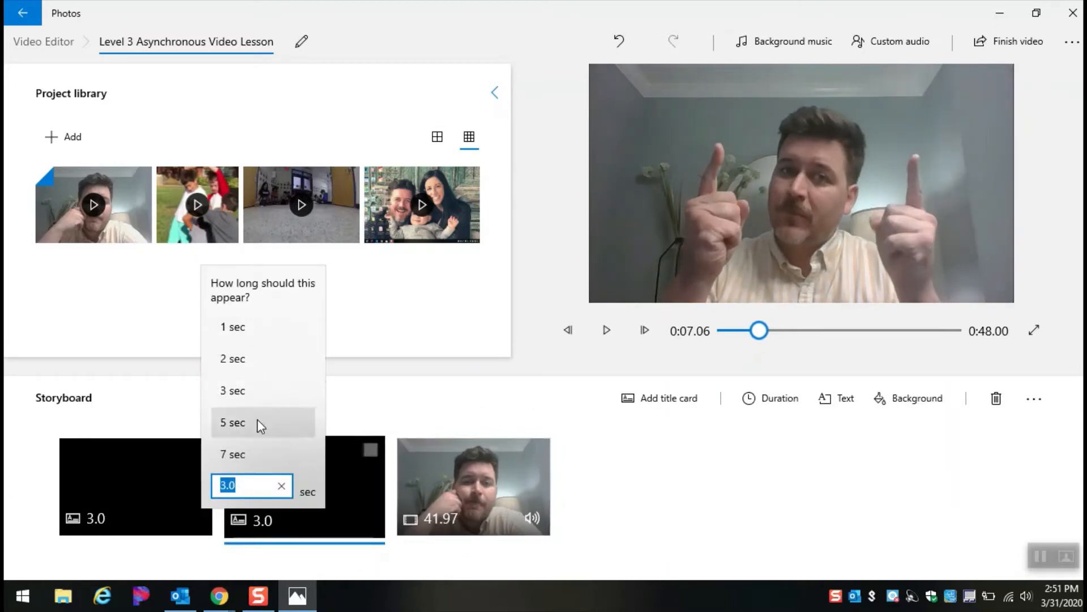
left_click(259, 515)
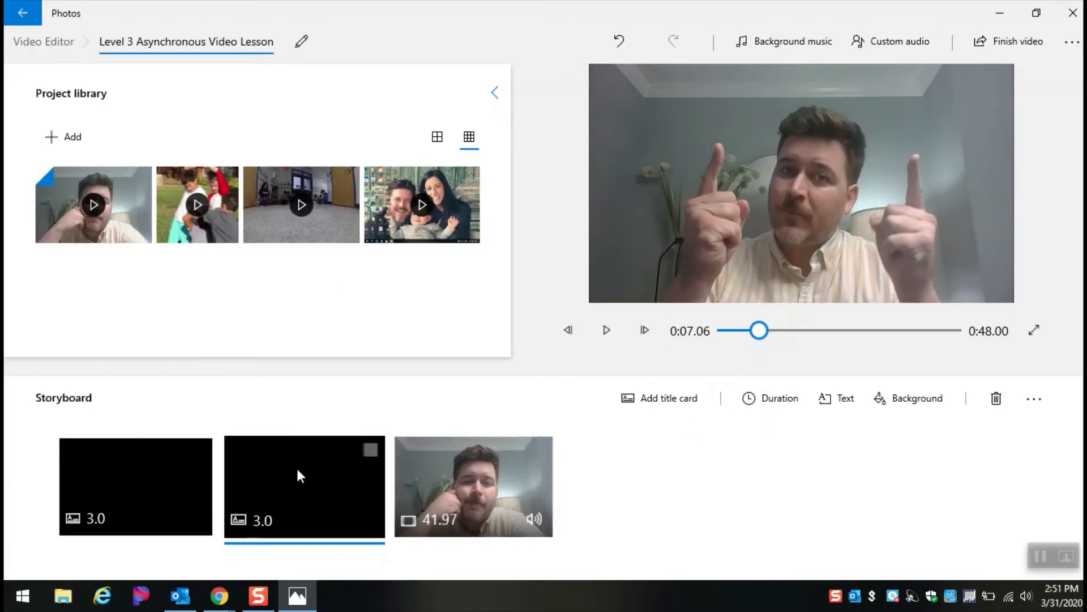
left_click(765, 403)
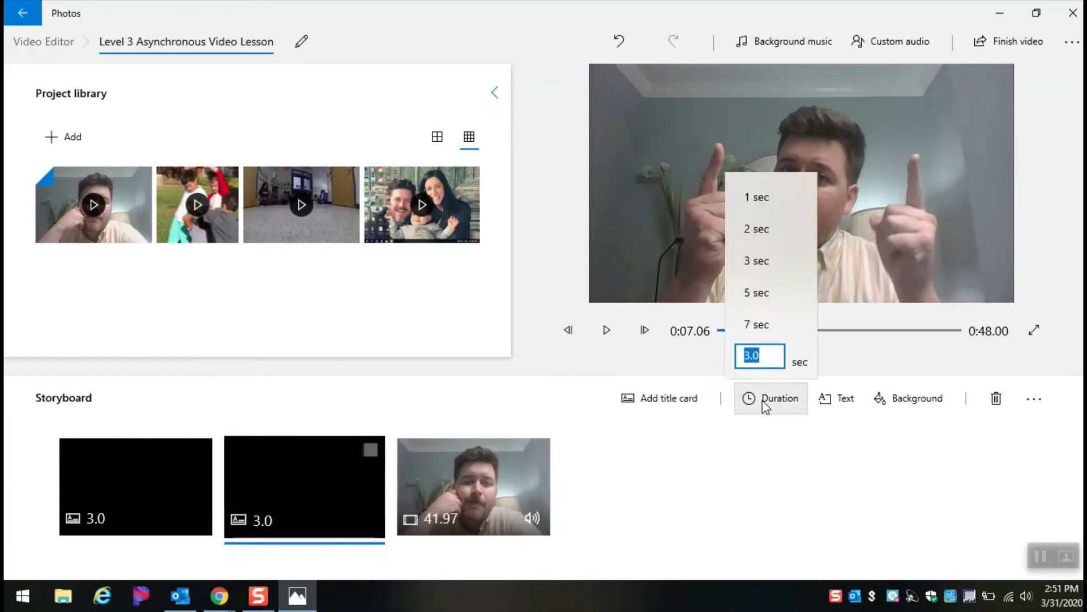
left_click(672, 505)
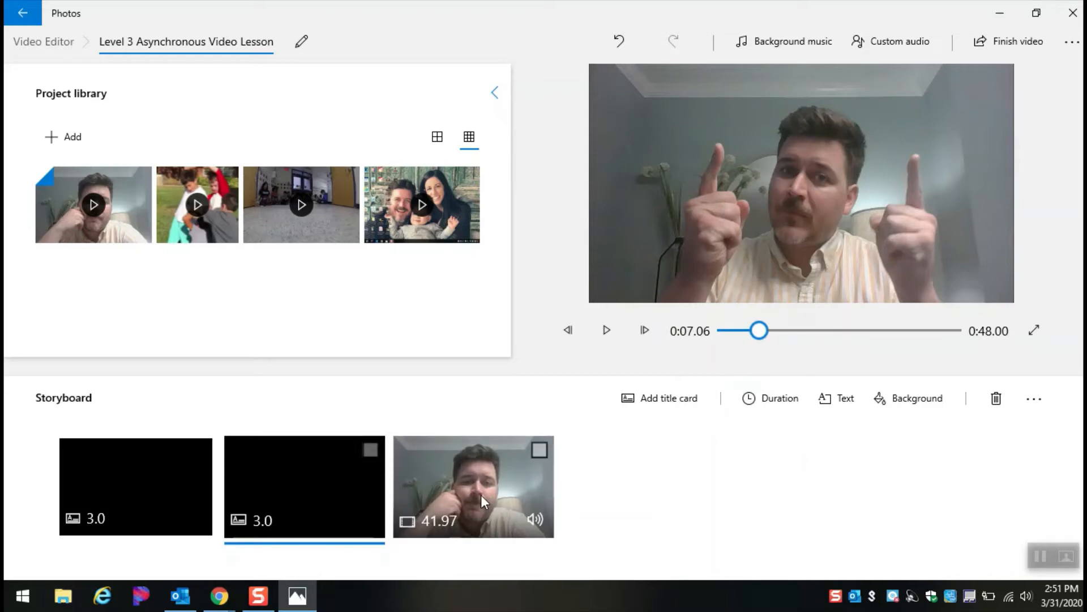
Step: Open the webcam clip for trimming and play its opening moments
left_click(481, 494)
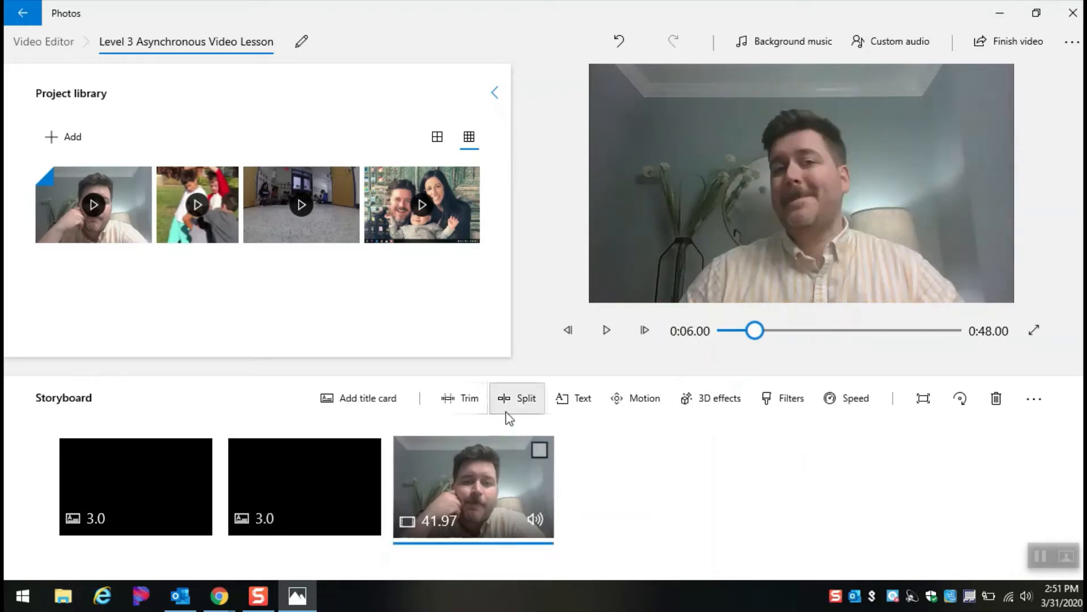
left_click(471, 399)
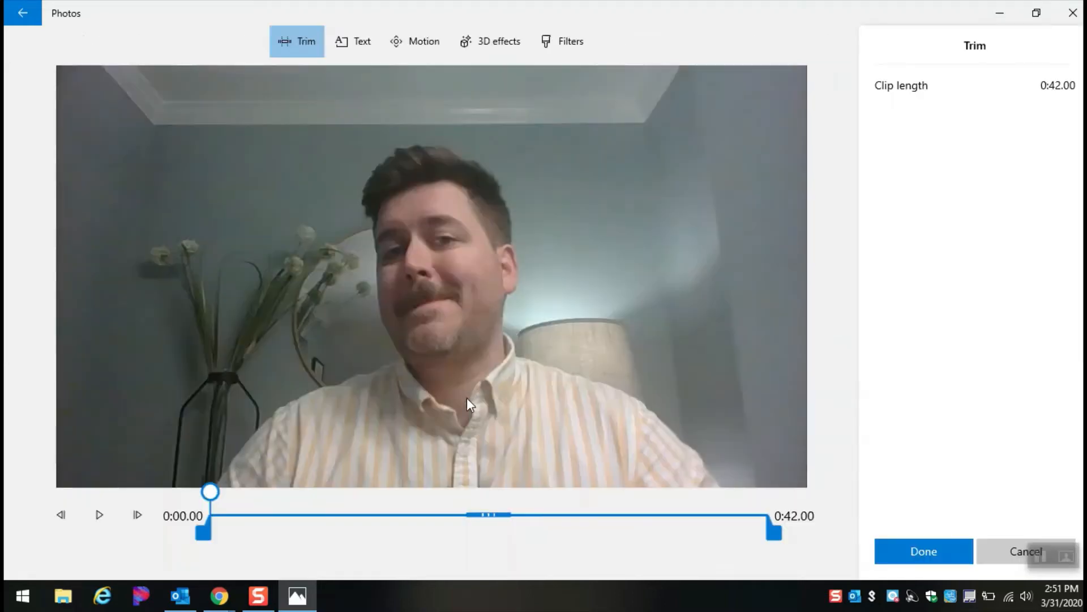
left_click(923, 552)
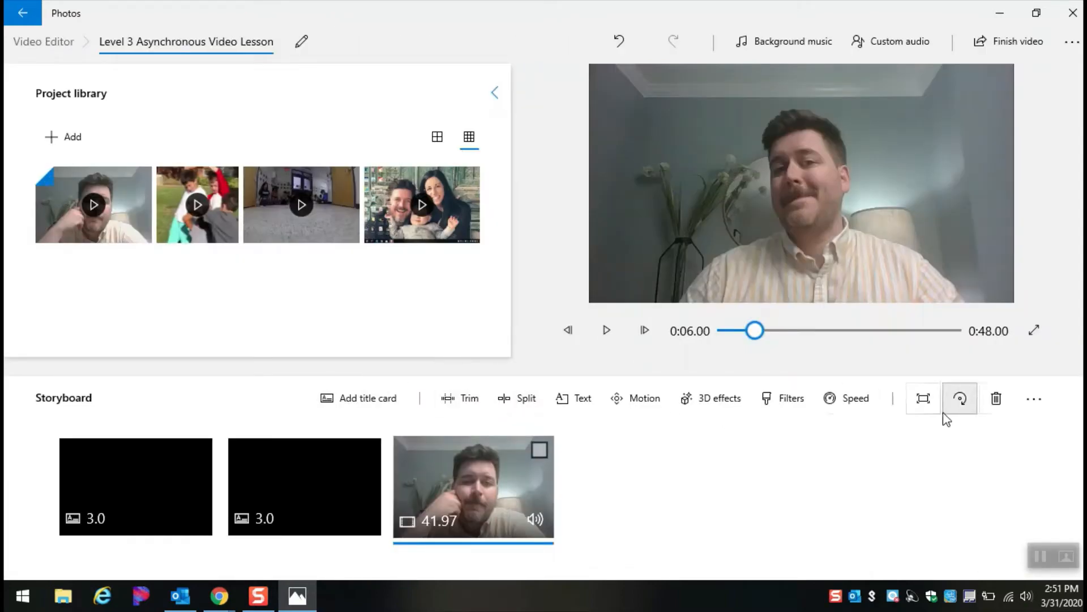
left_click(451, 399)
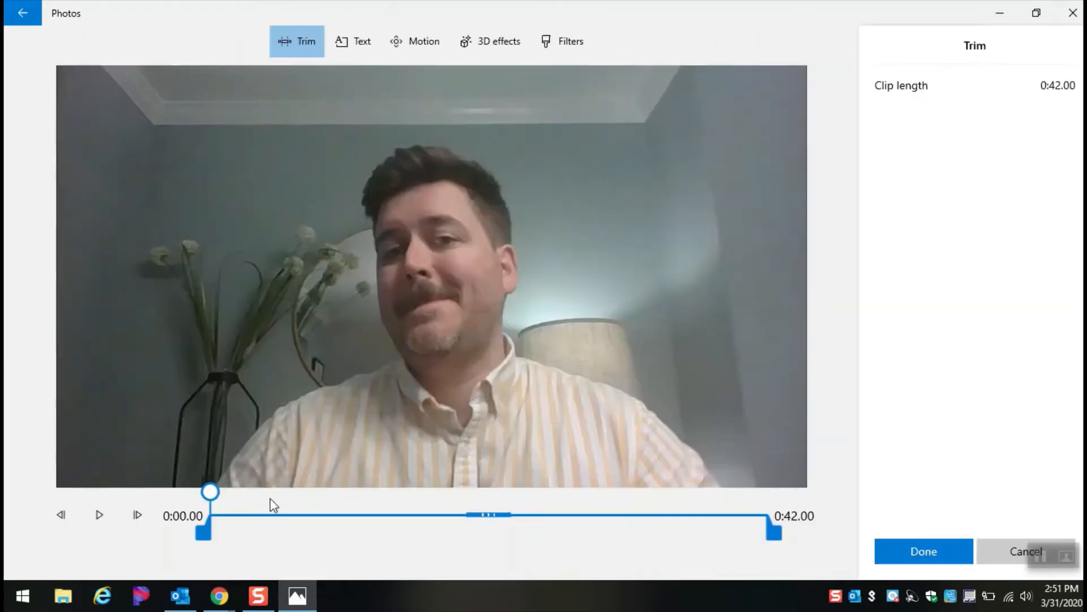
left_click(90, 515)
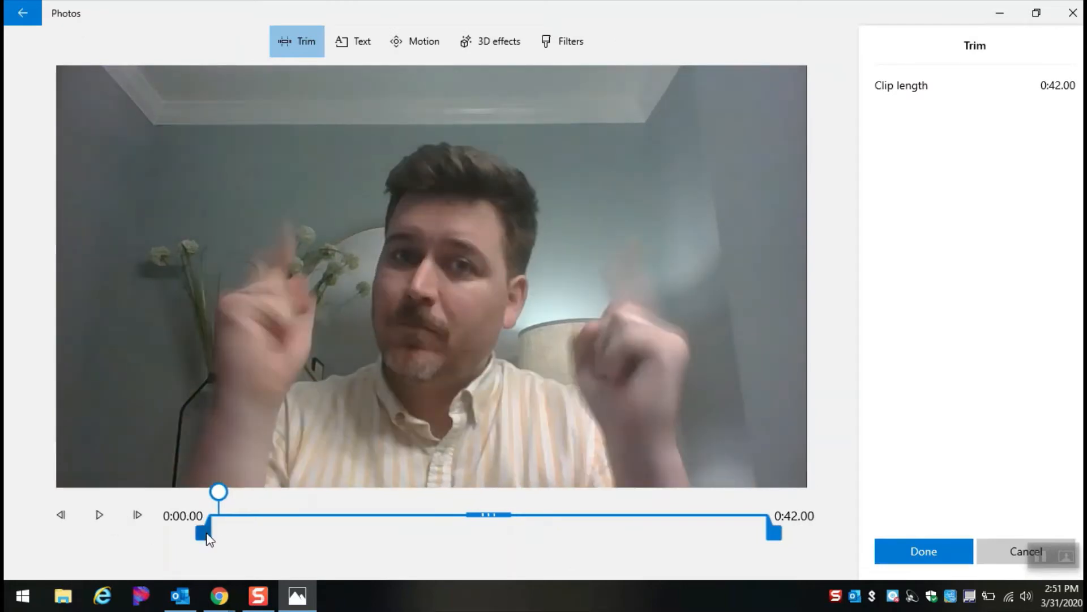
Step: Try trimming the webcam clip's beginning to 0:09.96, and restore its start and the playhead to 0:00.00
left_click_drag(208, 538, 211, 537)
left_click_drag(220, 491, 342, 490)
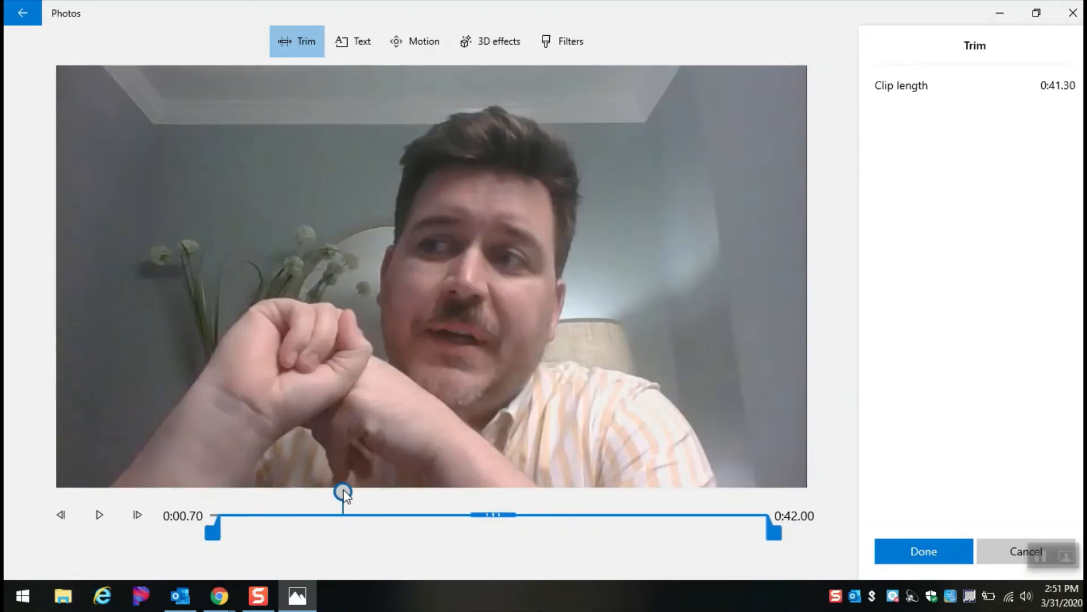
left_click_drag(218, 538, 271, 537)
left_click_drag(298, 534, 340, 538)
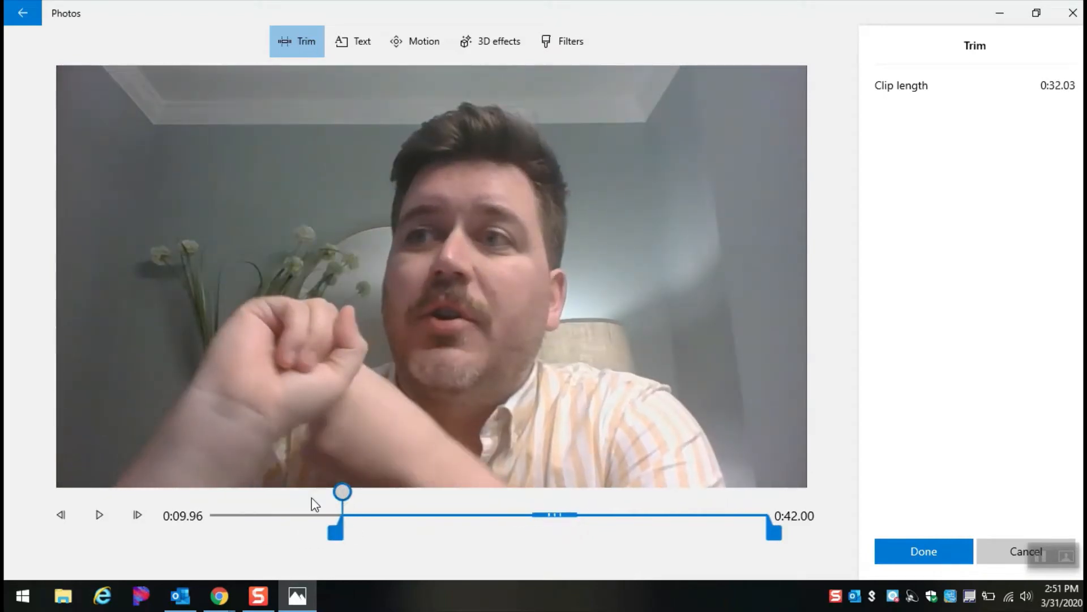
left_click_drag(336, 533, 205, 532)
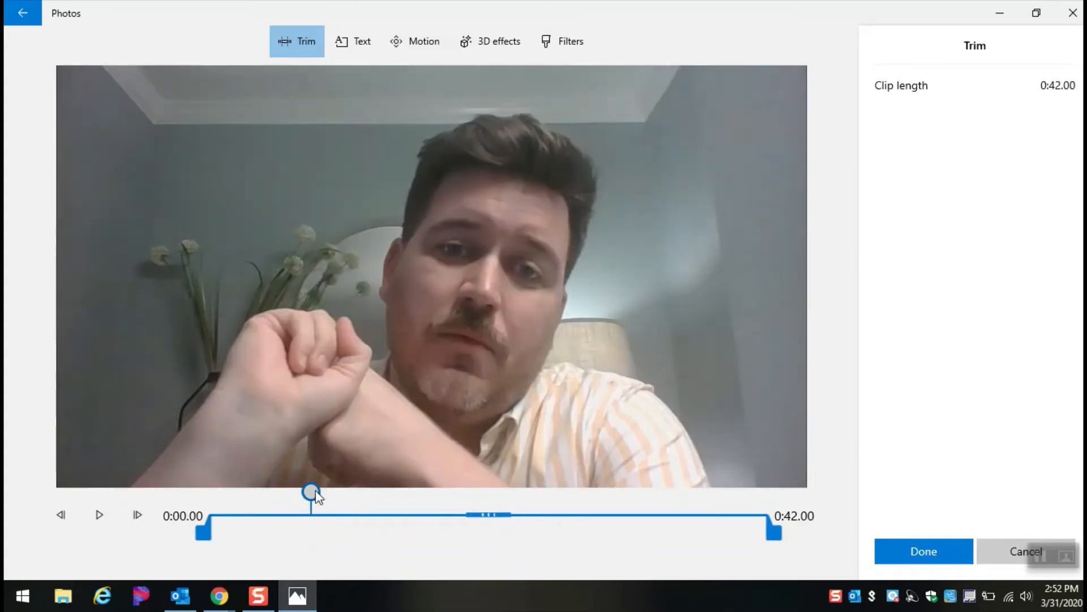
left_click_drag(314, 493, 161, 506)
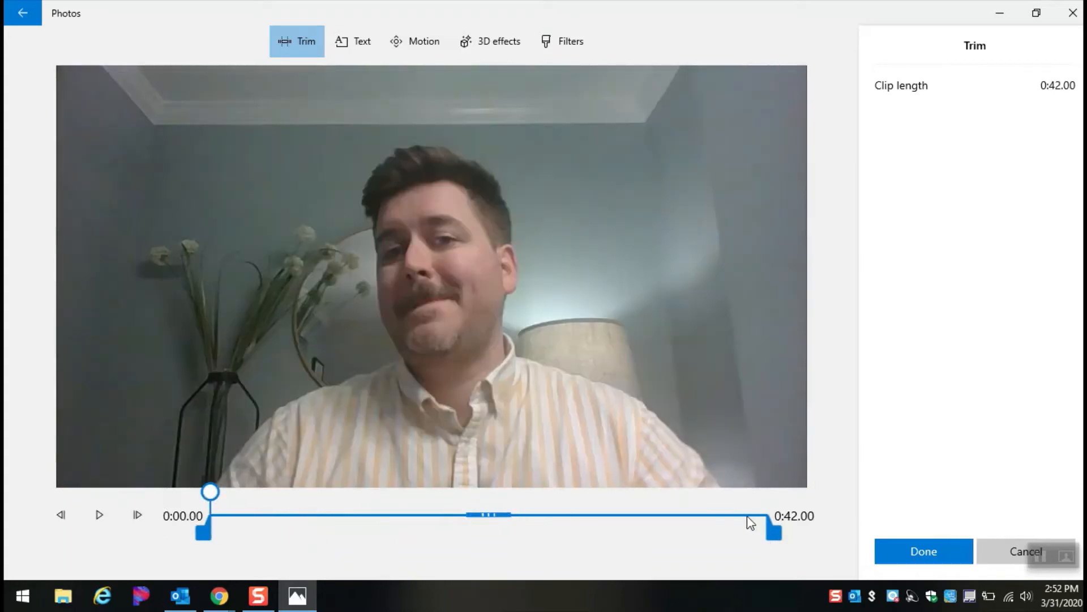
Step: Play part of the webcam clip, trim its end to 0:41.56 and apply the trim
left_click_drag(223, 493, 761, 491)
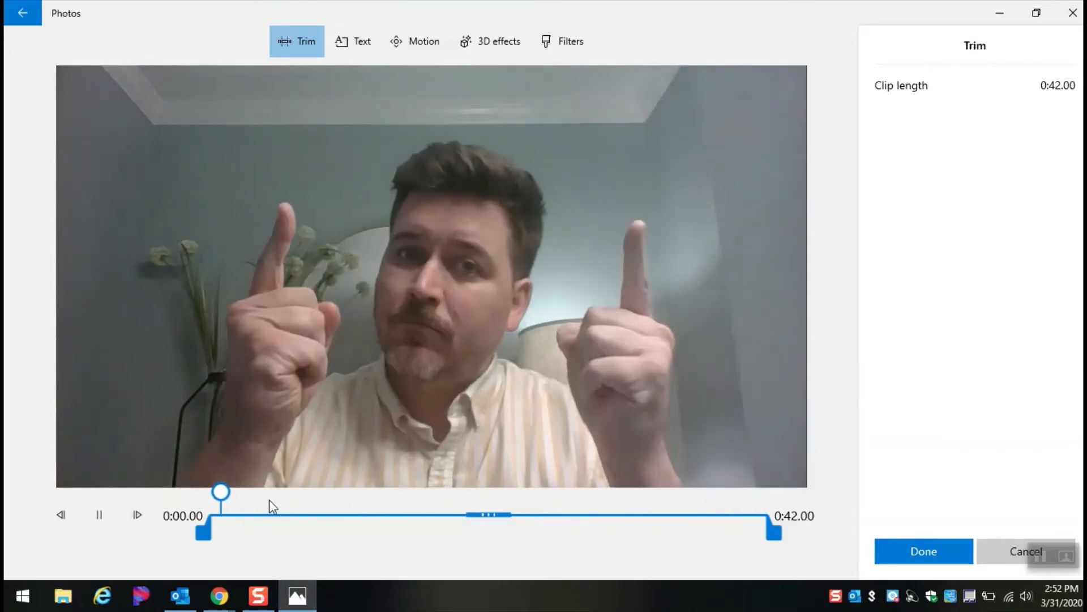
left_click(98, 515)
left_click_drag(229, 507, 768, 530)
left_click(99, 515)
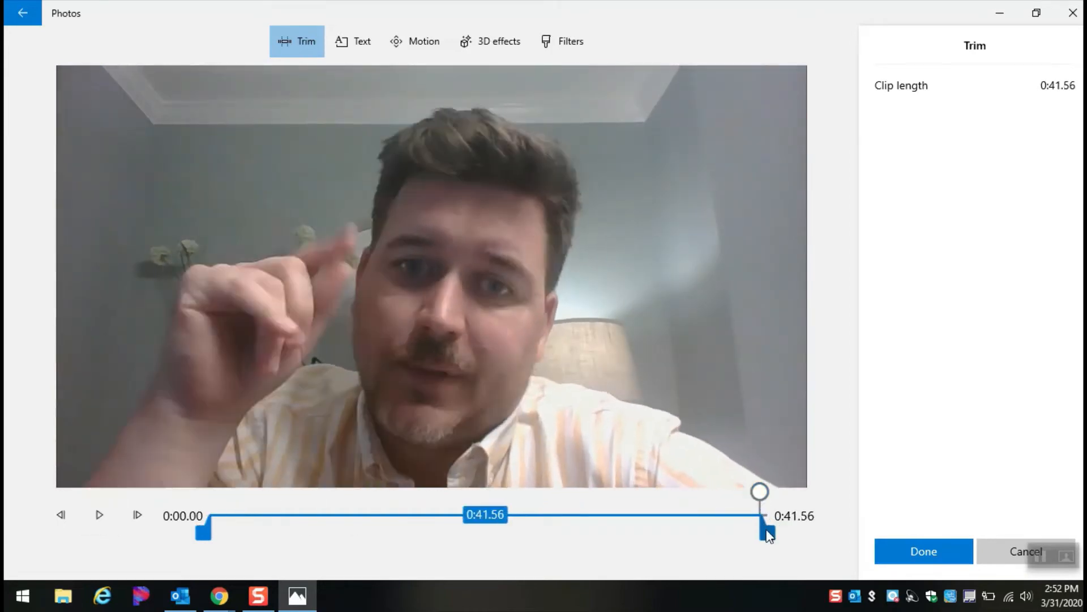
left_click(902, 553)
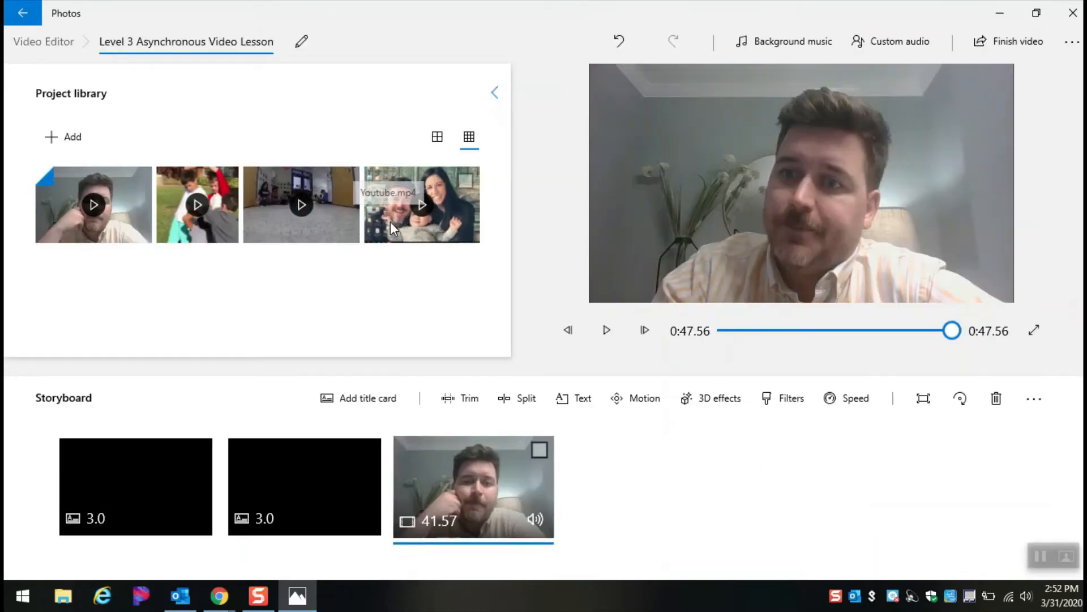
Step: Add the outdoor teamwork clip, the hallway clip and Youtube.mp4 to the storyboard after the webcam clip, in that order
left_click_drag(390, 222, 745, 510)
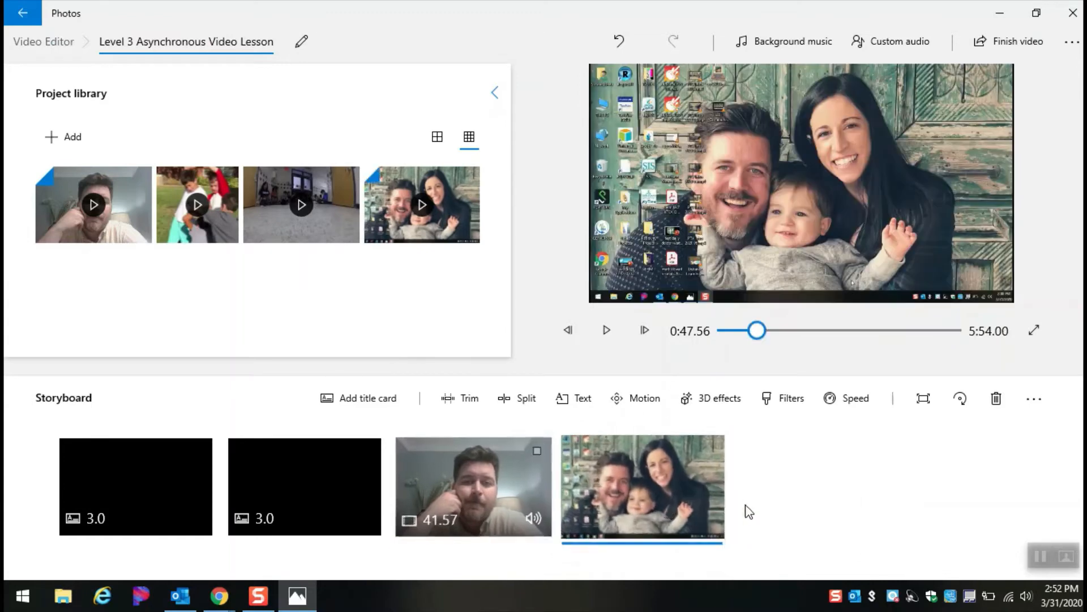
left_click_drag(343, 238, 640, 487)
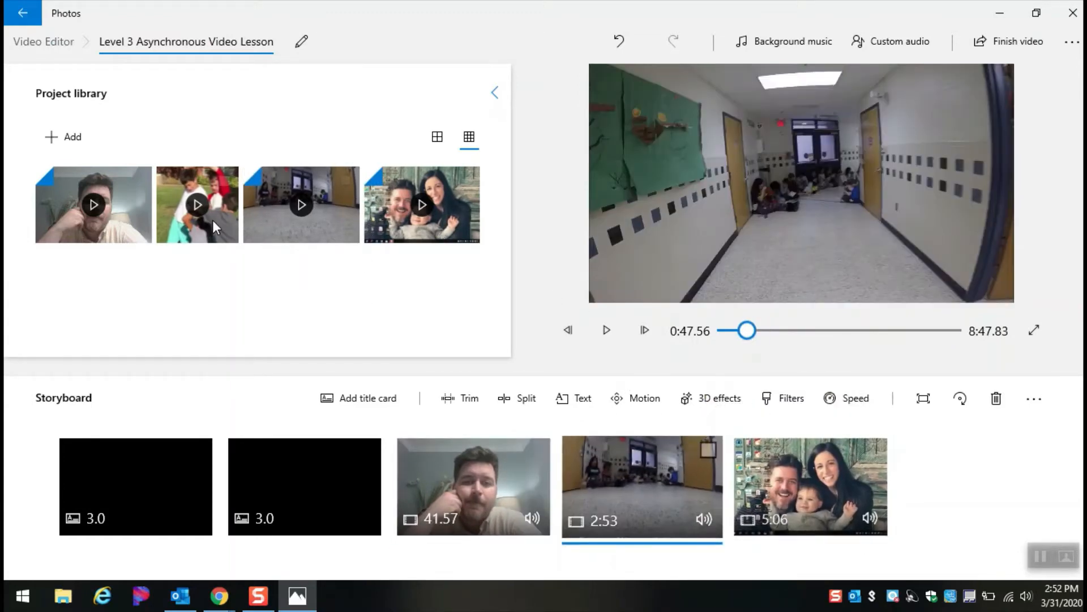
left_click_drag(213, 220, 704, 498)
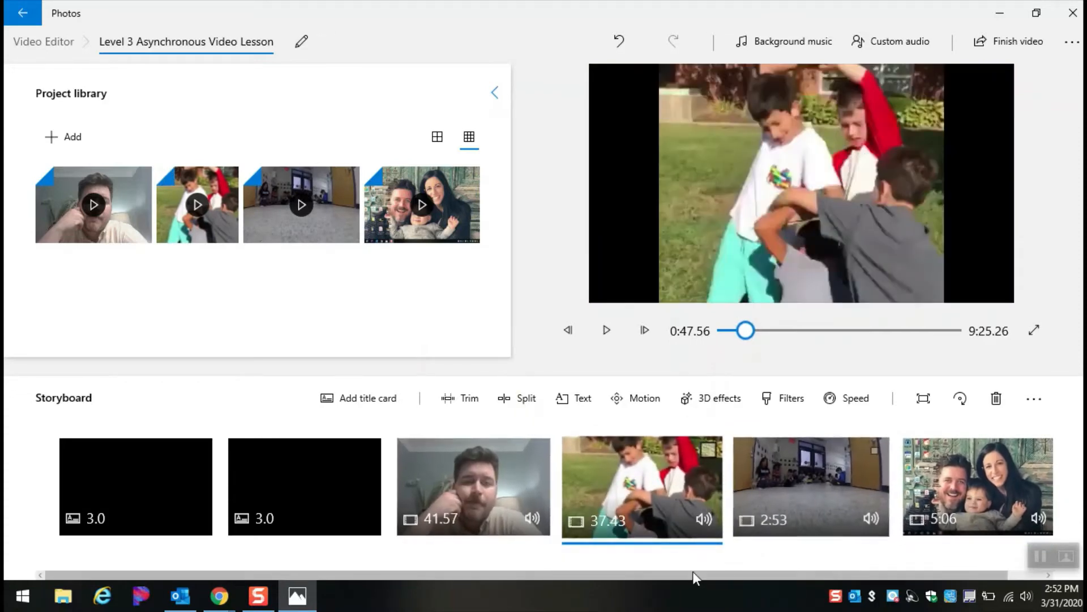
scroll(594, 572, "down", 1)
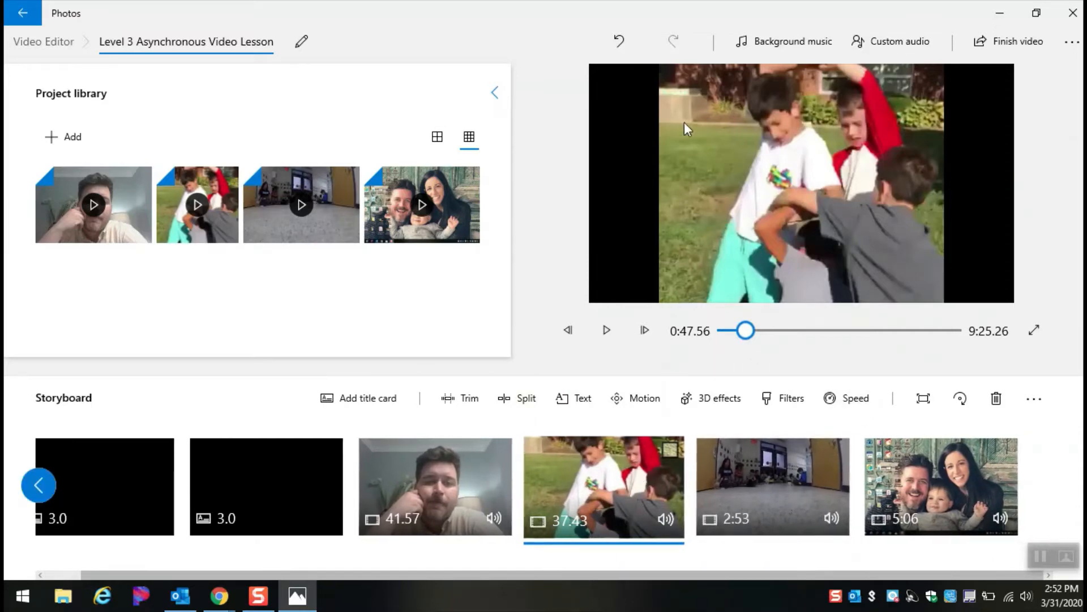
Step: Try removing the black bars from the outdoor teamwork clip, and restore its Shrink to fit setting
left_click(774, 453)
left_click(655, 477)
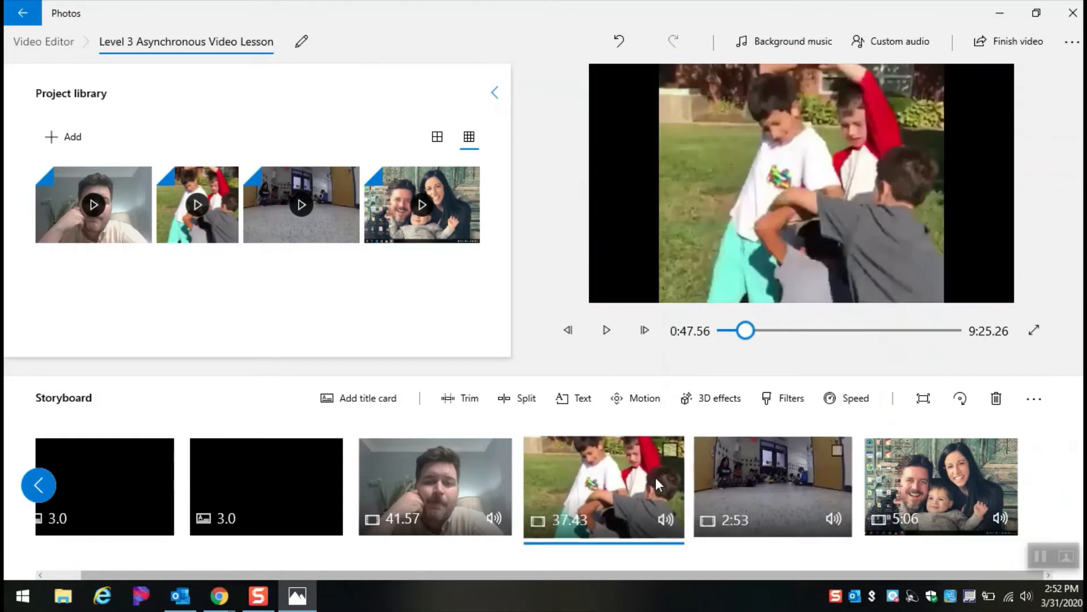
left_click(933, 418)
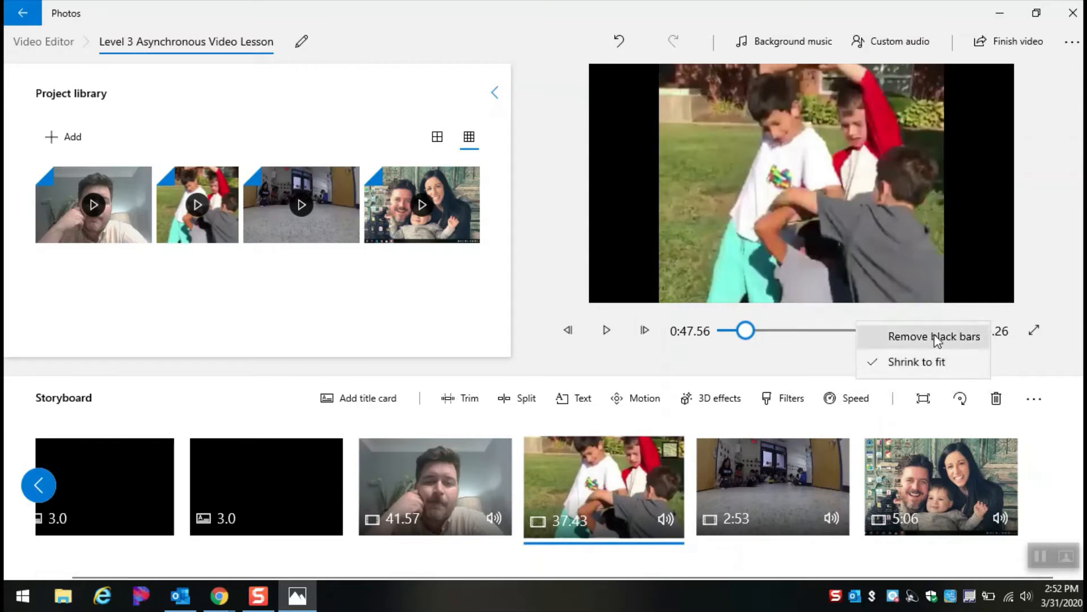
left_click(937, 338)
left_click(923, 398)
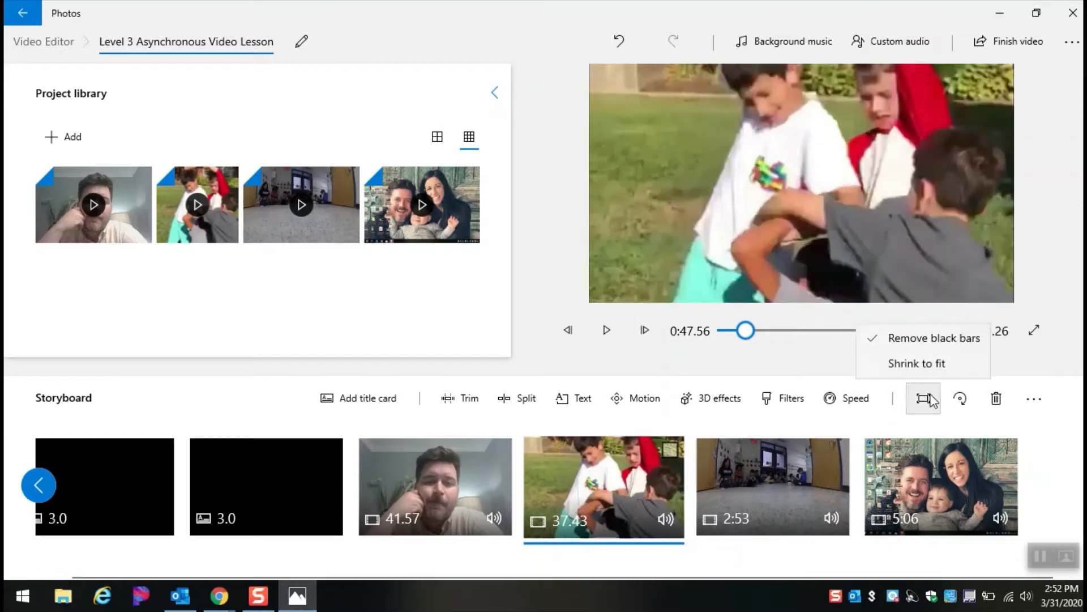
left_click(938, 369)
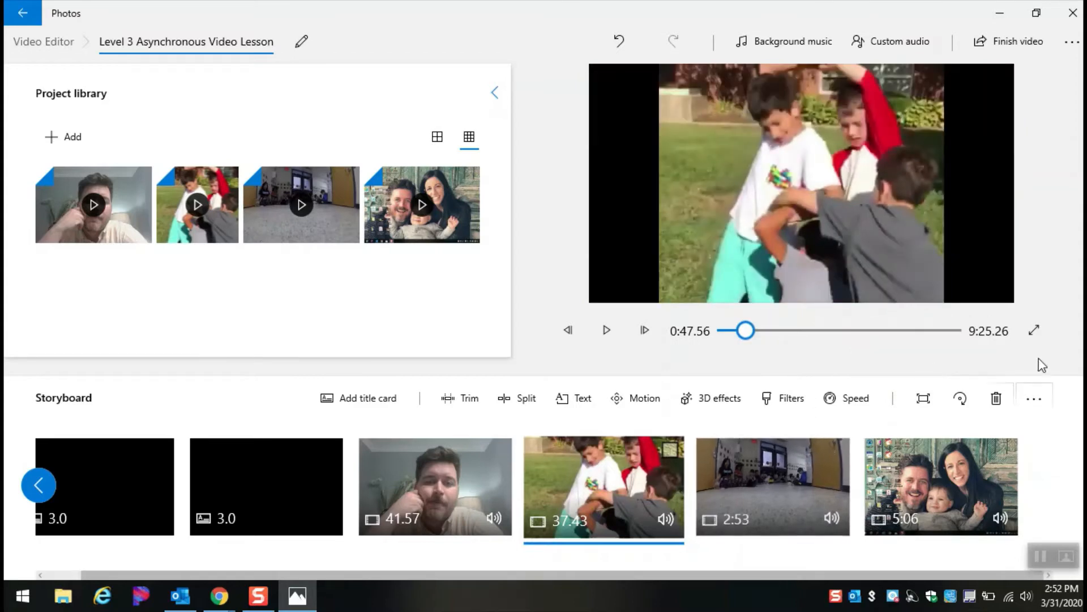
Step: Split the outdoor teamwork clip at 0:19.33
left_click(532, 404)
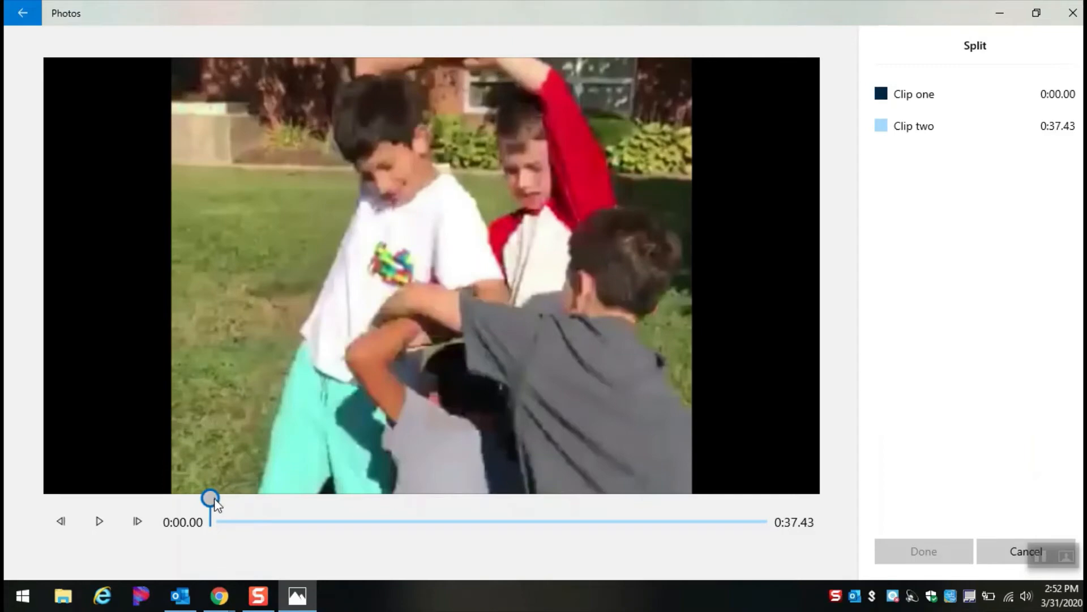
left_click(106, 522)
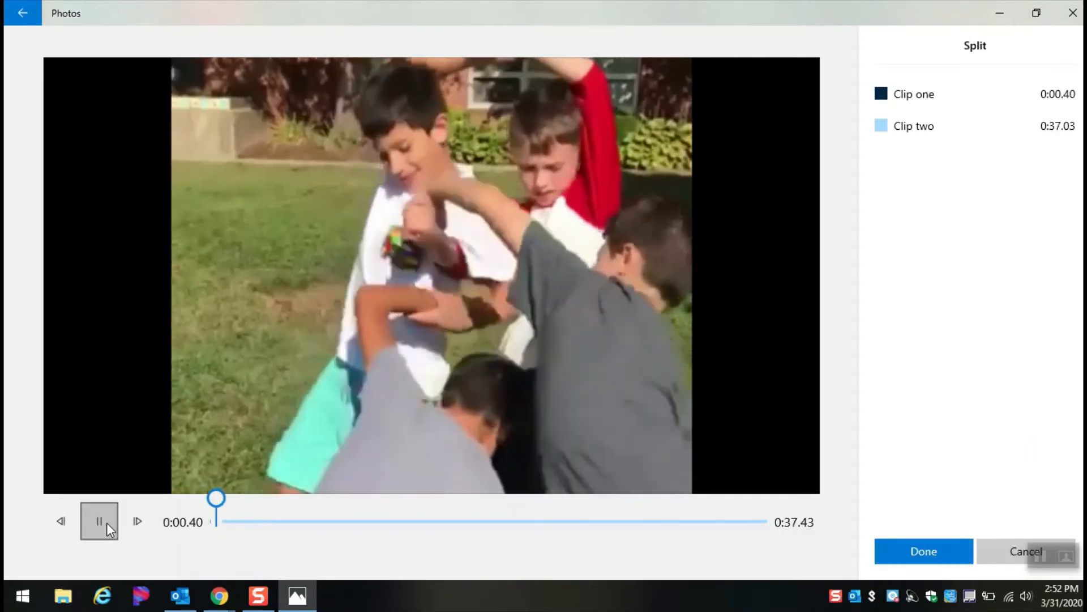
left_click_drag(234, 498, 480, 498)
left_click(94, 529)
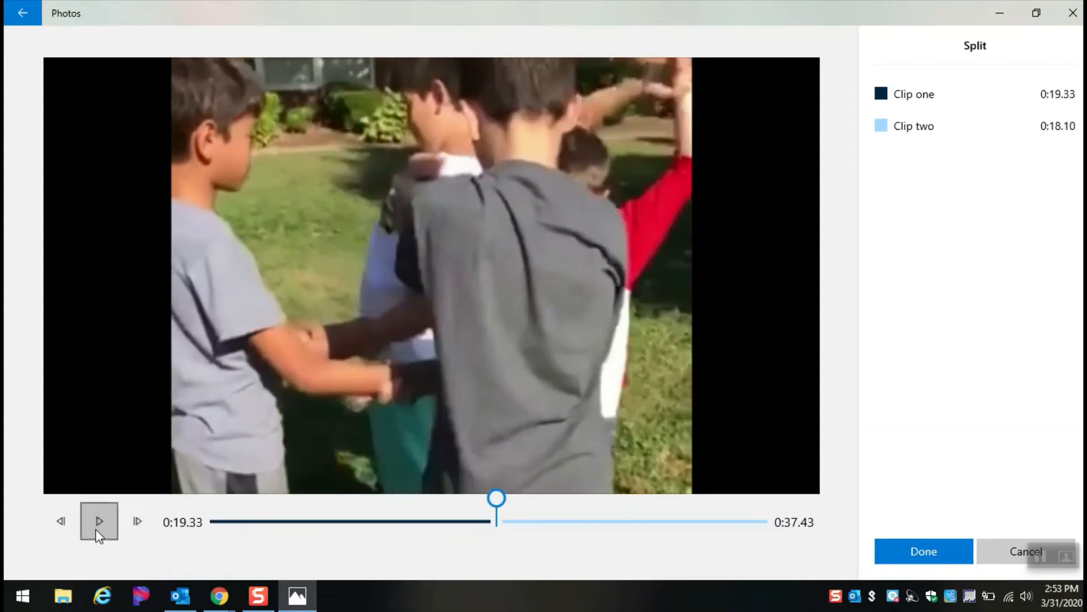
left_click(929, 549)
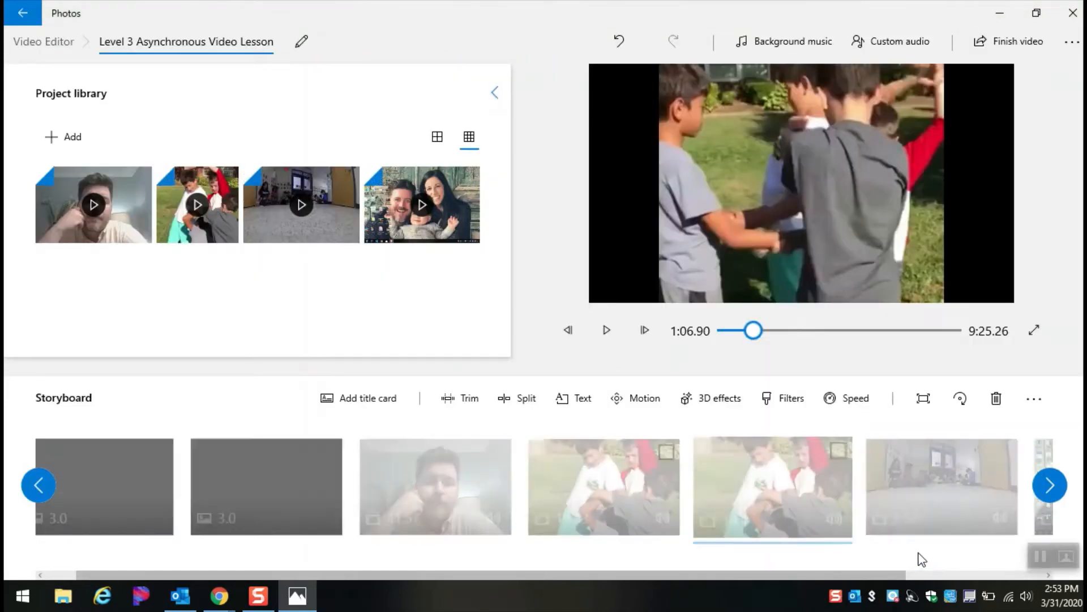
Step: Compare the two halves of the split outdoor clip in the preview
left_click(651, 499)
left_click(711, 488)
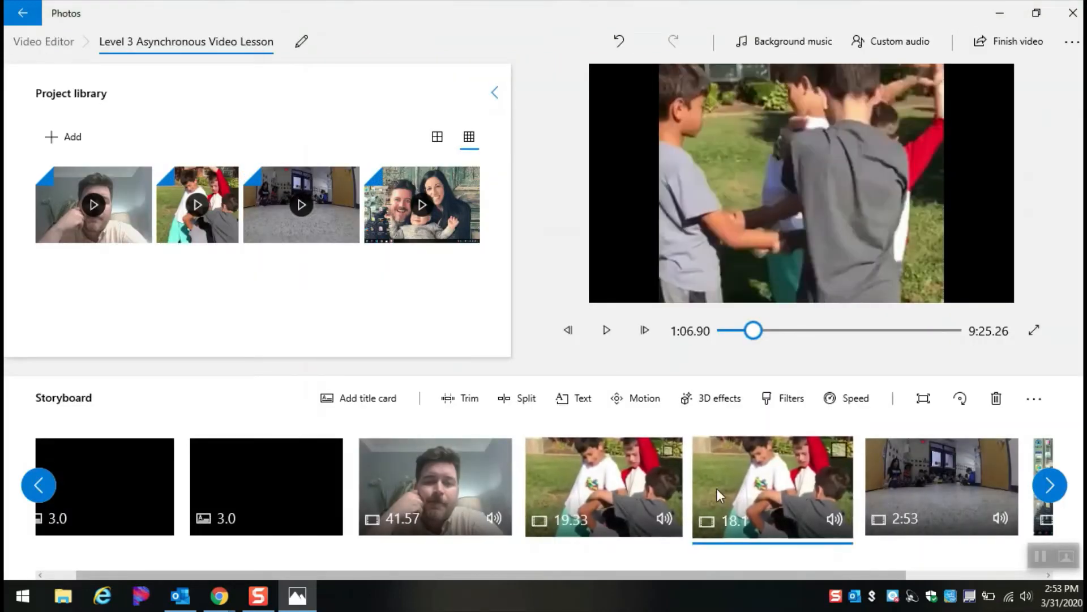
left_click(661, 488)
left_click(722, 484)
left_click(662, 477)
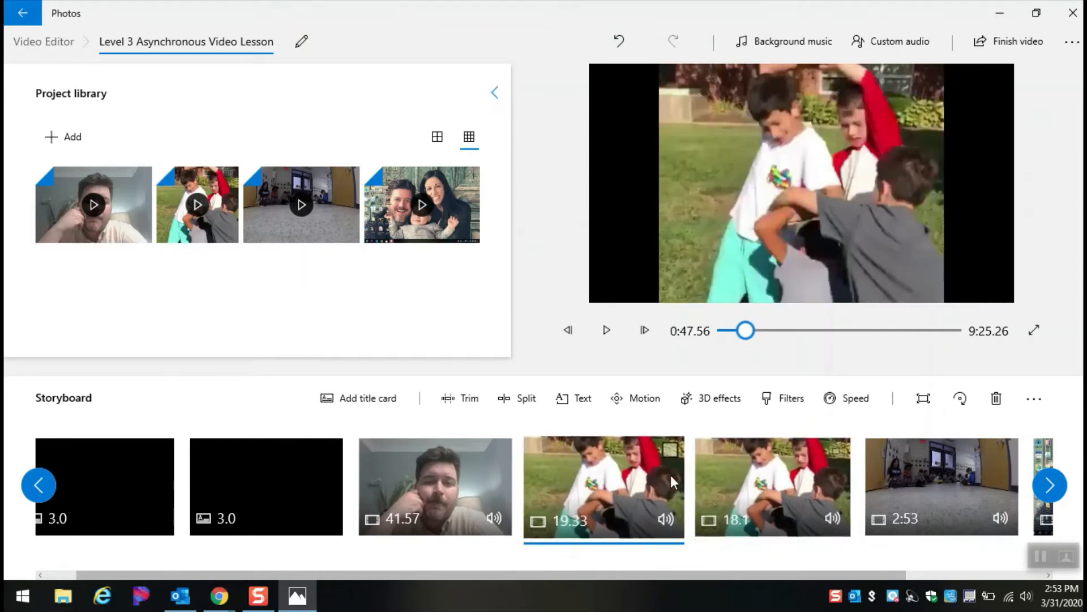
Step: Add the text "Wow! Check out that teamwork!" to the second half of the outdoor clip
left_click(715, 472)
left_click(575, 397)
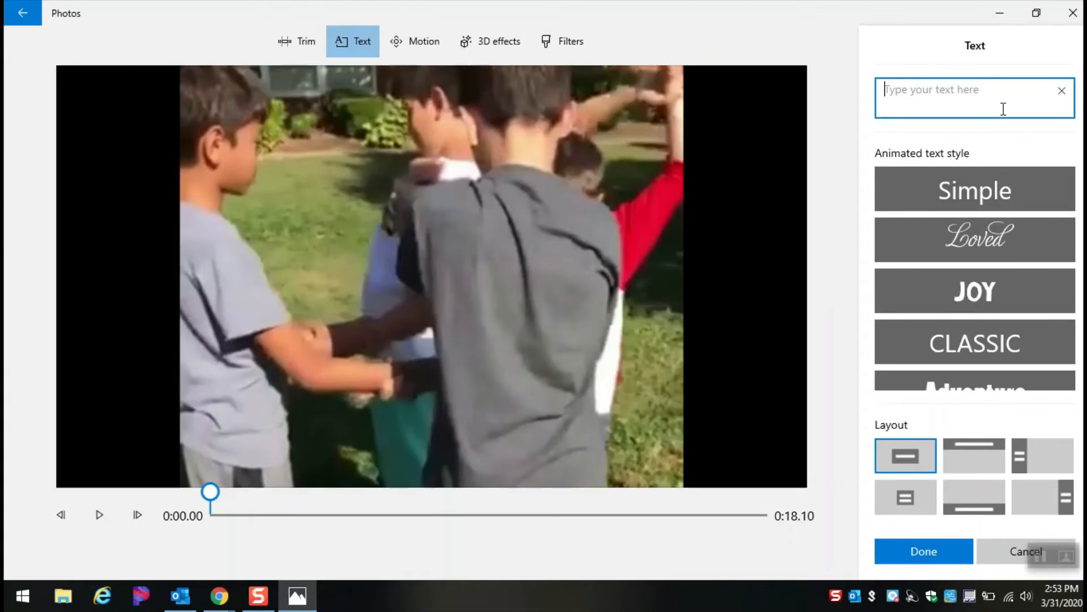
type("Wow!")
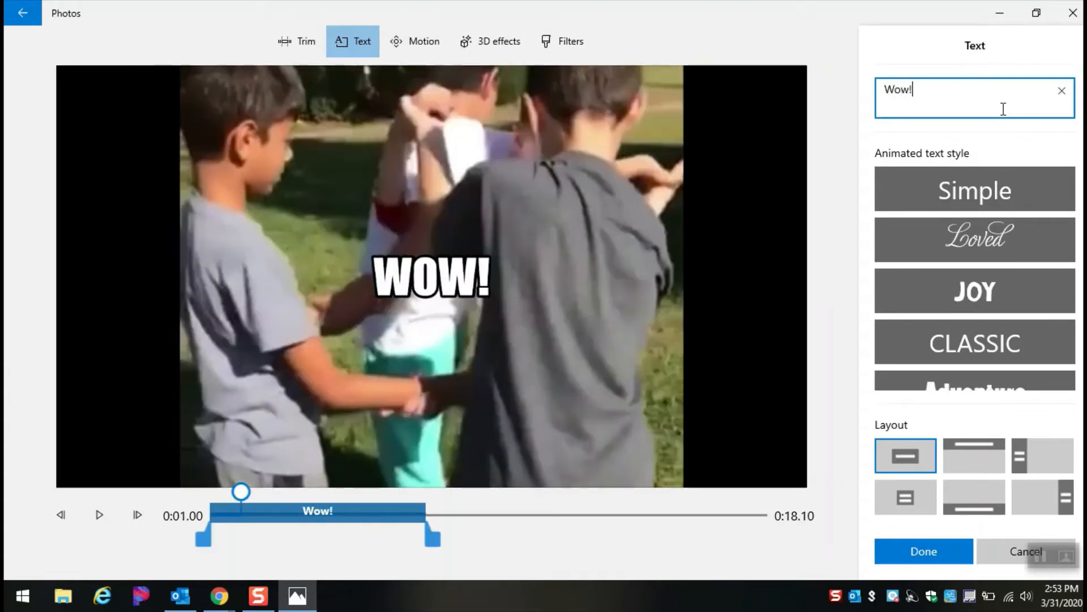
type(" Ch")
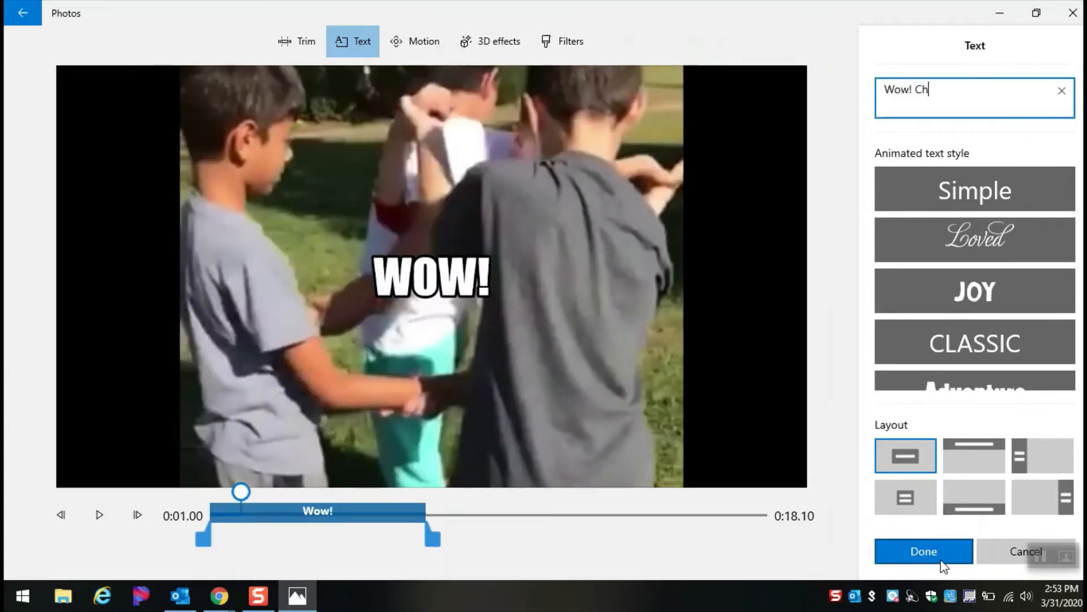
type("eck out that tea")
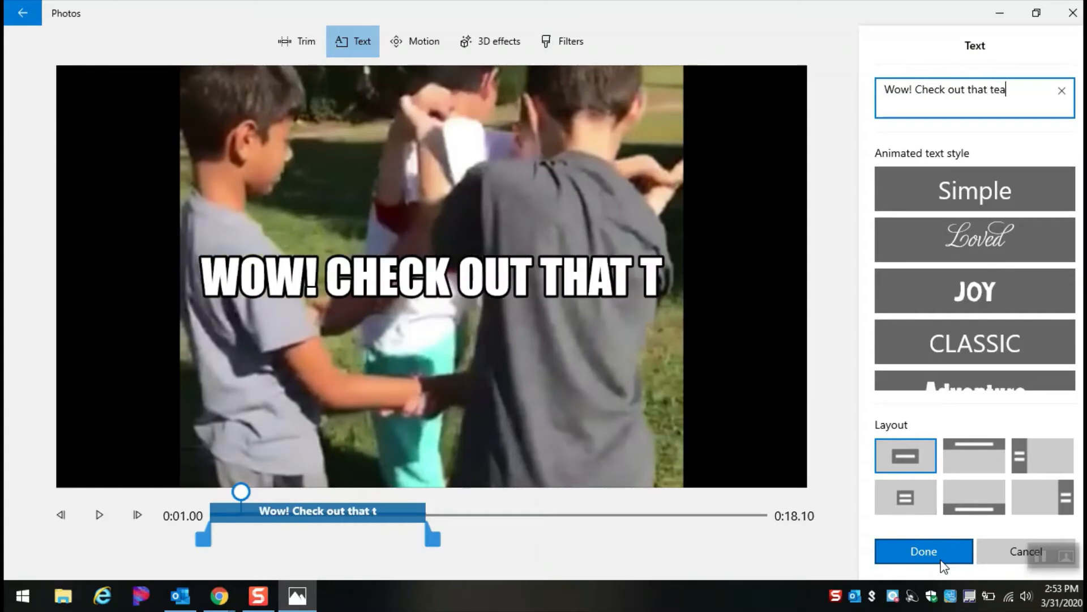
type("mwork!")
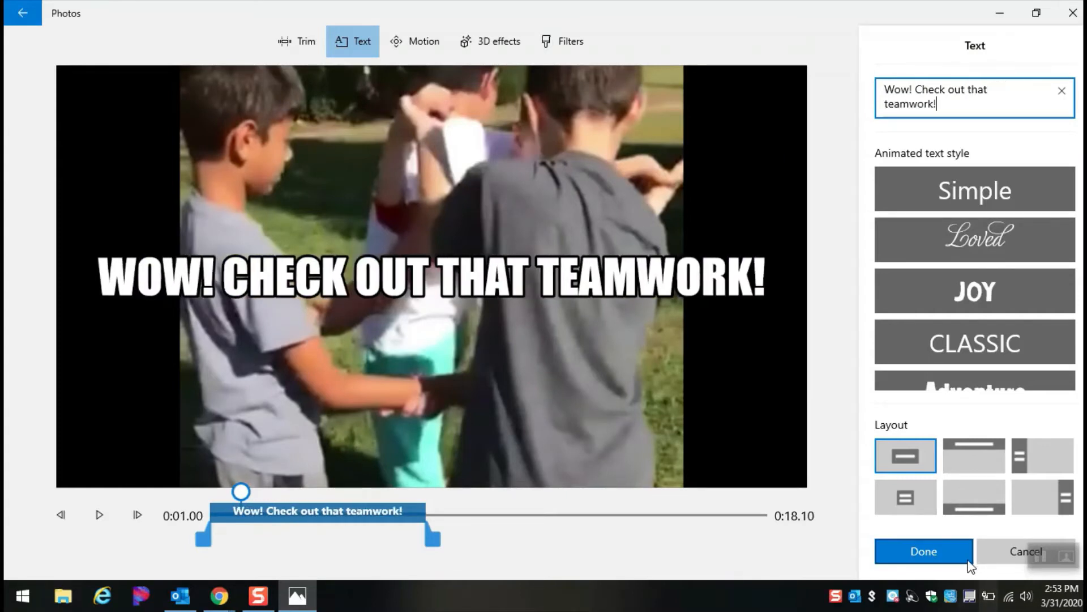
left_click(966, 555)
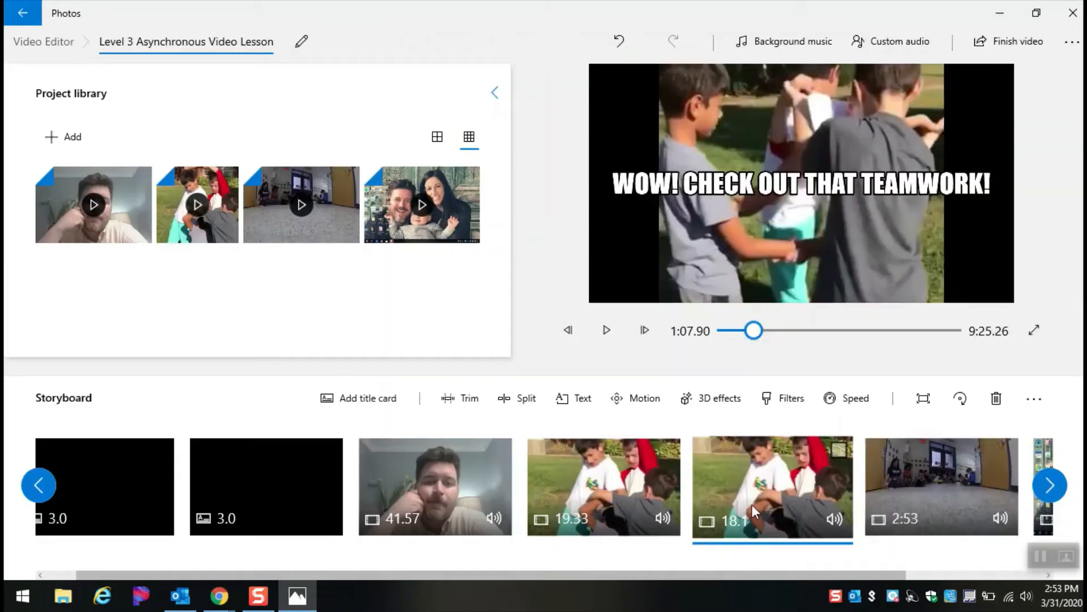
Step: Try shortening the teamwork caption's time span and moving it further along the clip
left_click(569, 398)
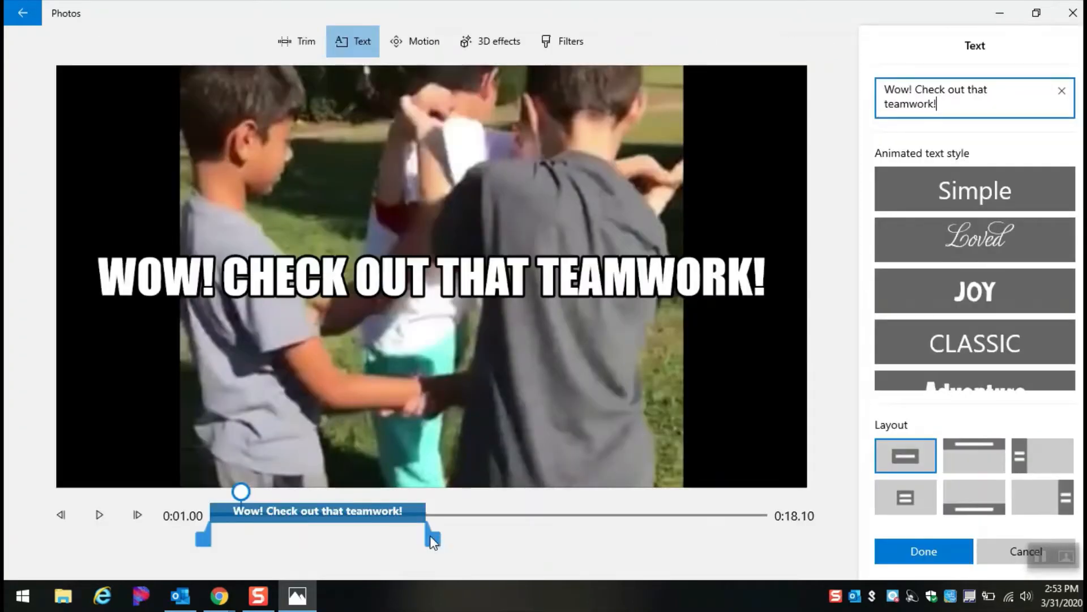
left_click_drag(432, 541, 286, 549)
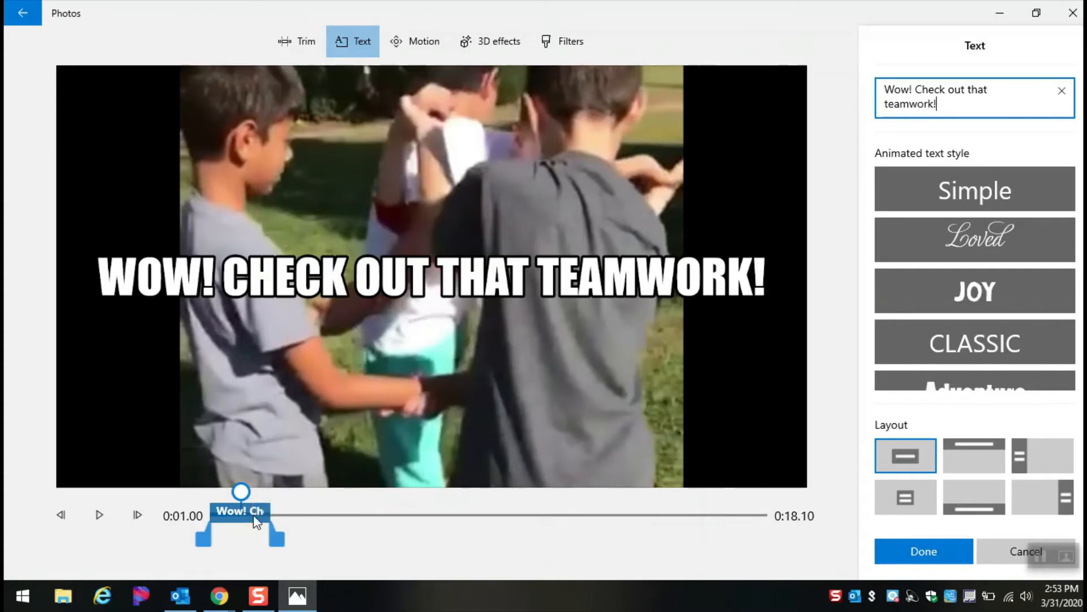
left_click_drag(240, 491, 145, 501)
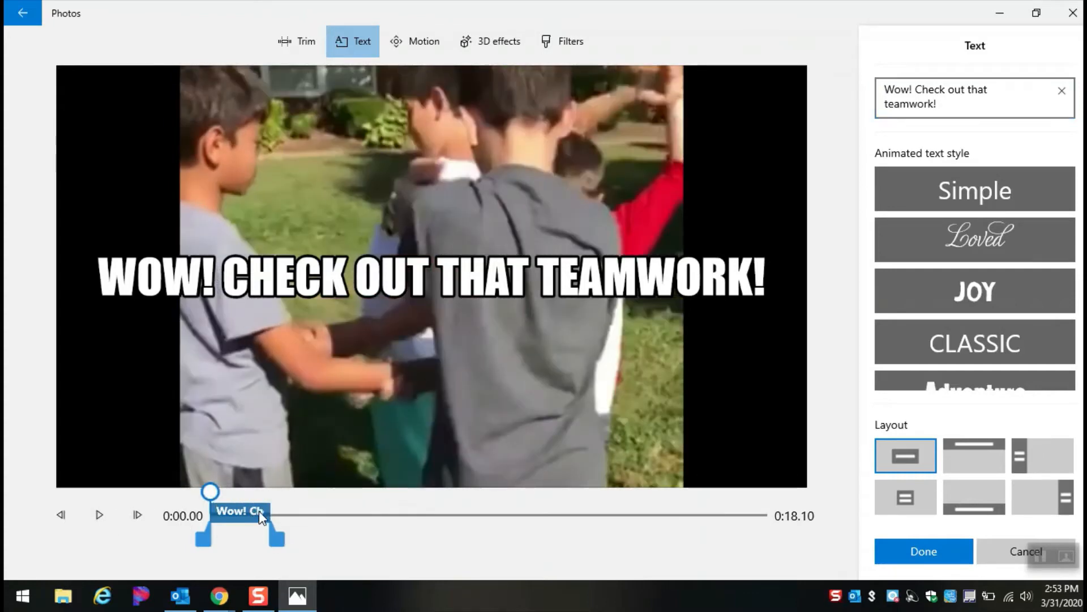
left_click_drag(260, 513, 347, 513)
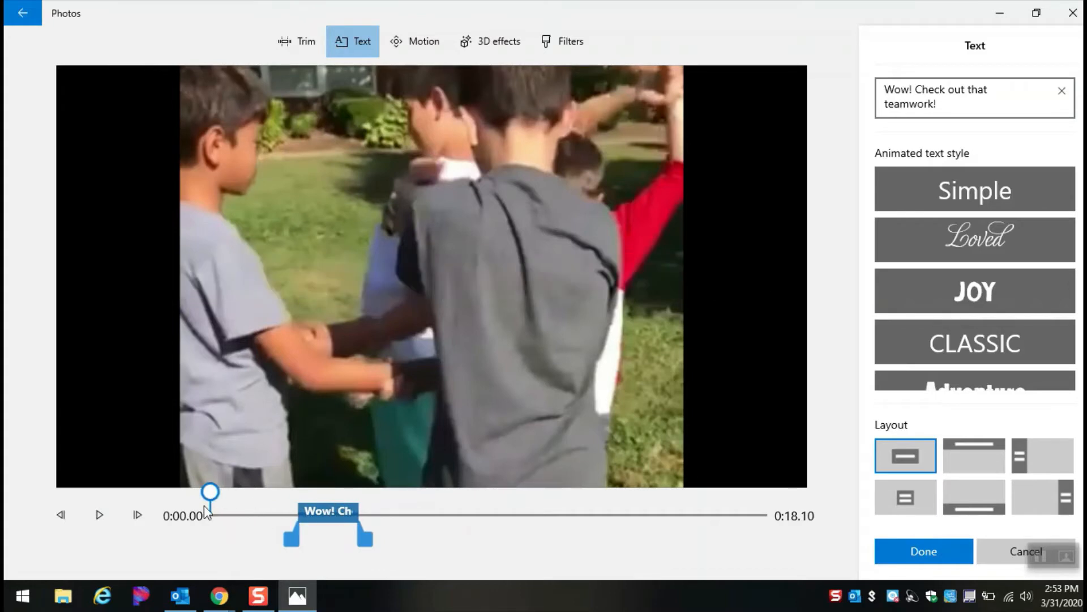
mouse_move(214, 492)
left_mouse_down()
mouse_move(271, 491)
mouse_move(203, 490)
left_mouse_up()
Step: Lengthen the teamwork caption, shift it to finish at the clip's end (0:18.10), preview its appearance and apply the change
left_click_drag(326, 509, 527, 544)
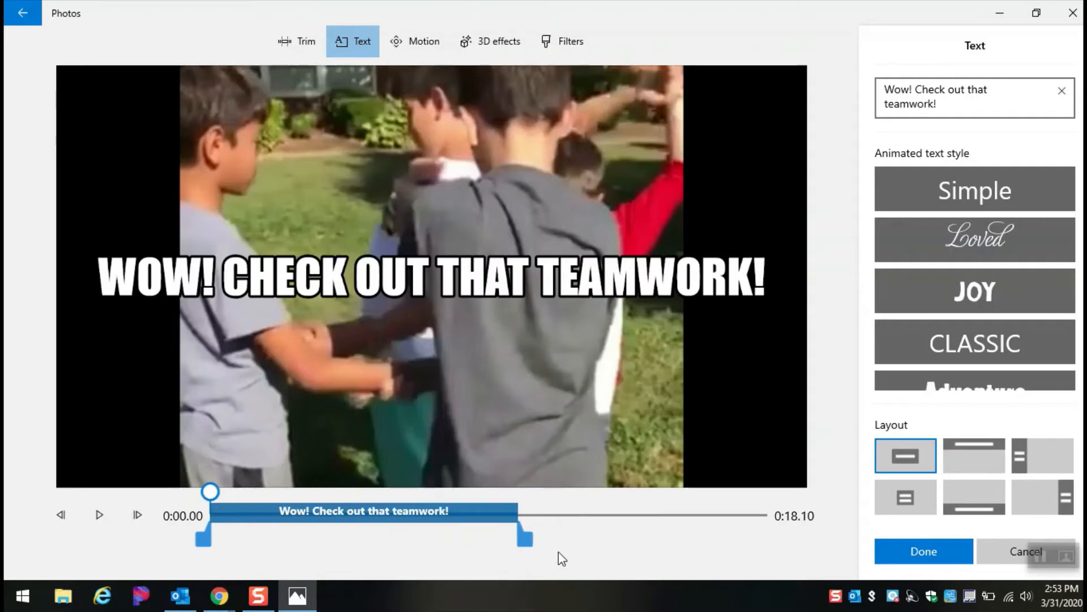
left_click_drag(451, 527, 687, 517)
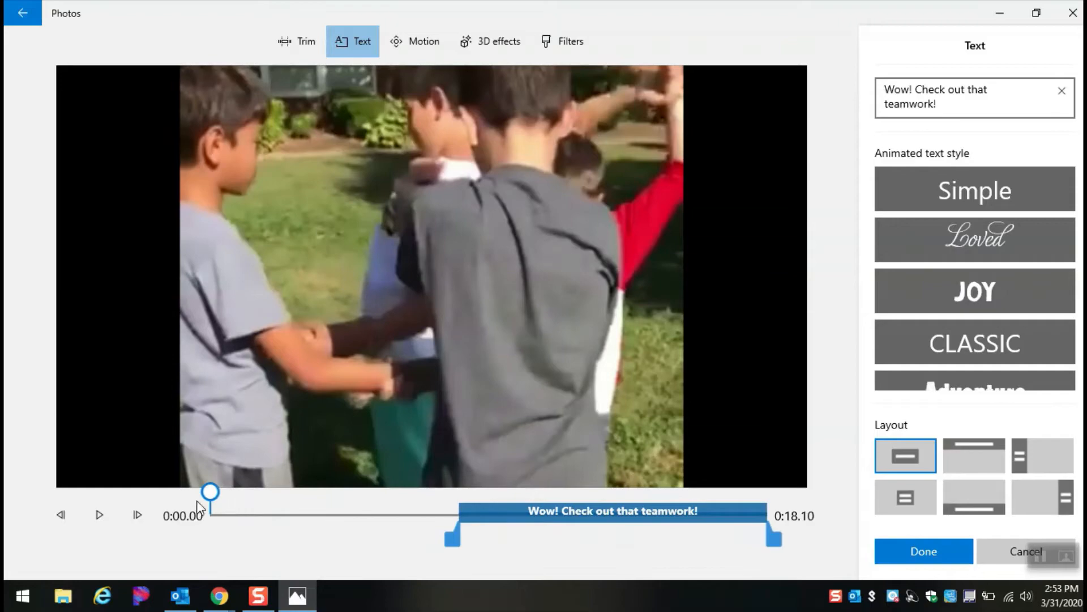
left_click_drag(210, 492, 429, 495)
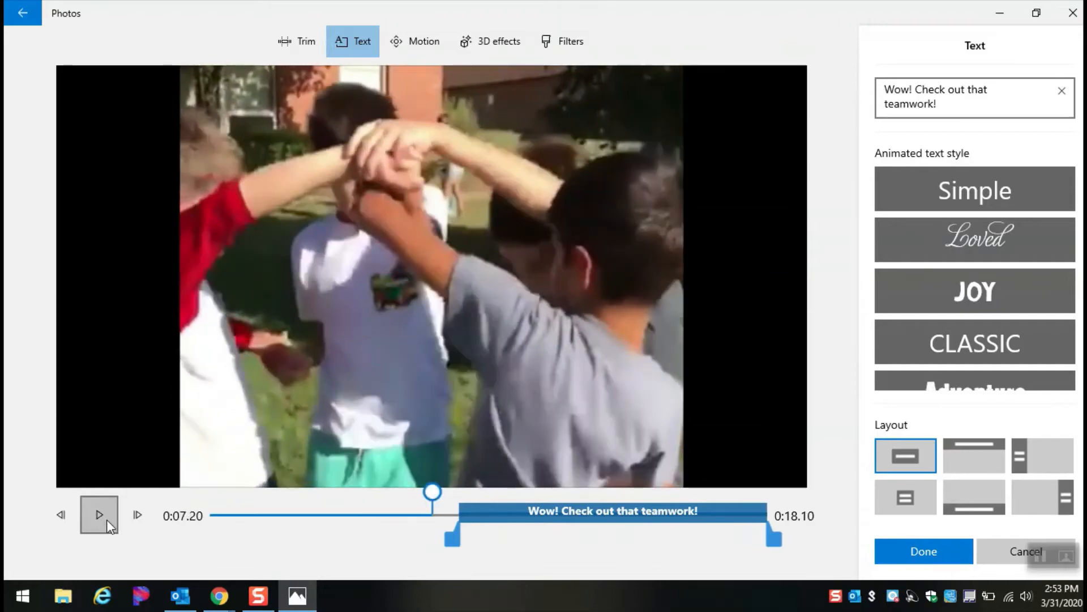
left_click(107, 519)
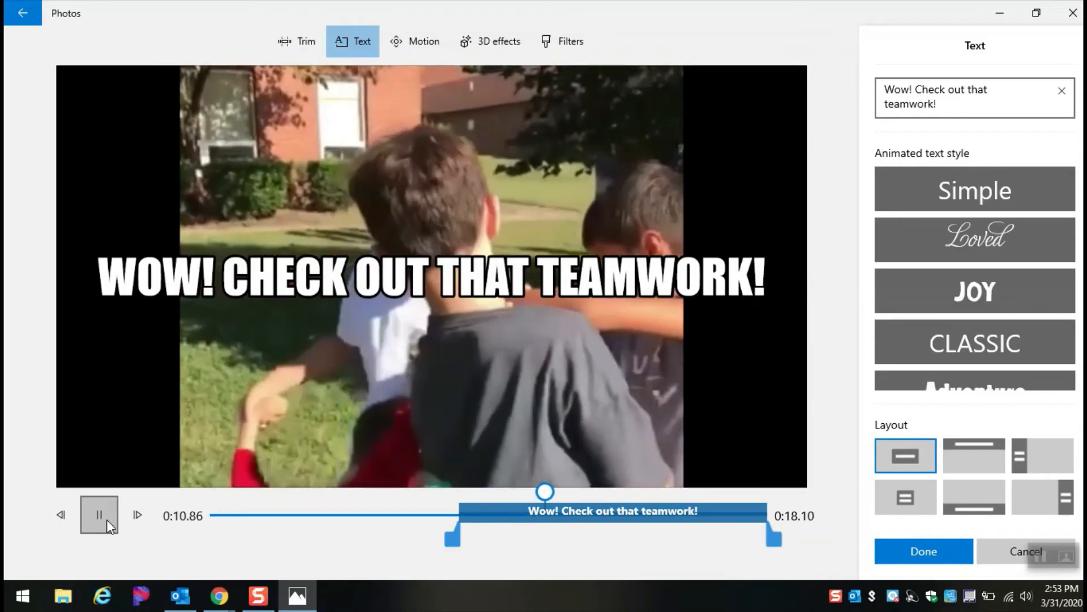
left_click(106, 519)
left_click(918, 550)
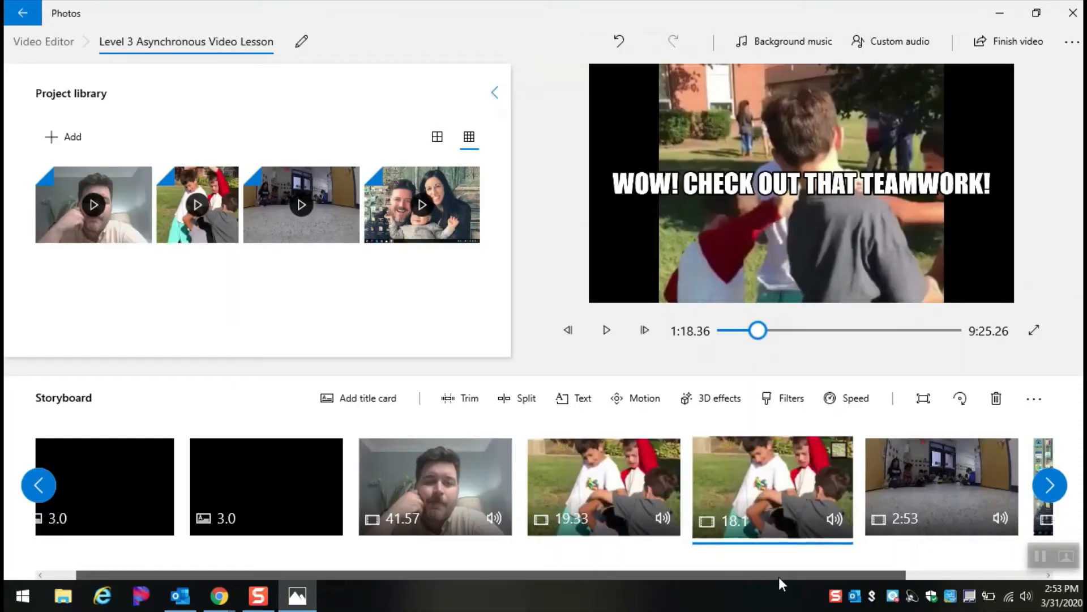
Step: Check the filters offered for the hallway clip, keeping Original
scroll(779, 577, "right", 3)
left_click(845, 480)
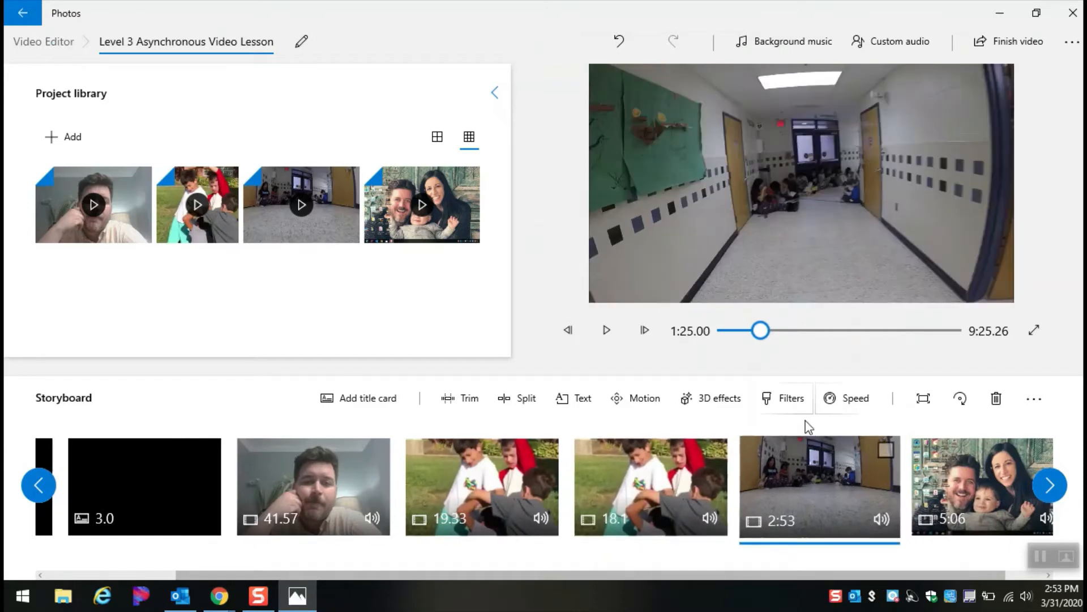
left_click(784, 397)
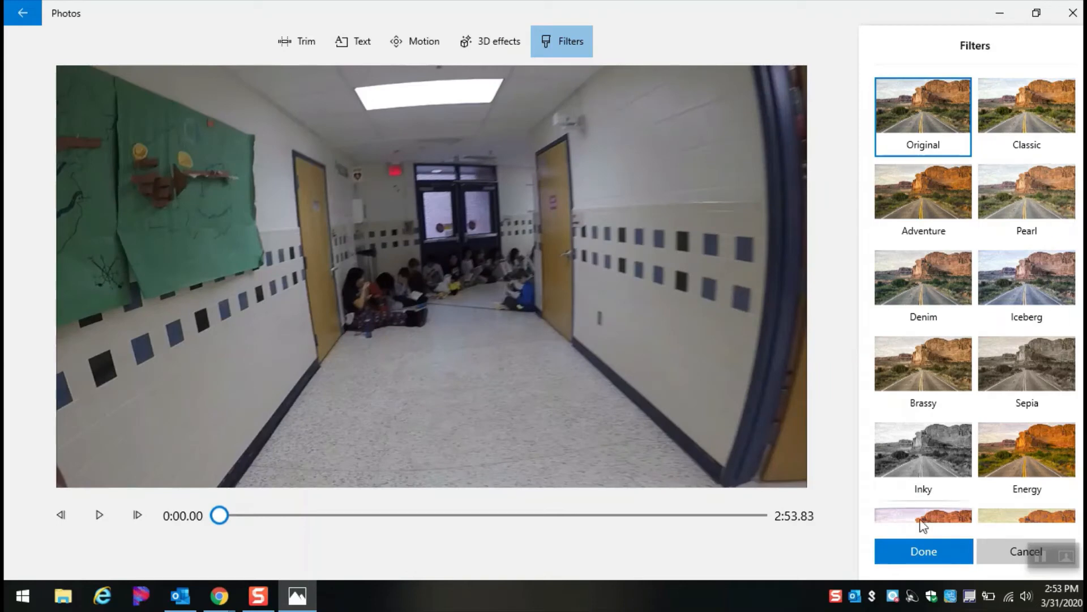
left_click(901, 552)
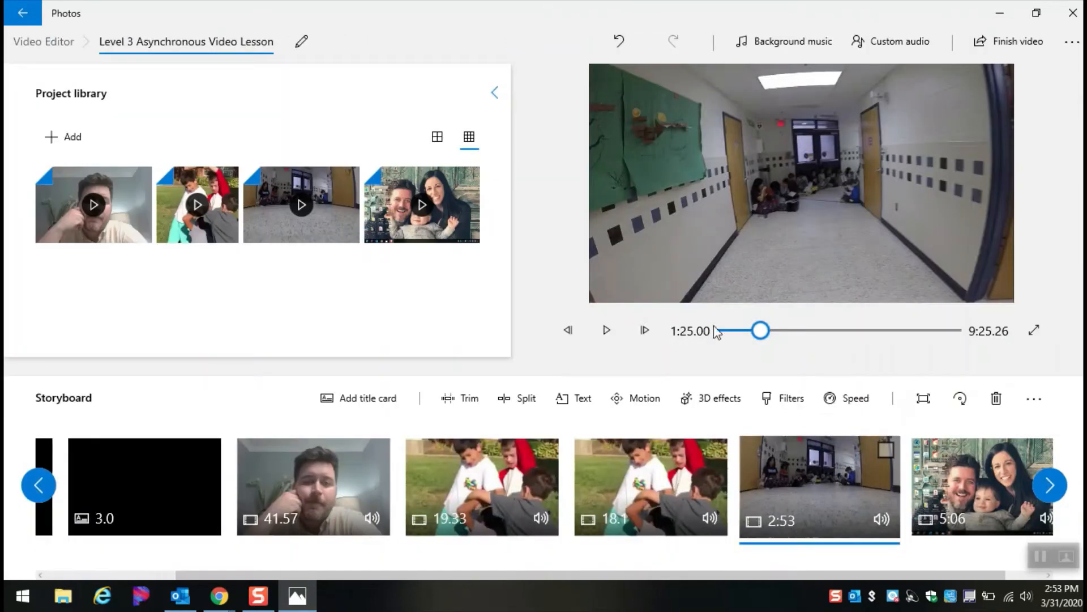
Step: Try the Classic, Pearl, Iceberg, Sepia, Pixel and Arcade filters on the hallway clip and apply the Inky filter
left_click(791, 399)
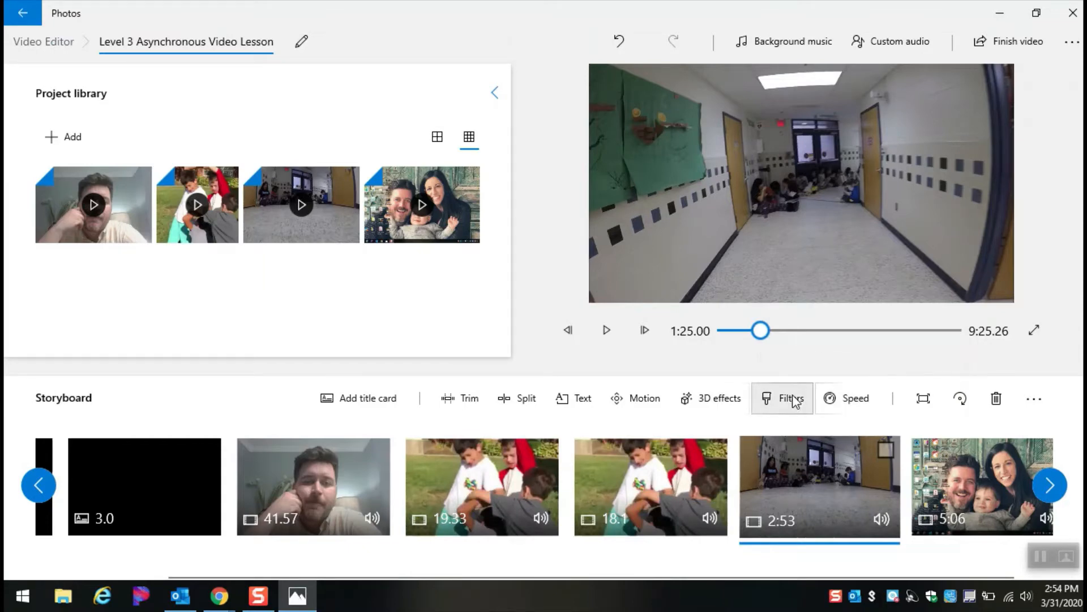
left_click(1028, 107)
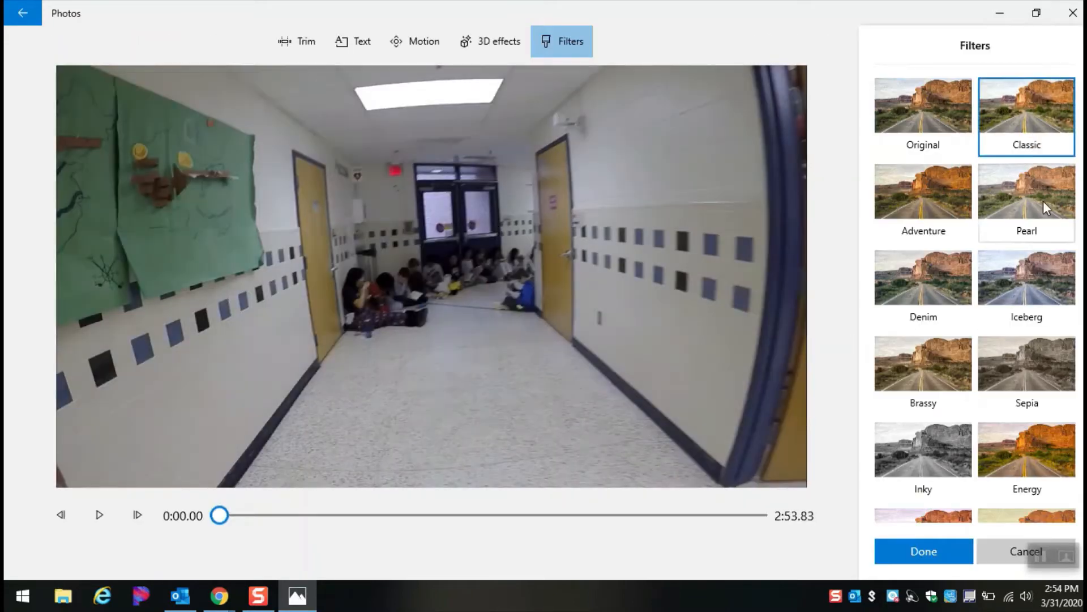
left_click(1044, 201)
left_click(1047, 288)
left_click(1041, 356)
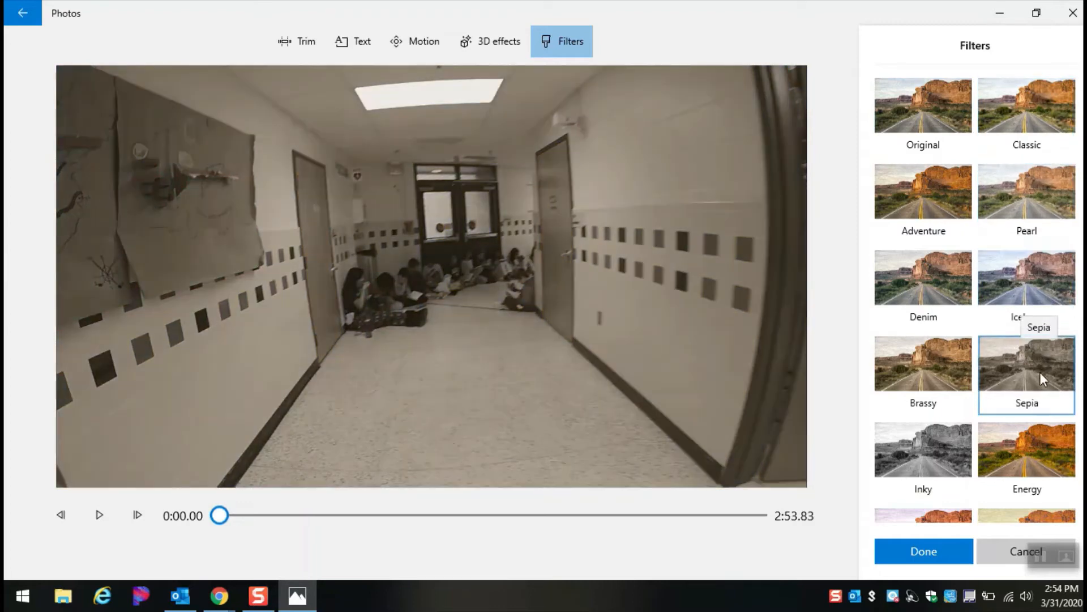
scroll(1035, 378, "down", 3)
left_click(955, 290)
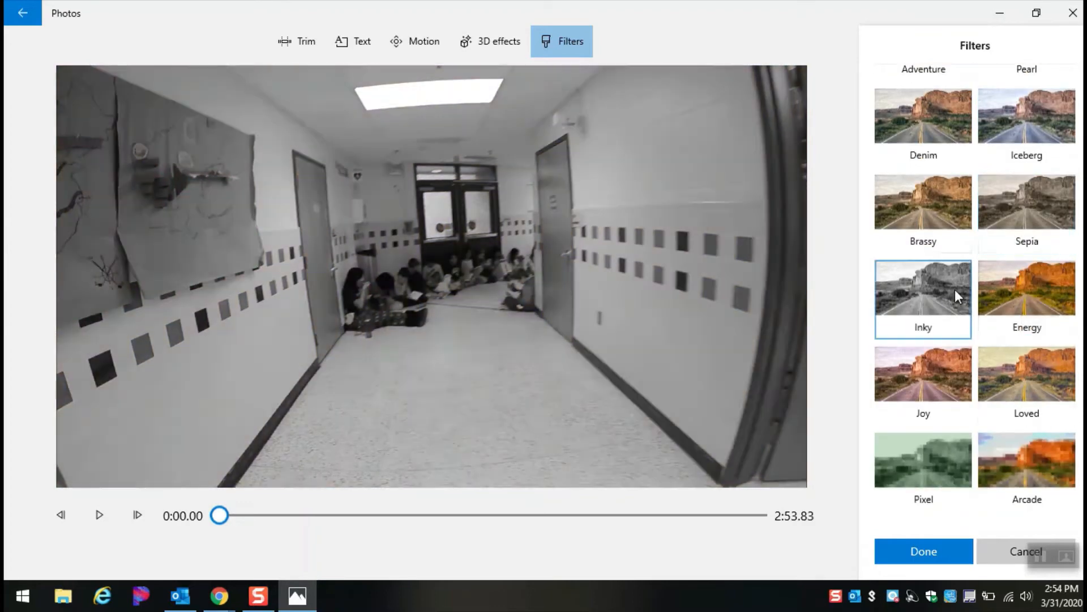
left_click(956, 452)
left_click(1047, 453)
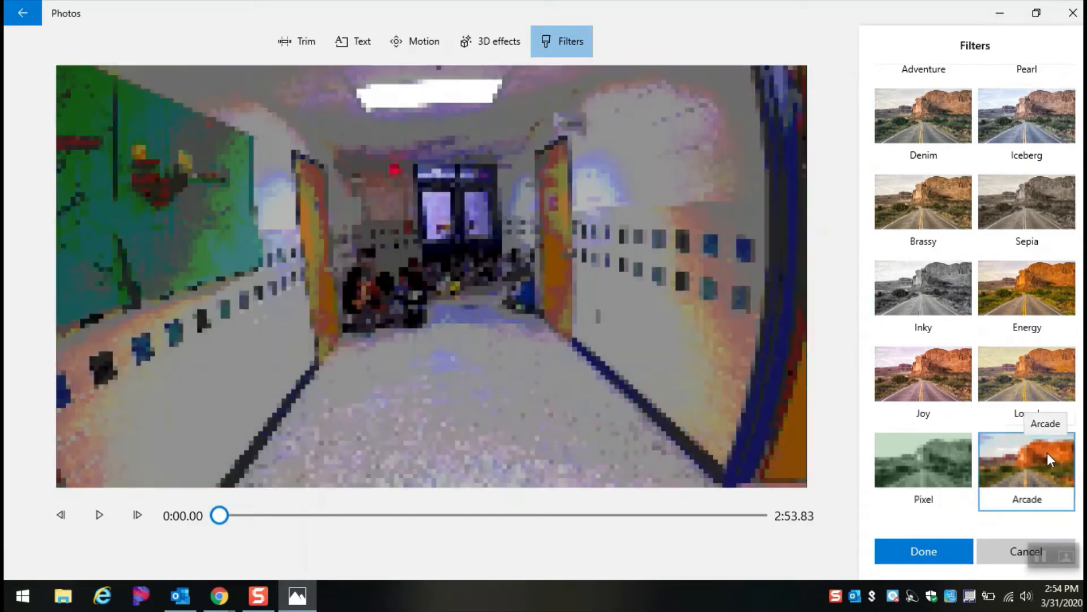
left_click(947, 277)
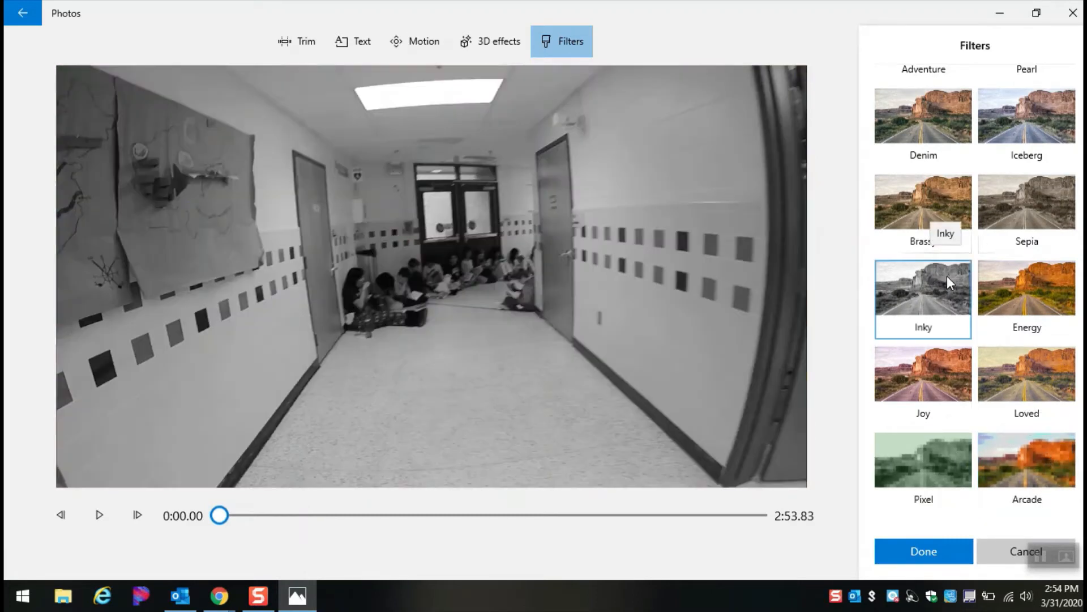
left_click(928, 552)
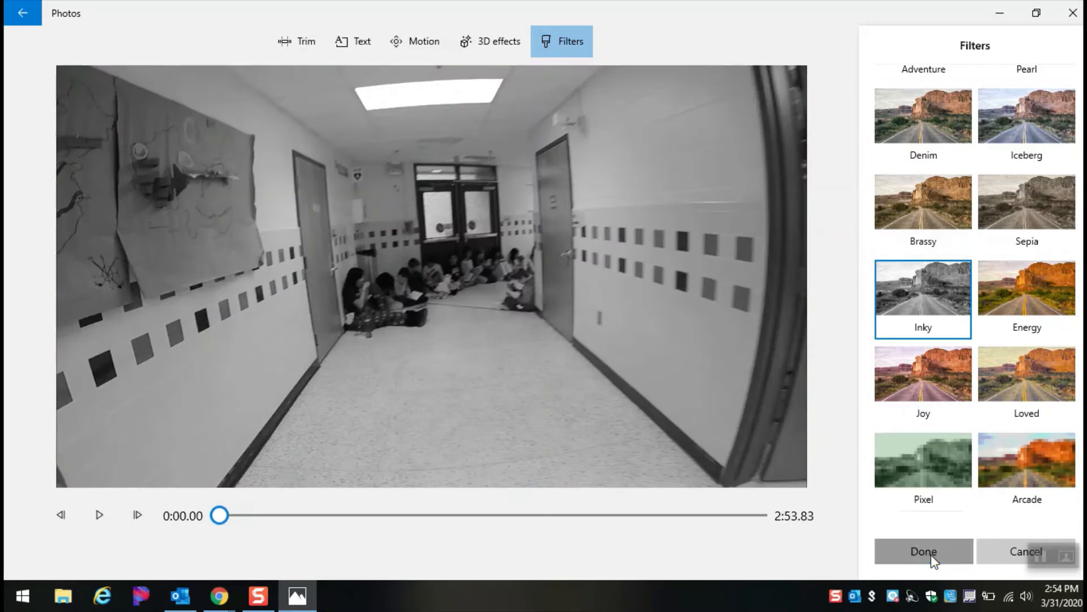
Step: Try slower and faster playback for the hallway clip and set its speed to 1.5x
left_click(844, 398)
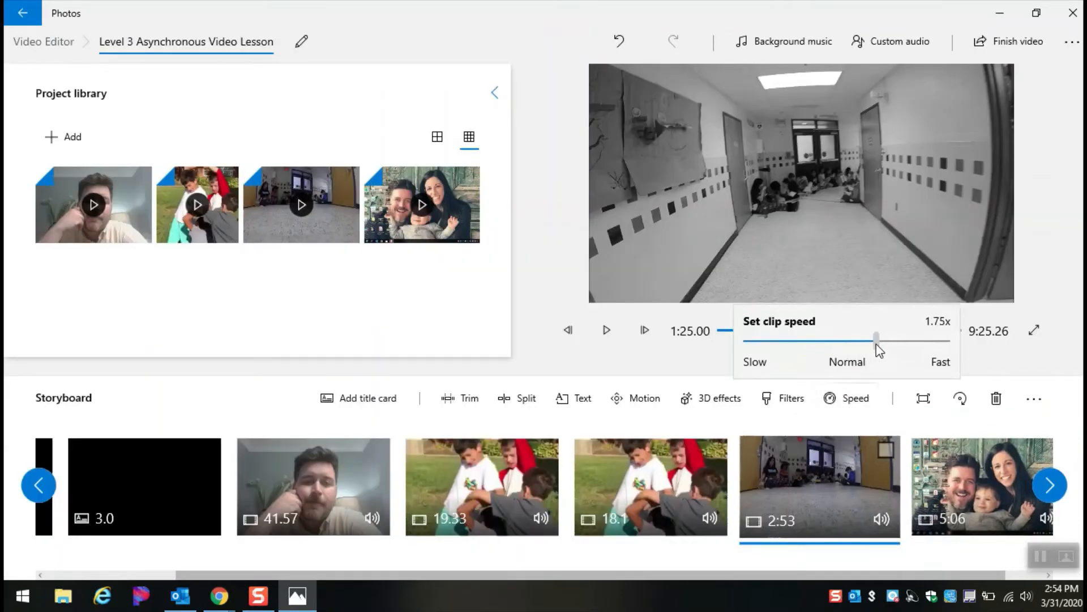
left_click_drag(875, 344, 871, 345)
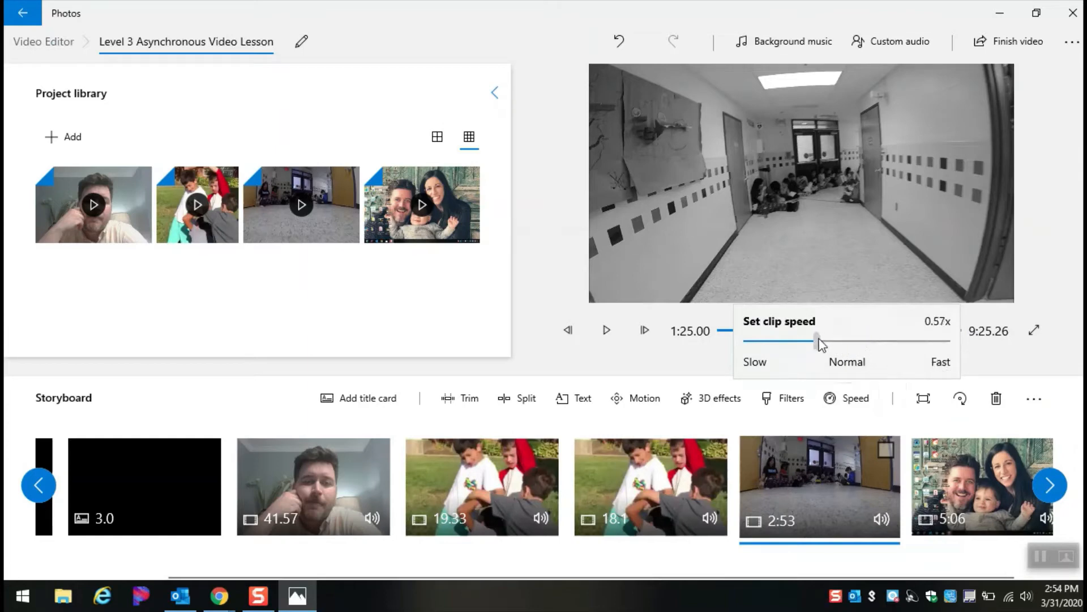
left_click_drag(824, 343, 880, 340)
double_click(783, 526)
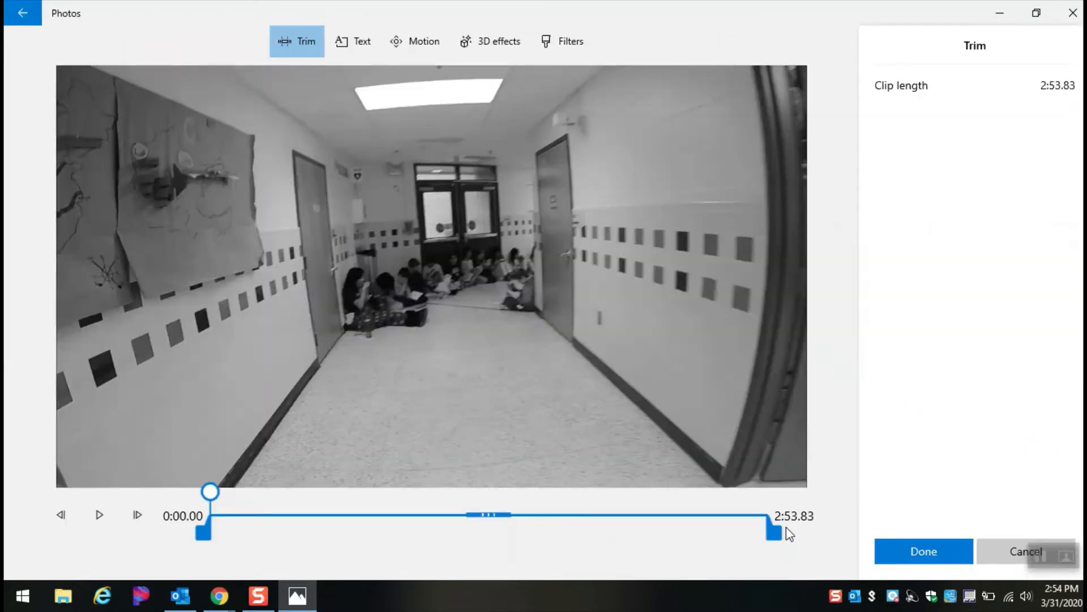
left_click(957, 552)
left_click(853, 399)
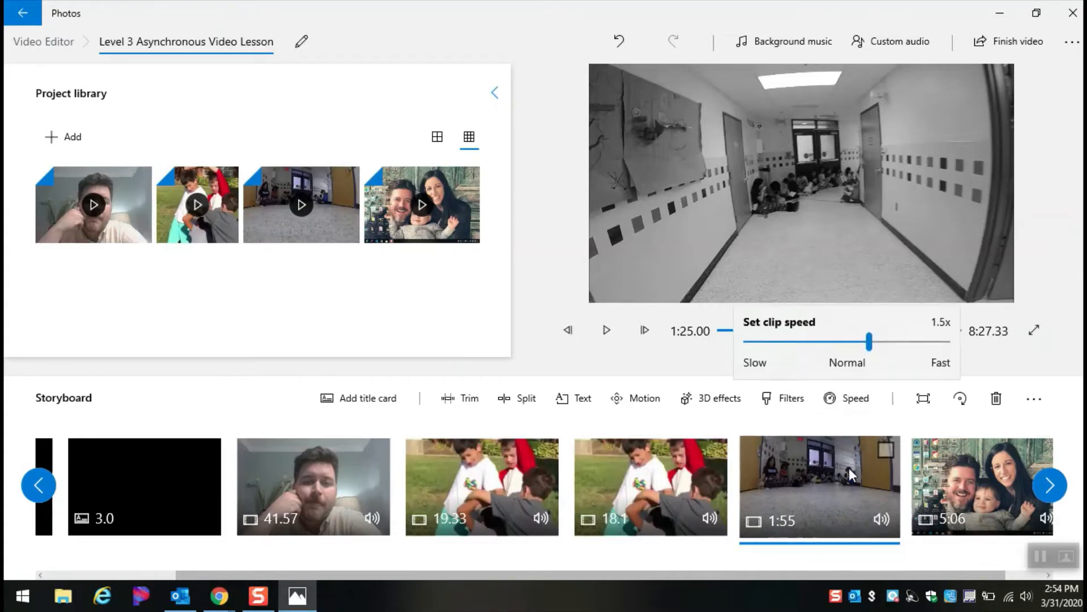
Step: Check the speed setting of the final screen-recording clip, leaving it as it is
left_click(928, 472)
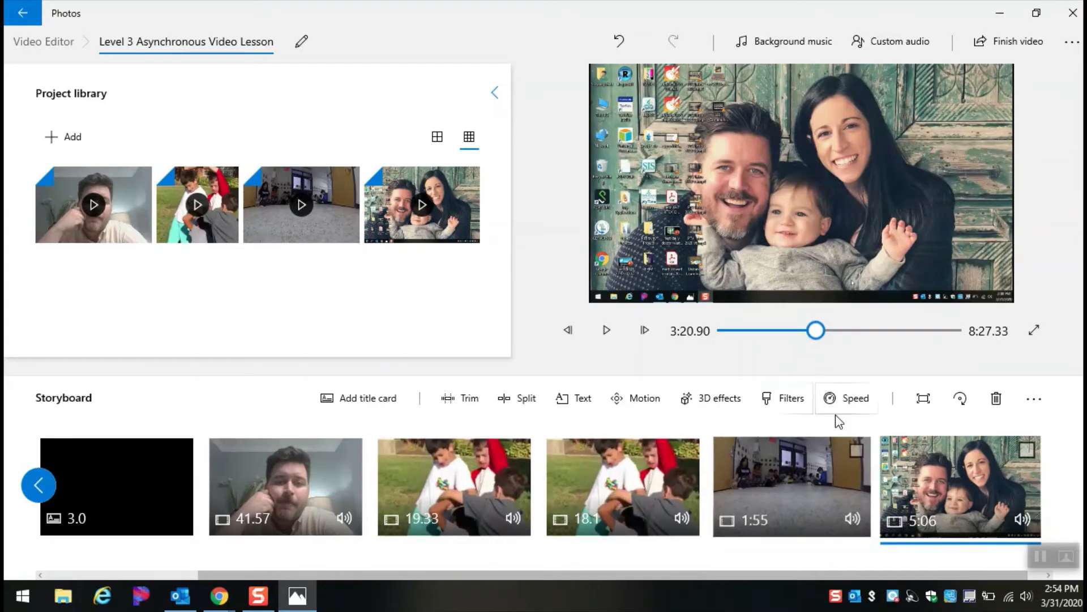
left_click(847, 396)
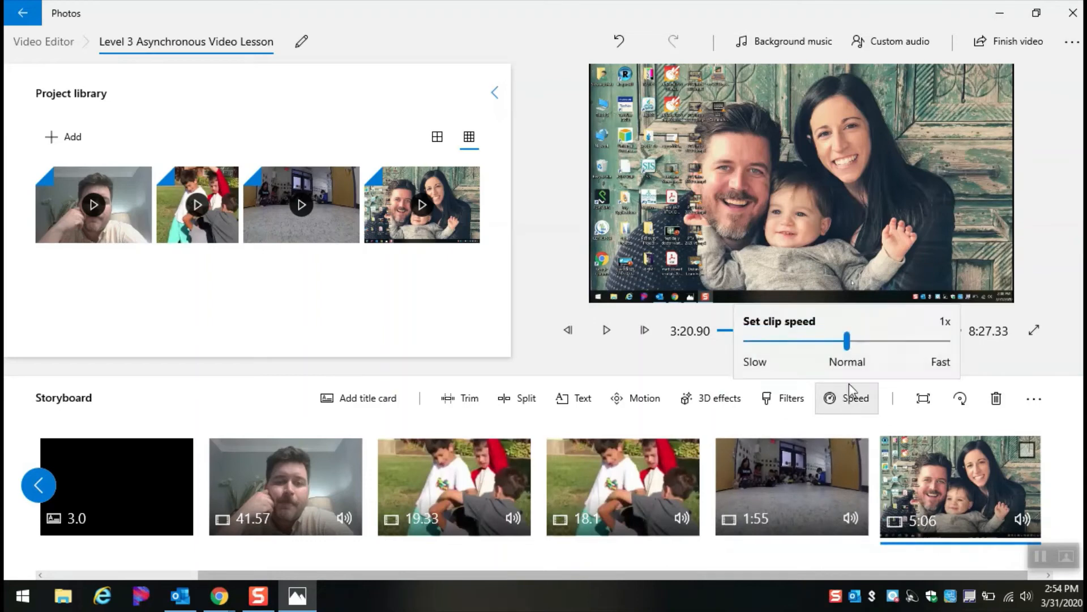
left_click(817, 478)
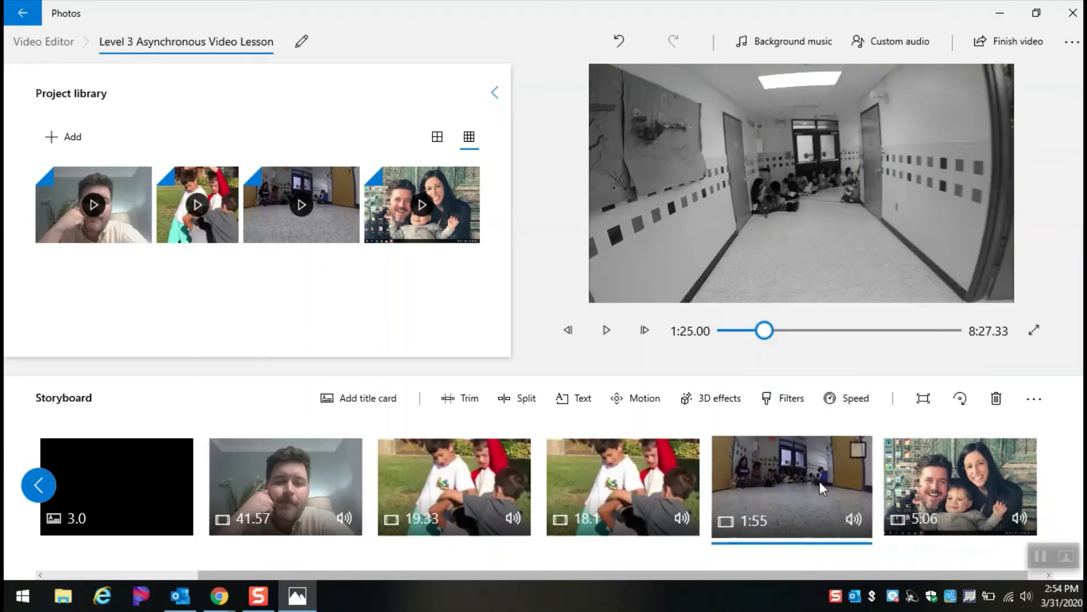
Step: Set the hallway clip's speed back to normal (1x), apply it and raise the speed to 1.5x again
left_click(838, 399)
left_click_drag(855, 346, 843, 348)
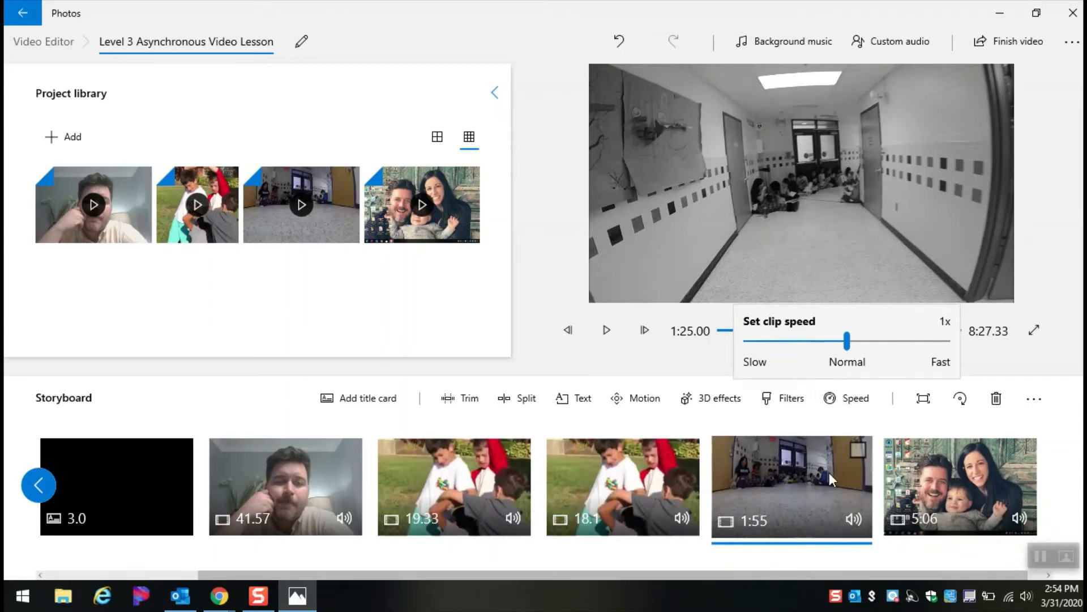
left_click(922, 488)
left_click(761, 533)
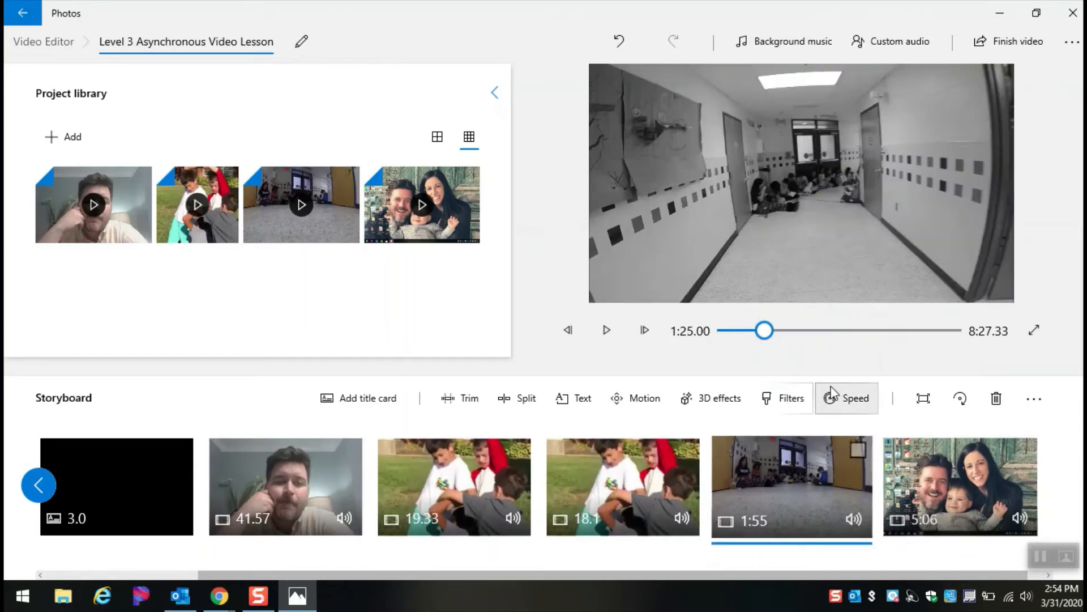
left_click(837, 398)
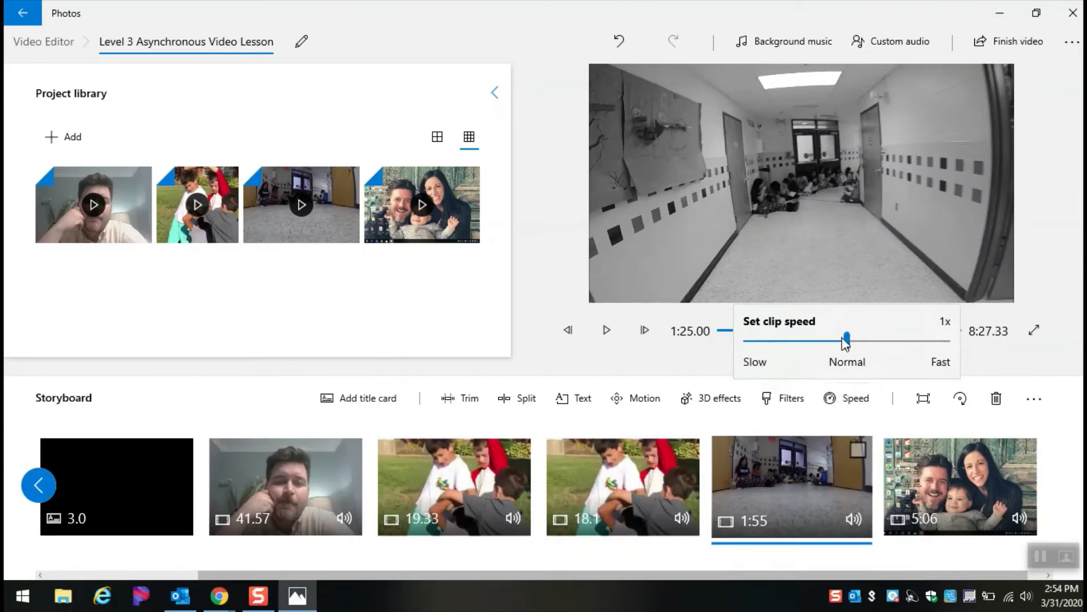
left_click(788, 501)
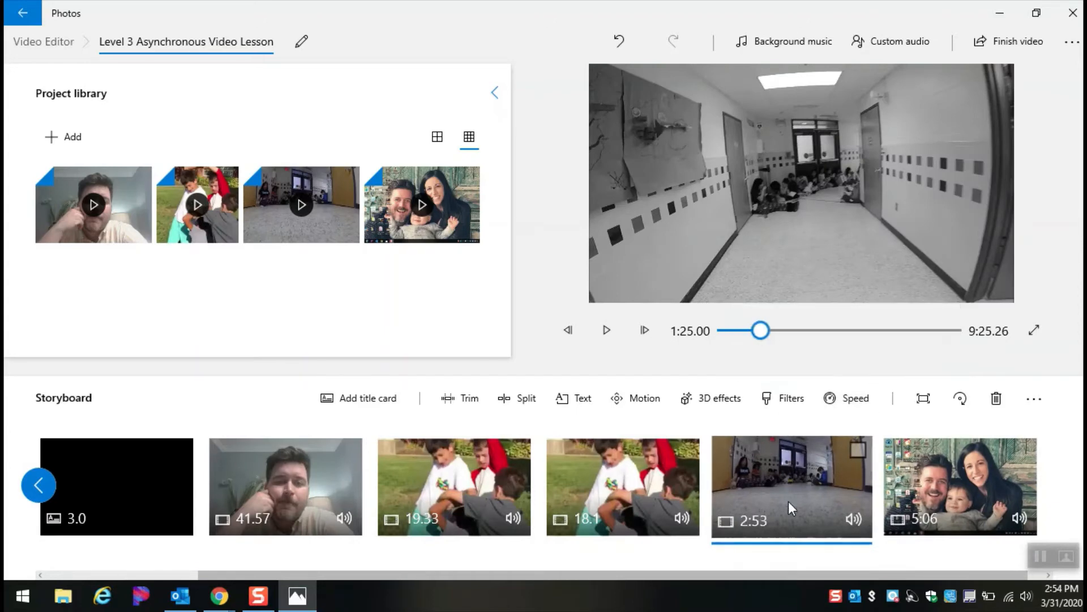
left_click(845, 398)
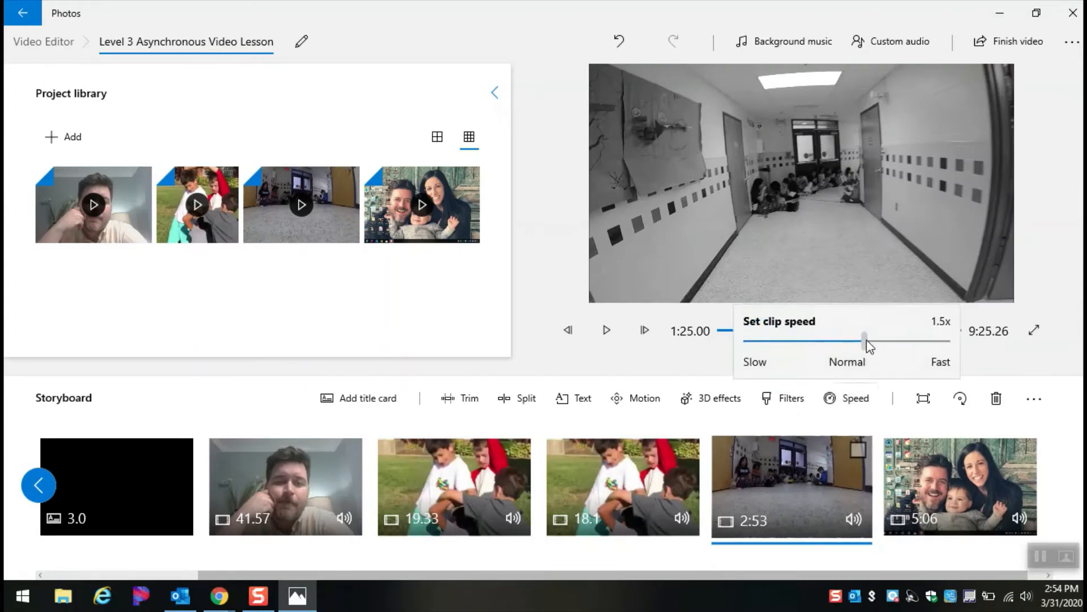
left_click(783, 465)
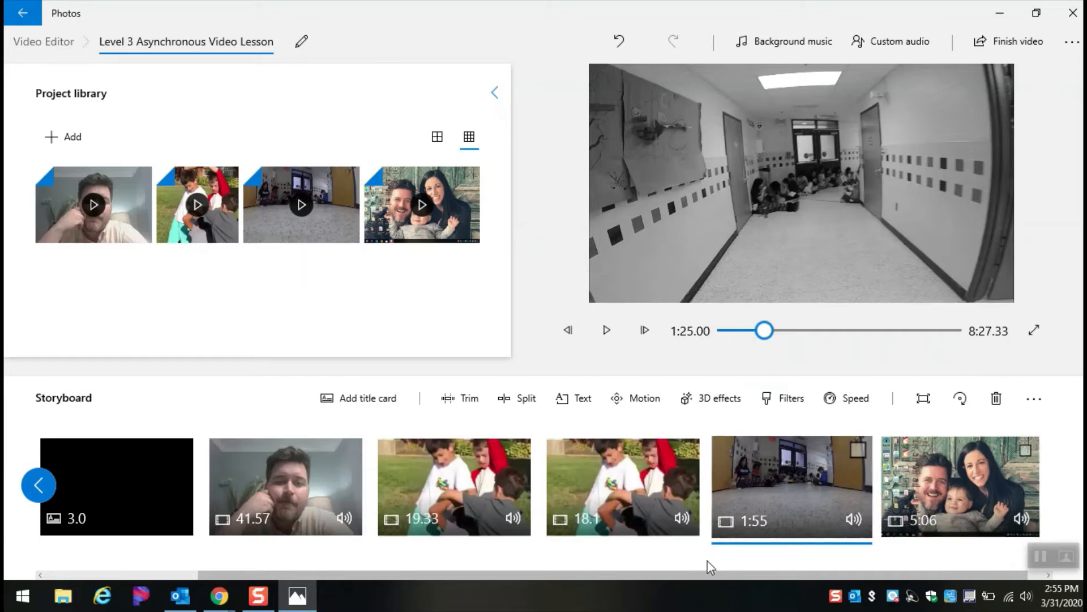
Step: Trim the hallway clip to the section from 0:34.43 to 1:48.86 and apply the trim
left_click(453, 397)
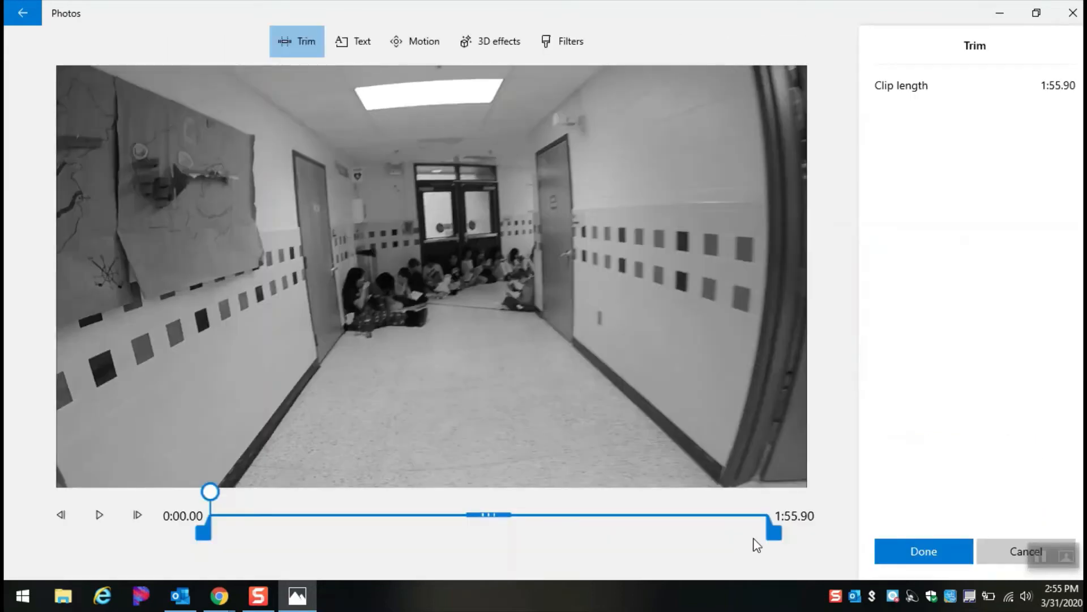
left_click_drag(771, 533, 502, 548)
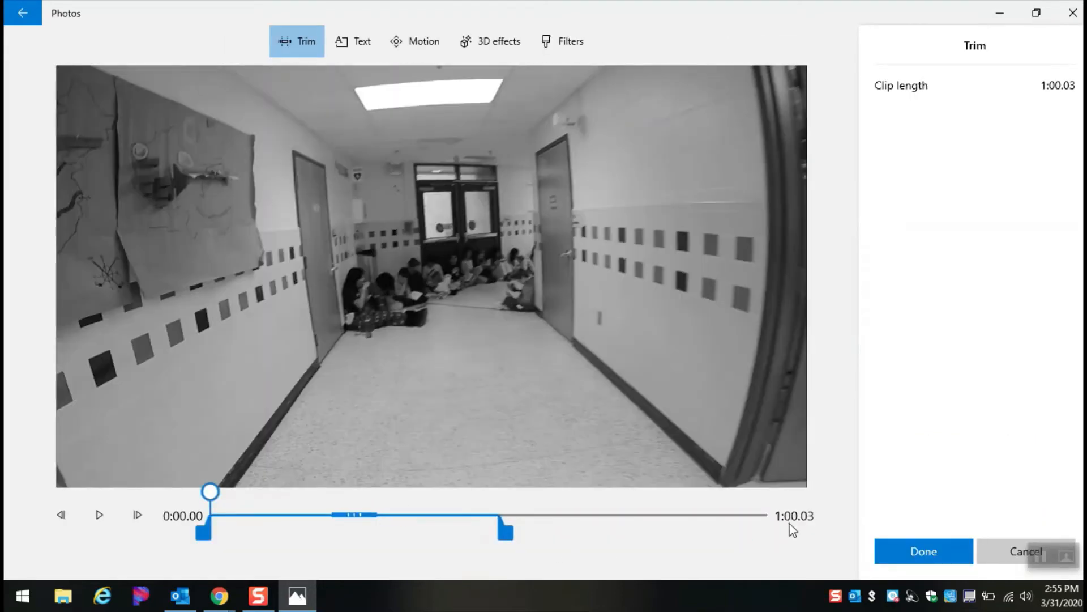
left_click_drag(340, 524, 557, 521)
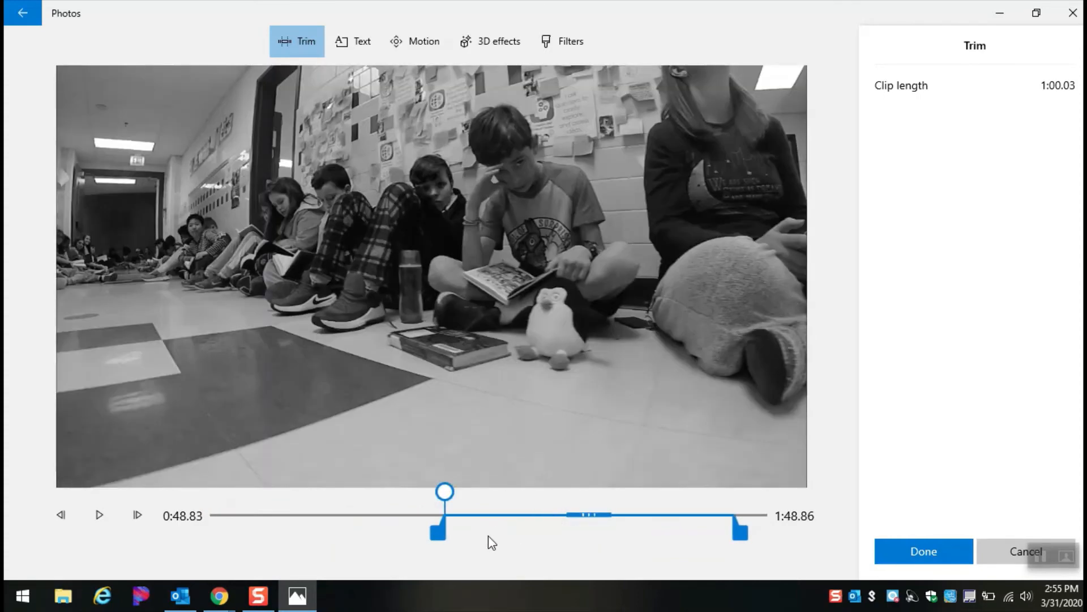
left_click_drag(448, 532, 394, 535)
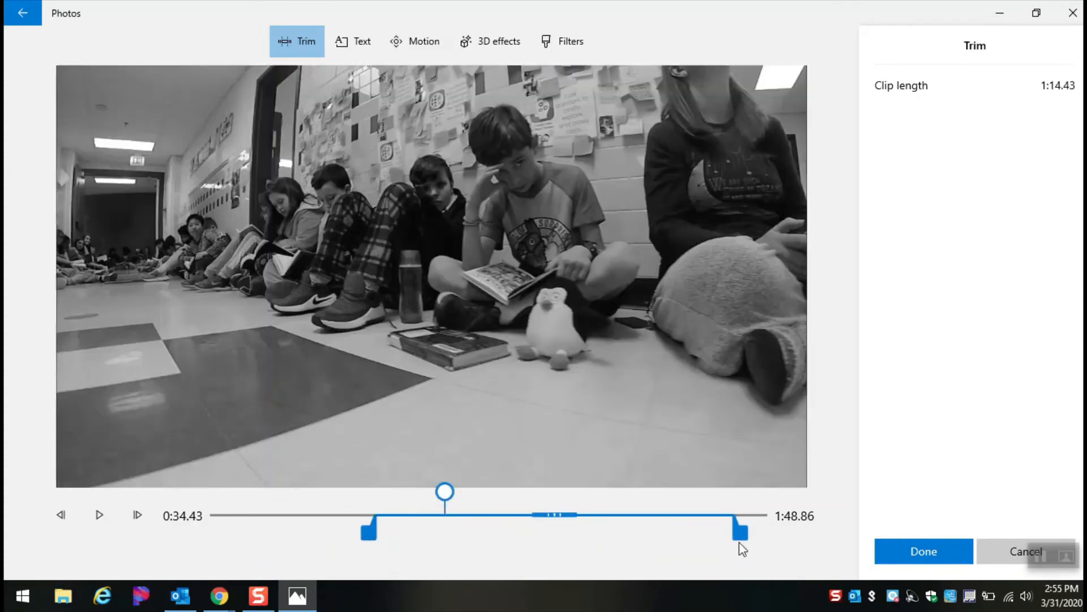
left_click(922, 555)
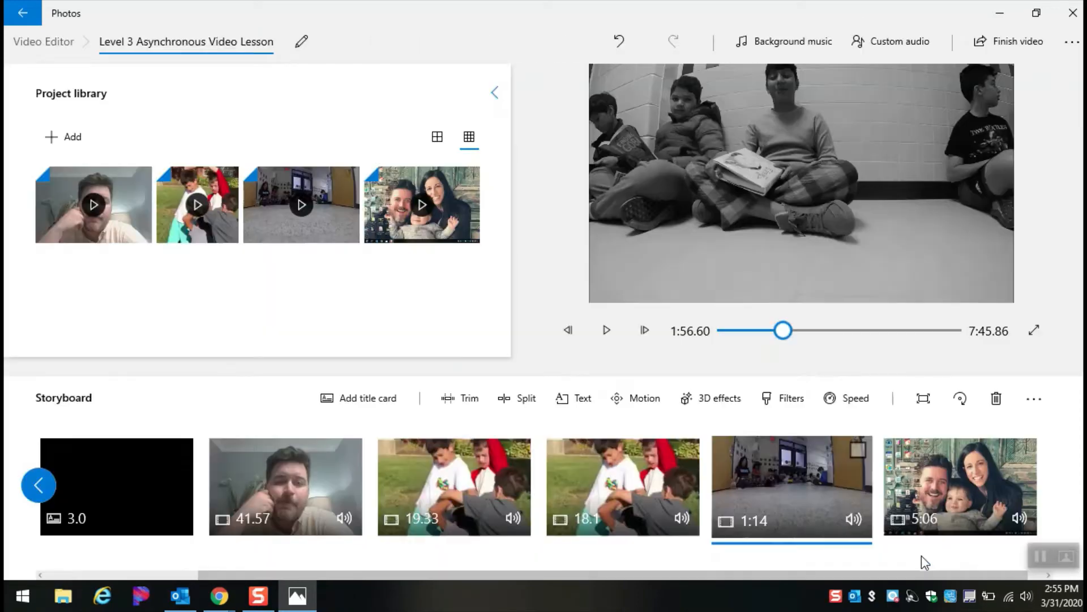
Step: Check the motion effects offered for the final screen-recording clip, keeping None
left_click(923, 498)
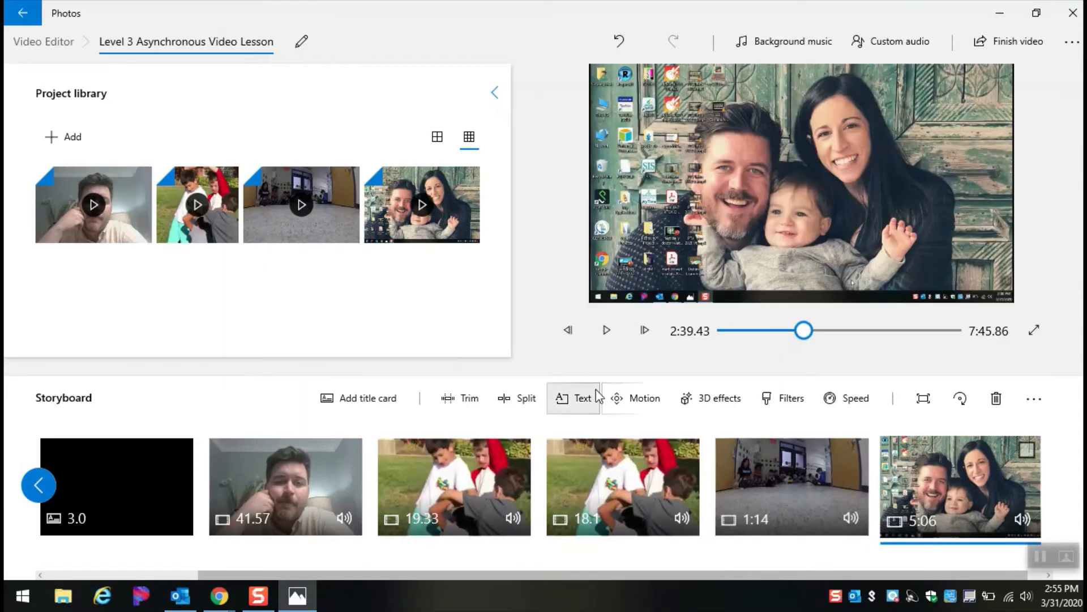
left_click(618, 400)
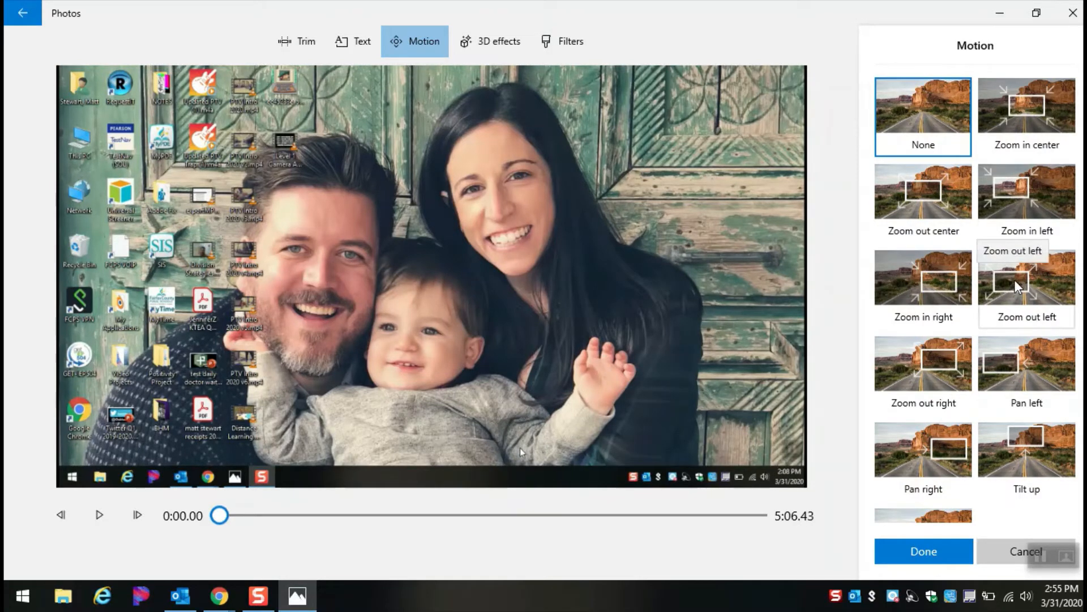
left_click(942, 557)
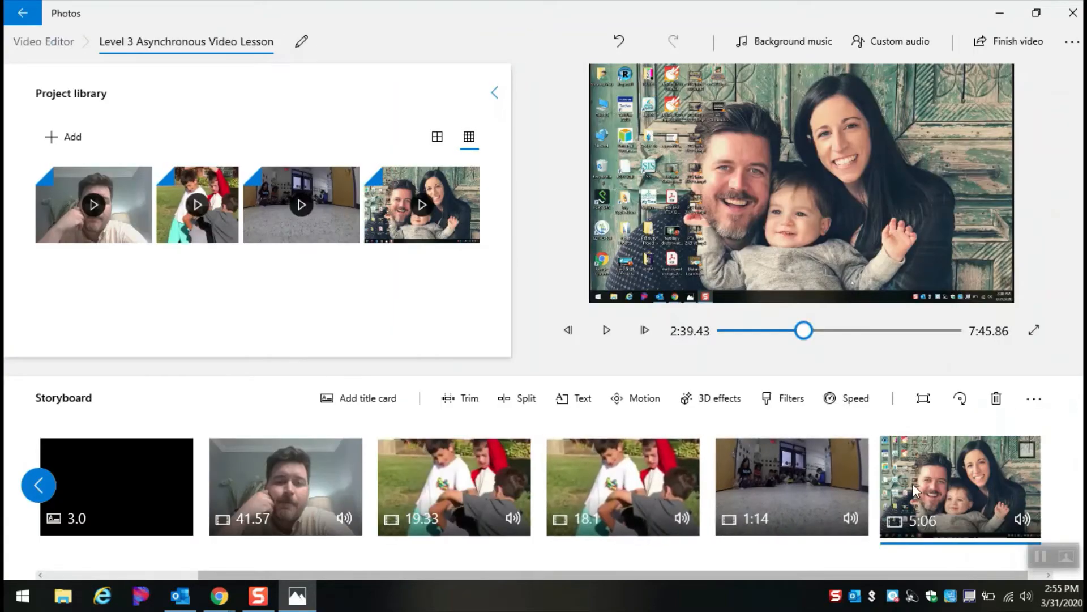
Step: Trim the final screen-recording clip to end at 0:17.53 and apply the trim
left_click(460, 398)
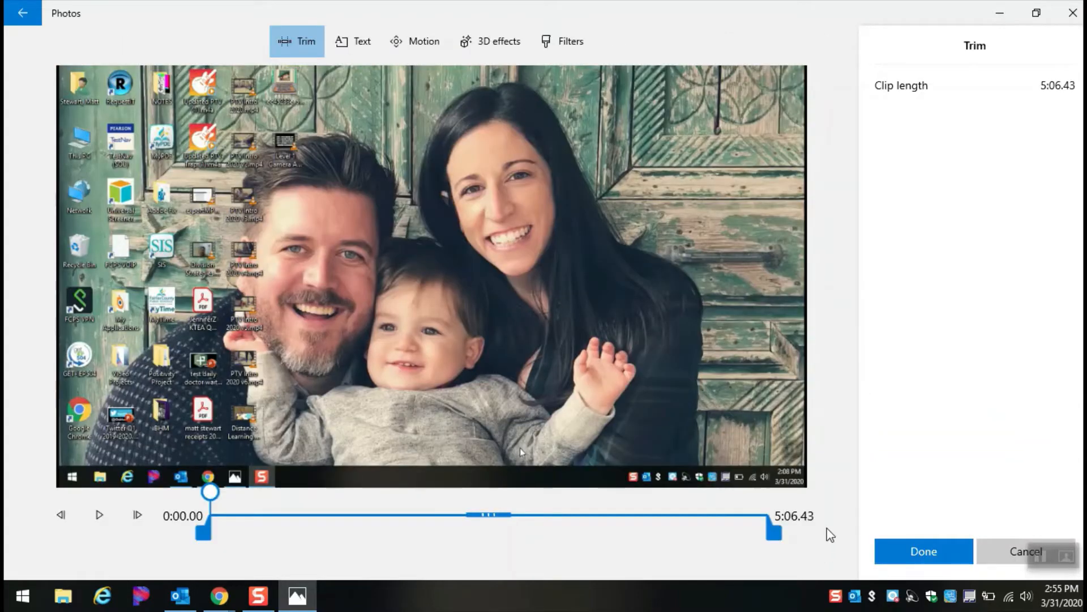
left_click_drag(773, 534, 245, 534)
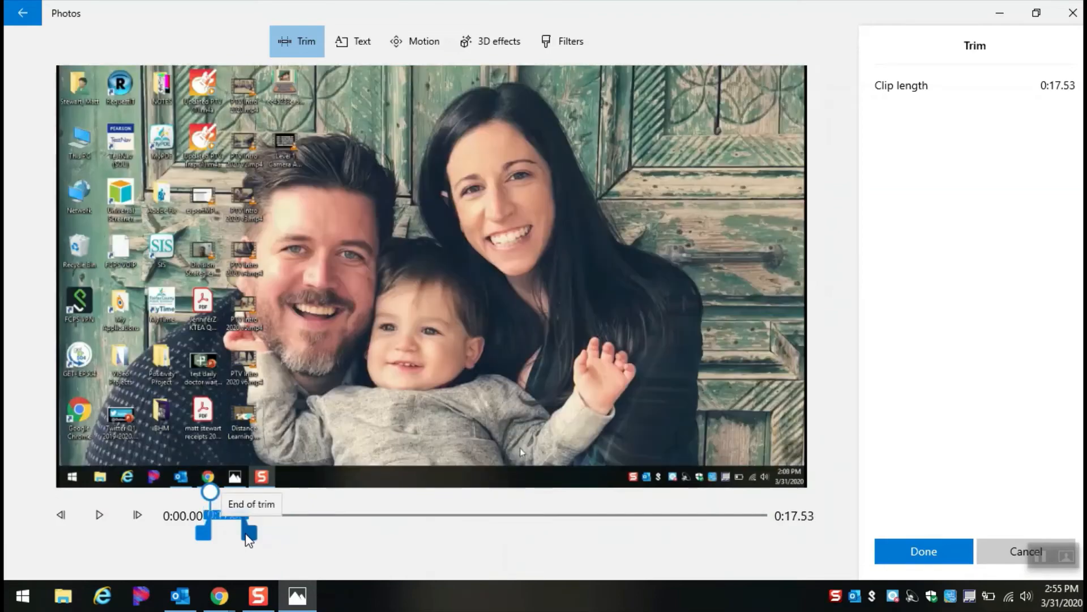
left_click(923, 550)
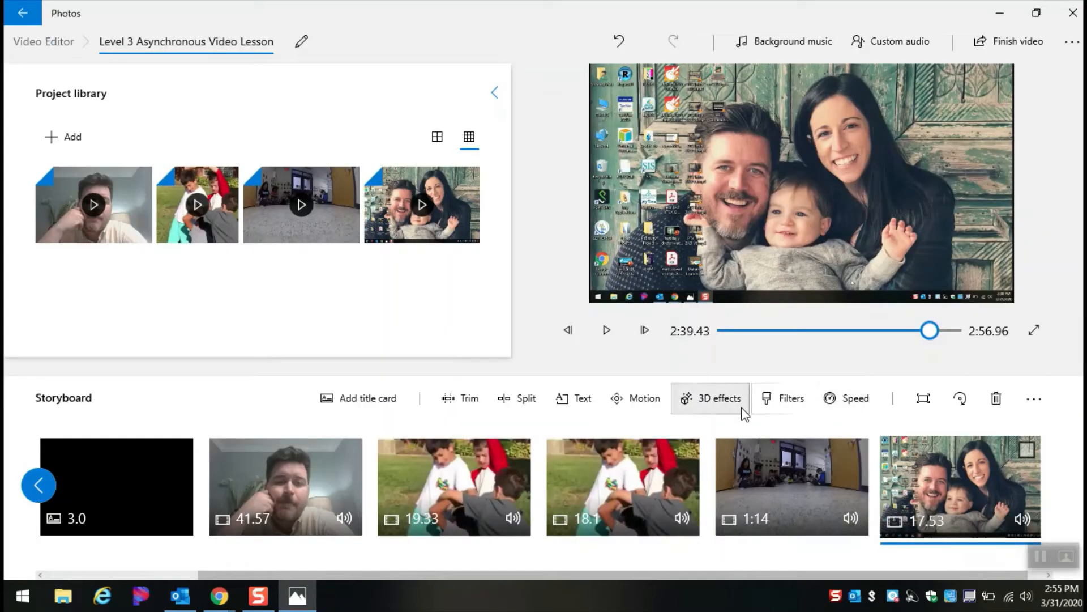
Step: Try the Zoom out center and Zoom in left motions on the final screen-recording clip and apply Pan left
left_click(634, 399)
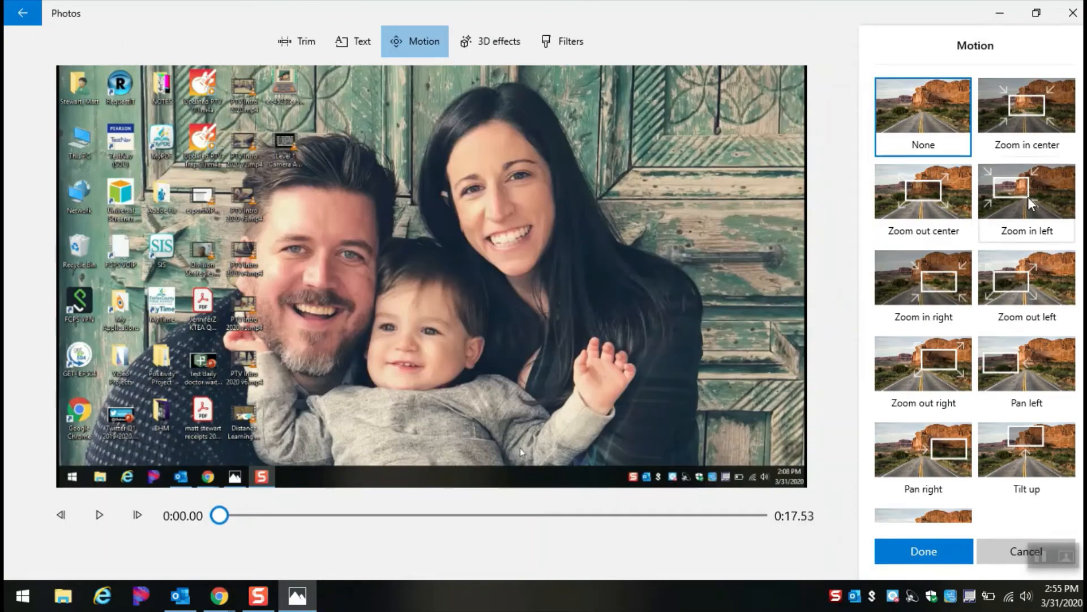
left_click(917, 203)
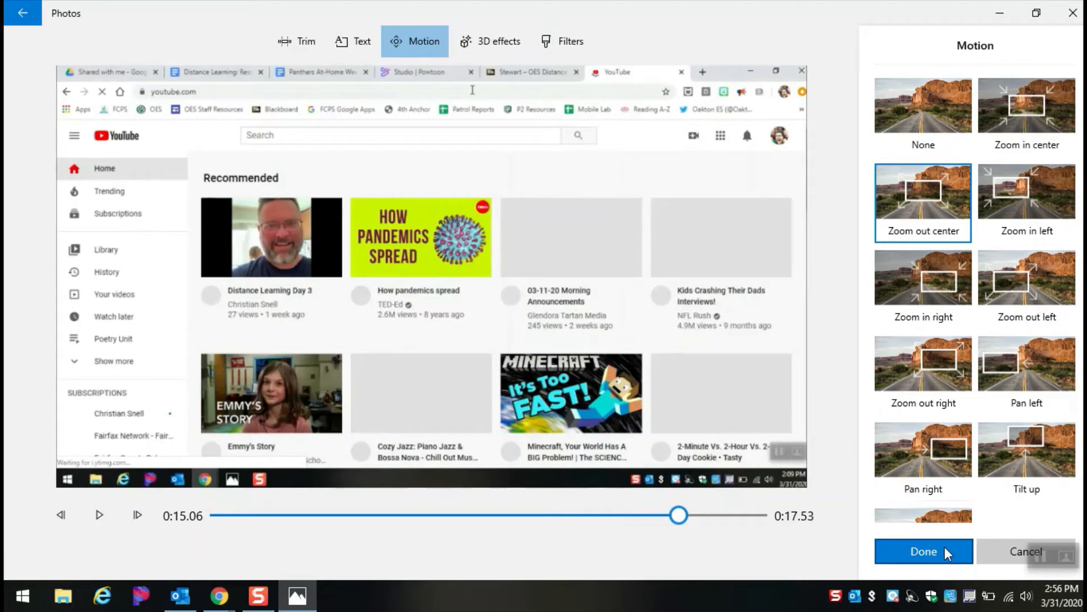
left_click(1050, 201)
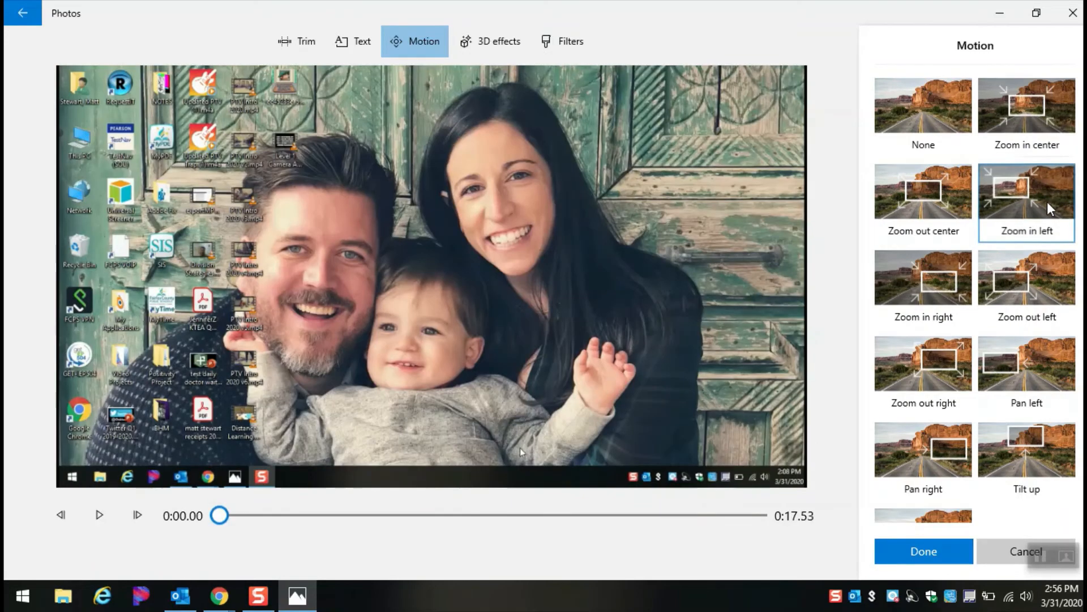
left_click(1041, 379)
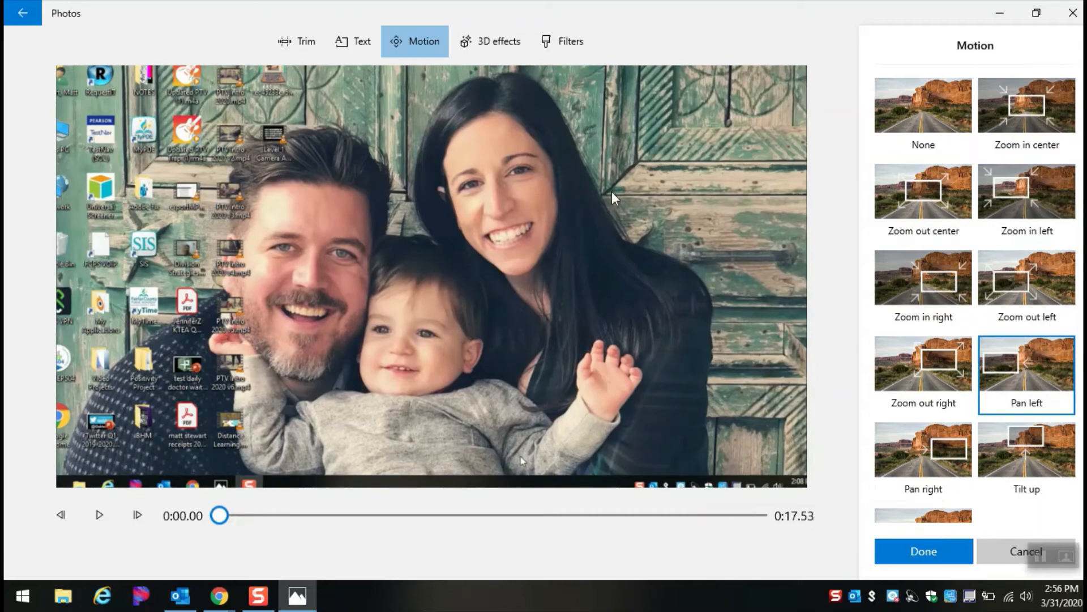
left_click(892, 551)
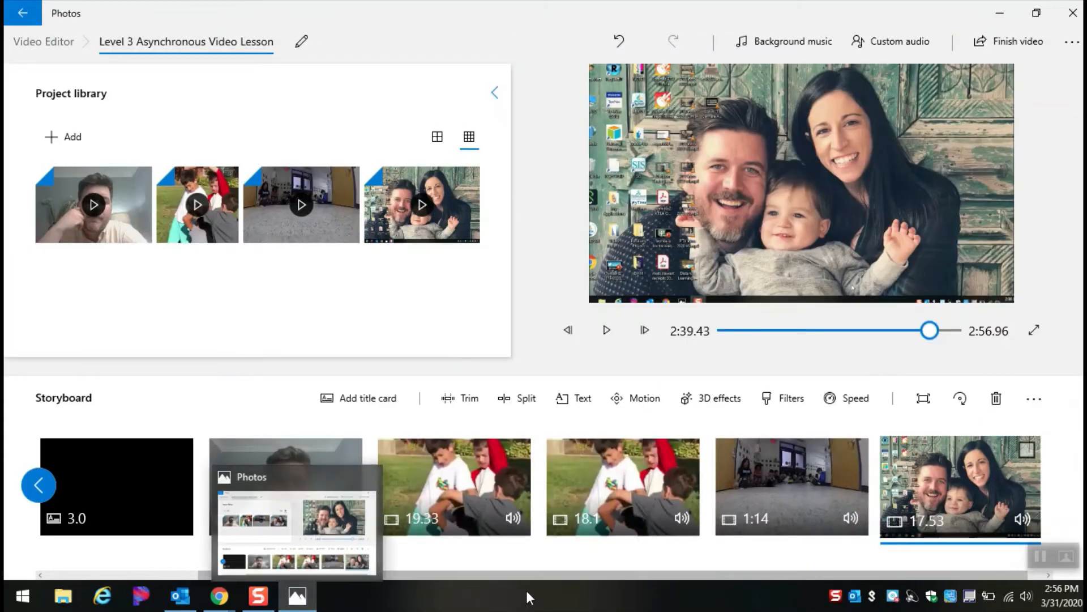
Step: Add the Confetti fountain 3D effect to the final screen-recording clip and enlarge it upward over the picture
left_click(712, 410)
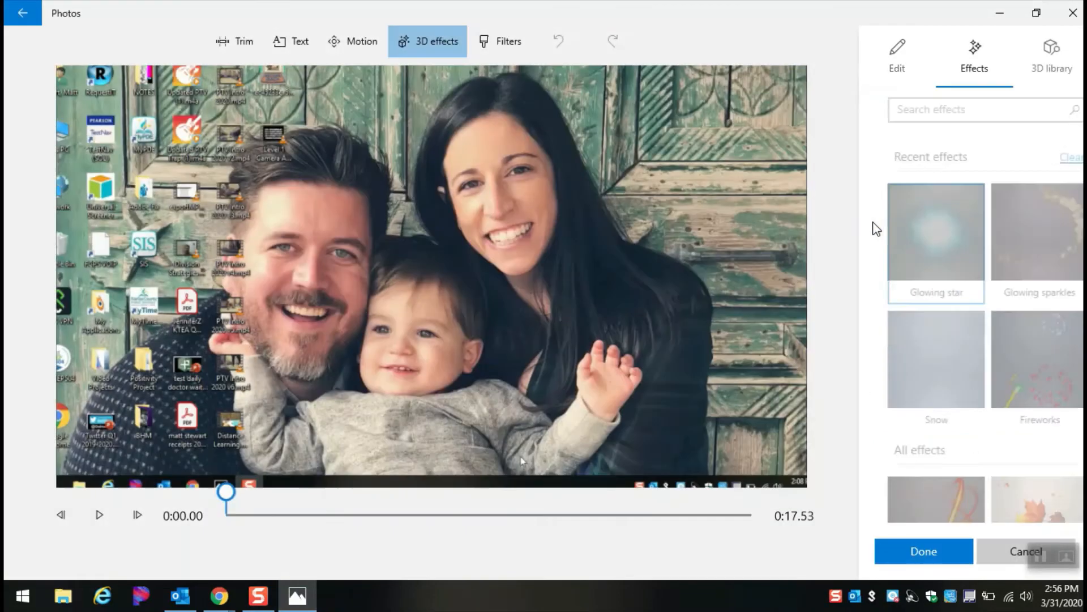
scroll(983, 271, "down", 5)
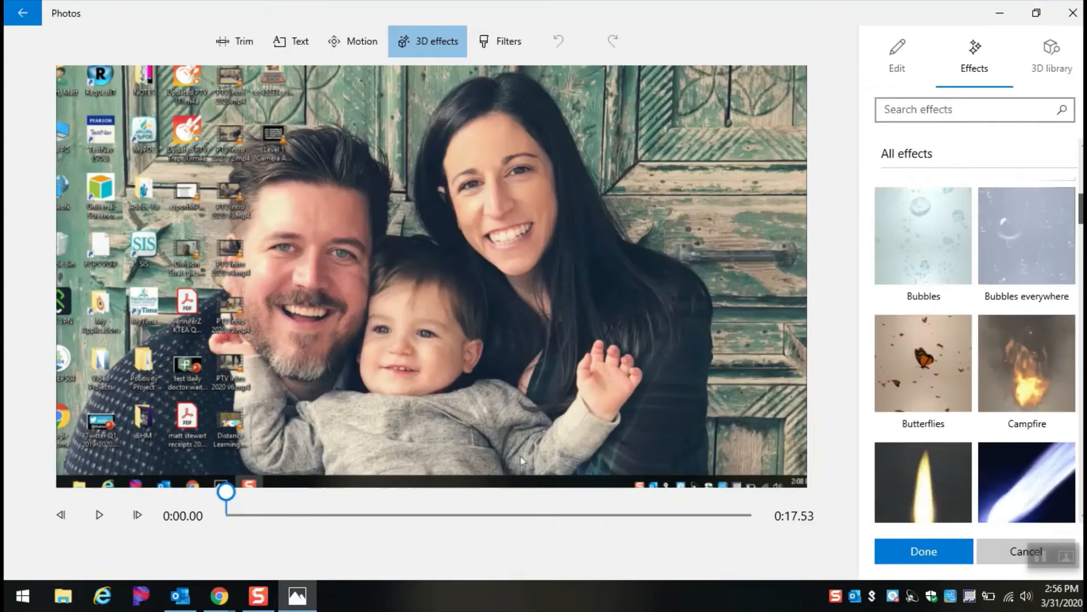
scroll(1032, 211, "down", 4)
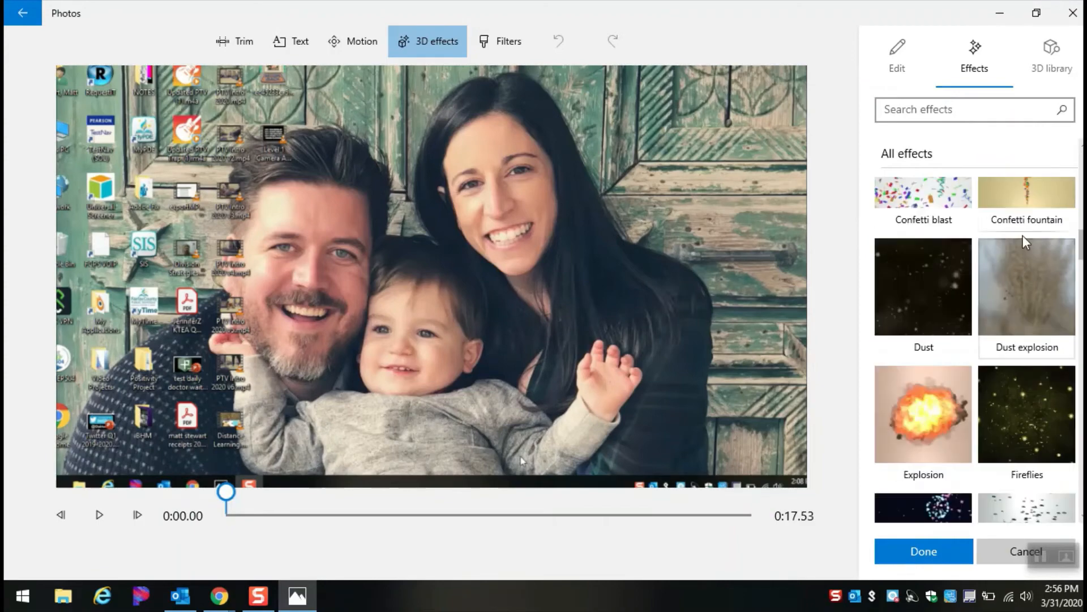
left_click(1032, 211)
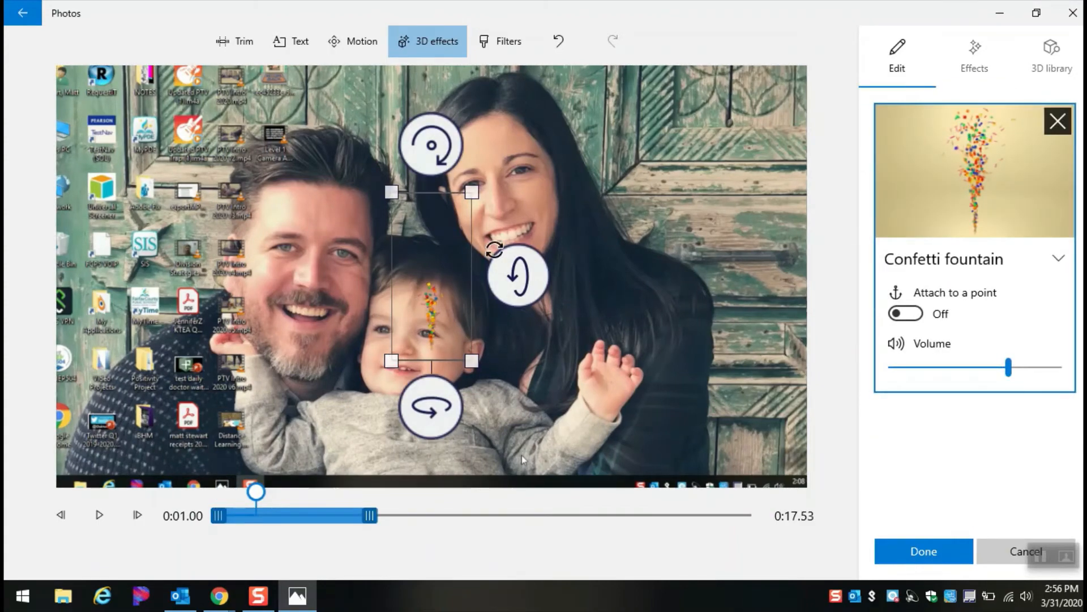
left_click_drag(472, 193, 521, 74)
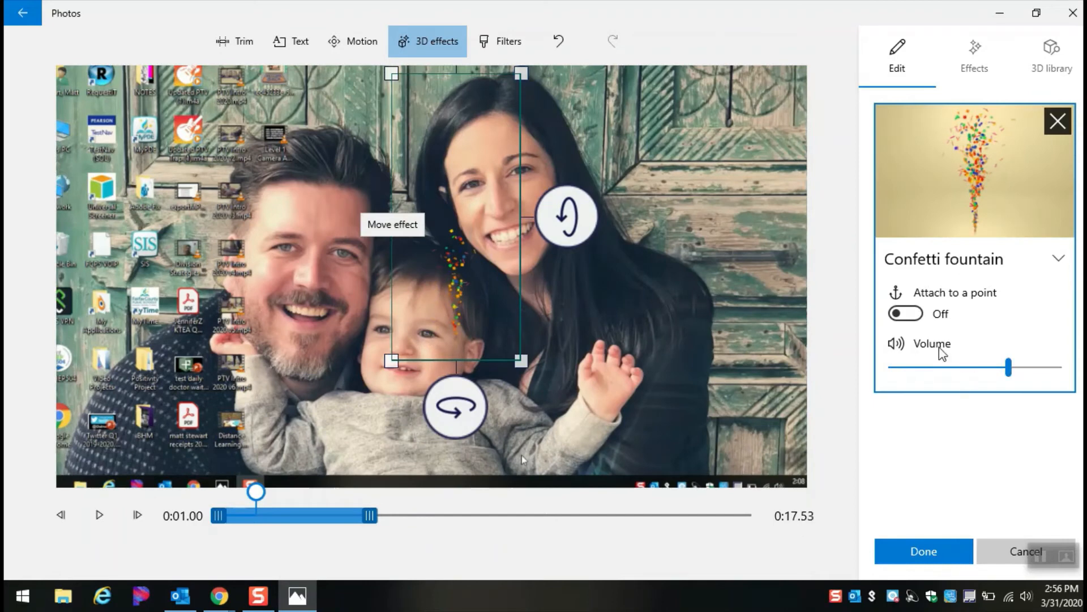
Step: Preview the confetti effect from the clip's start, remove it and close the 3D effects editing
left_click_drag(266, 517, 227, 494)
left_click(98, 514)
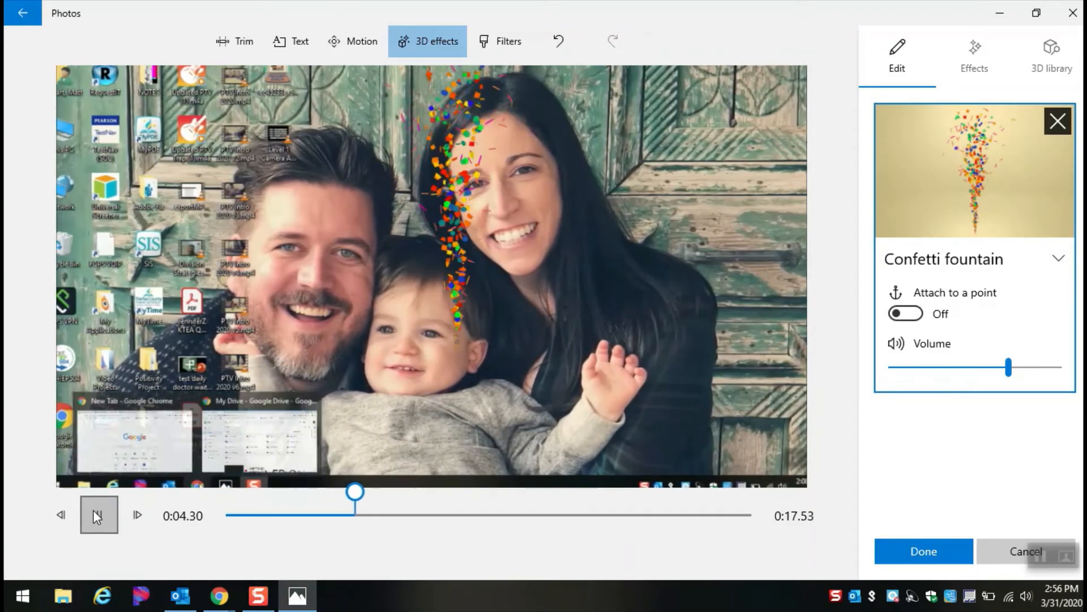
left_click(97, 515)
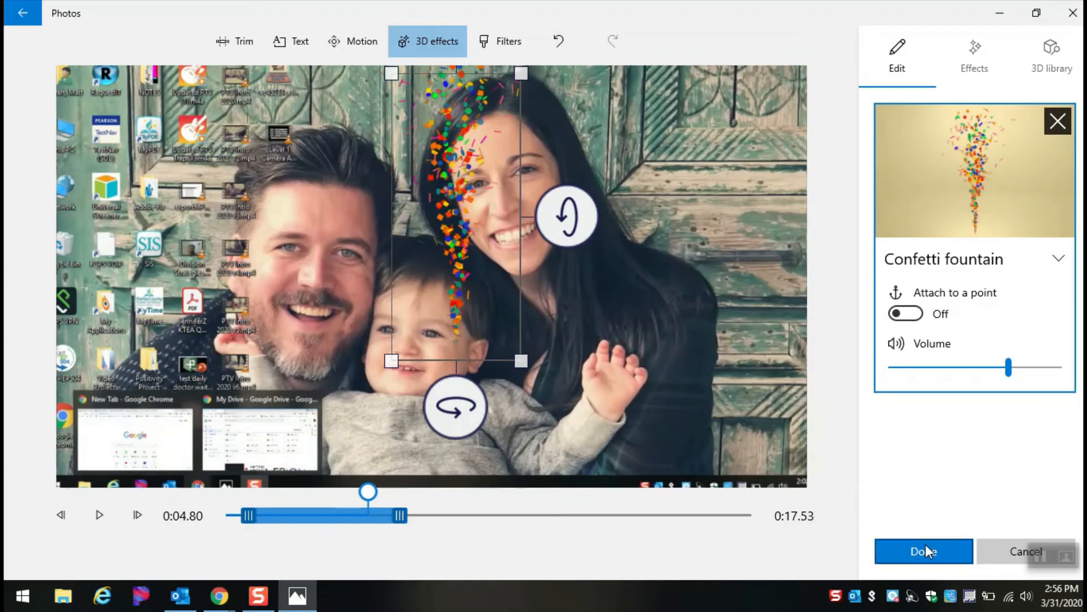
left_click(1058, 120)
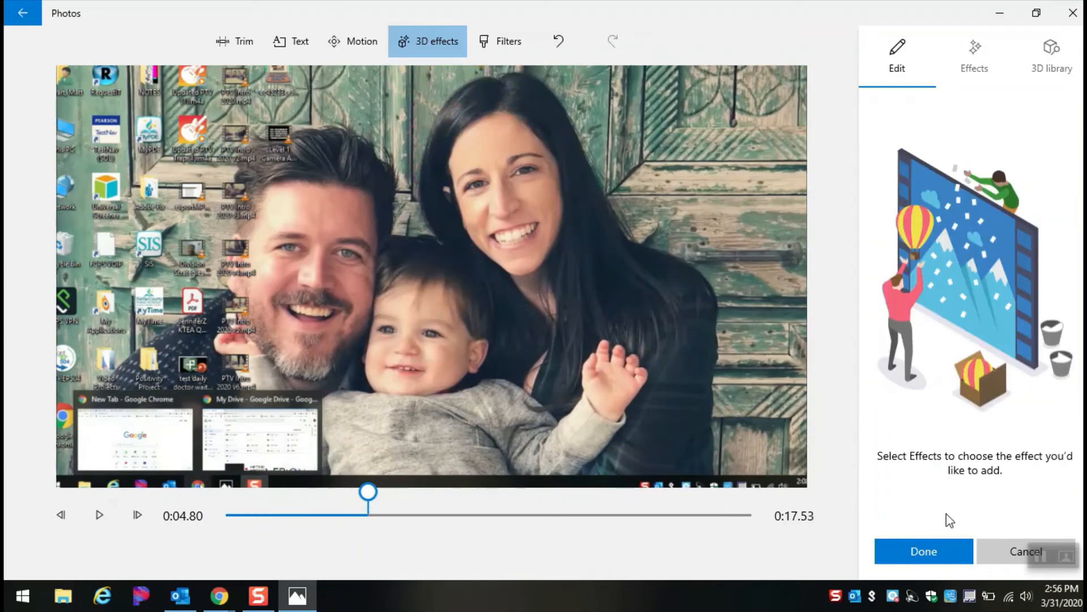
left_click(923, 553)
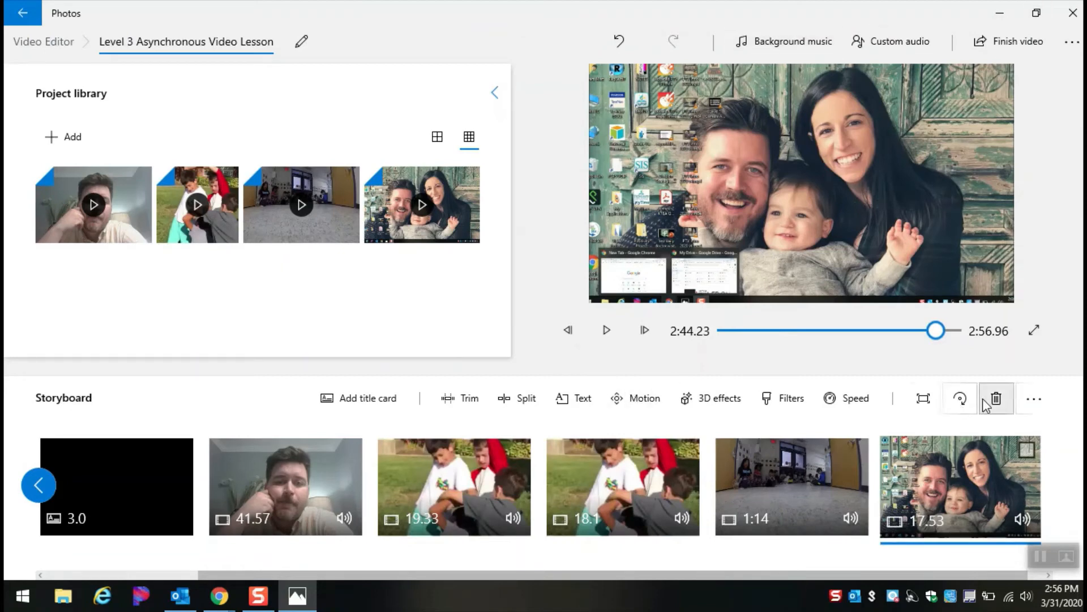
Step: Browse the background music tracks and listen to a sample of Sprinkles
left_click(804, 53)
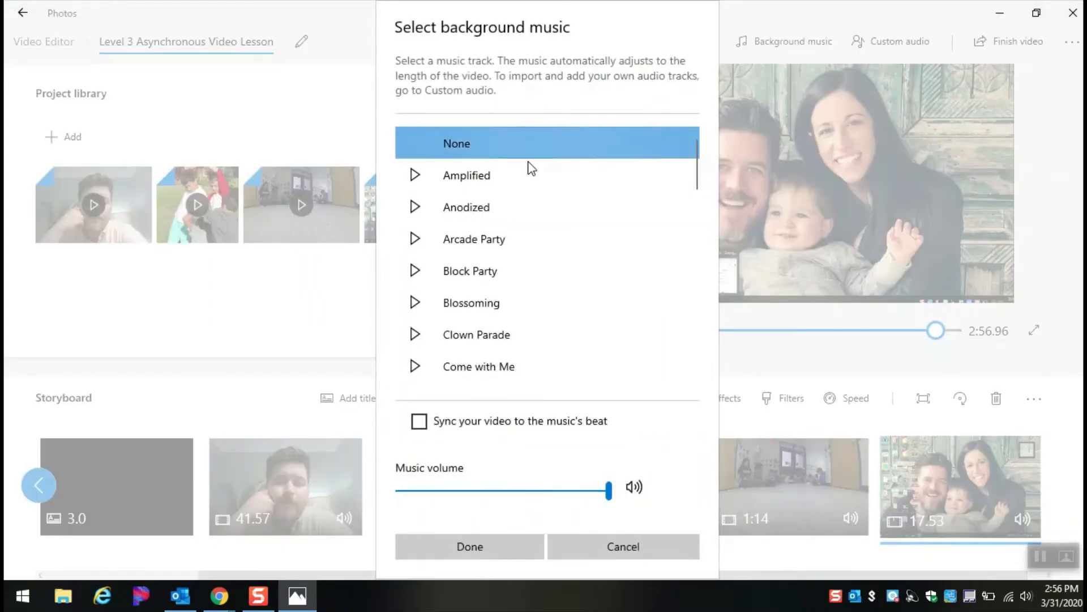
left_click_drag(690, 178, 688, 365)
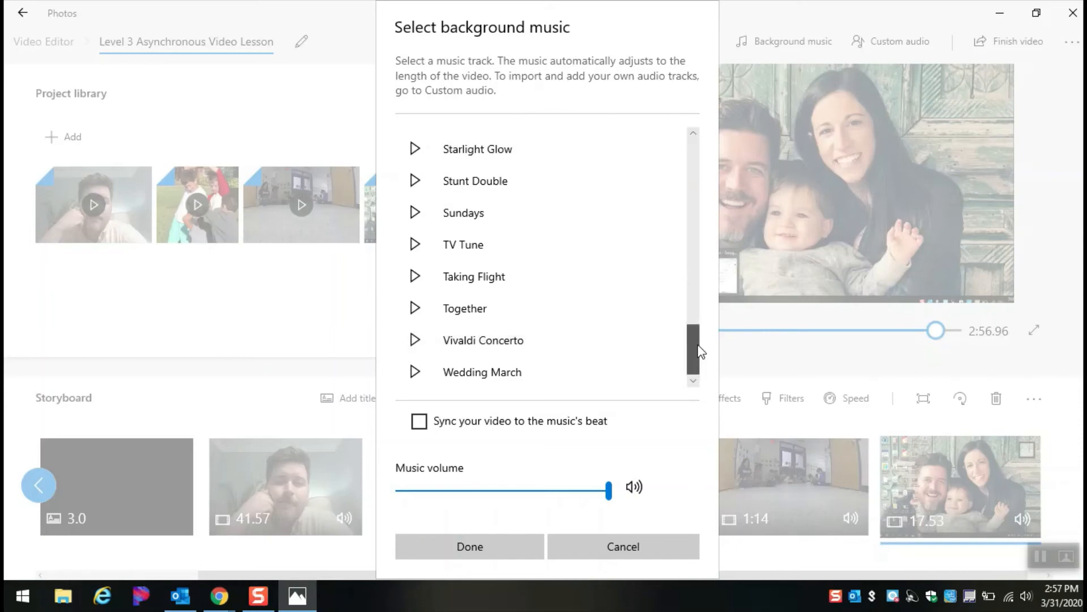
left_click_drag(698, 352, 692, 332)
left_click(423, 209)
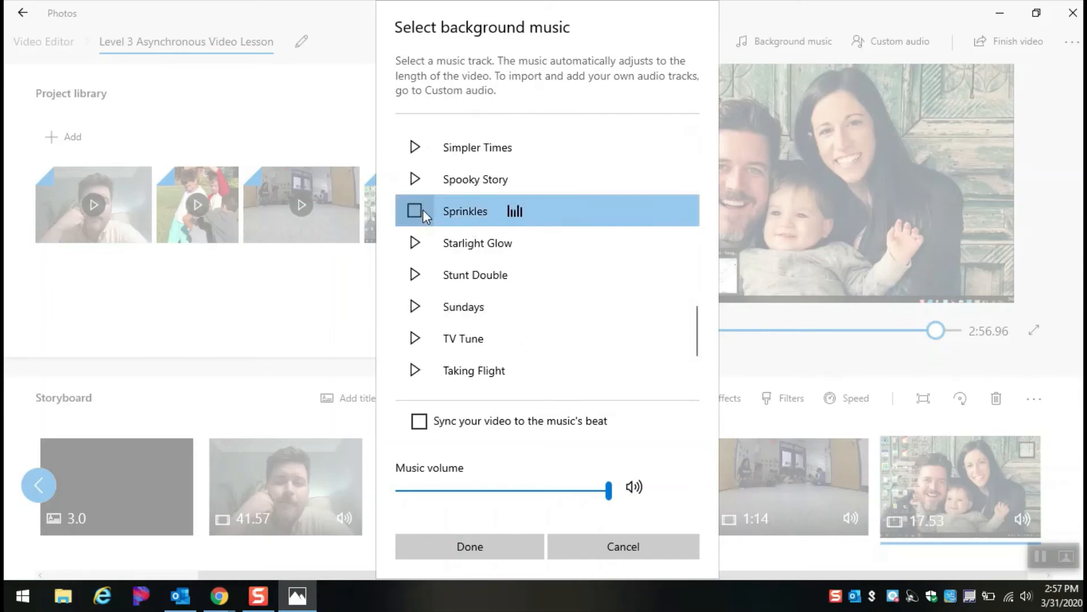
left_click(423, 209)
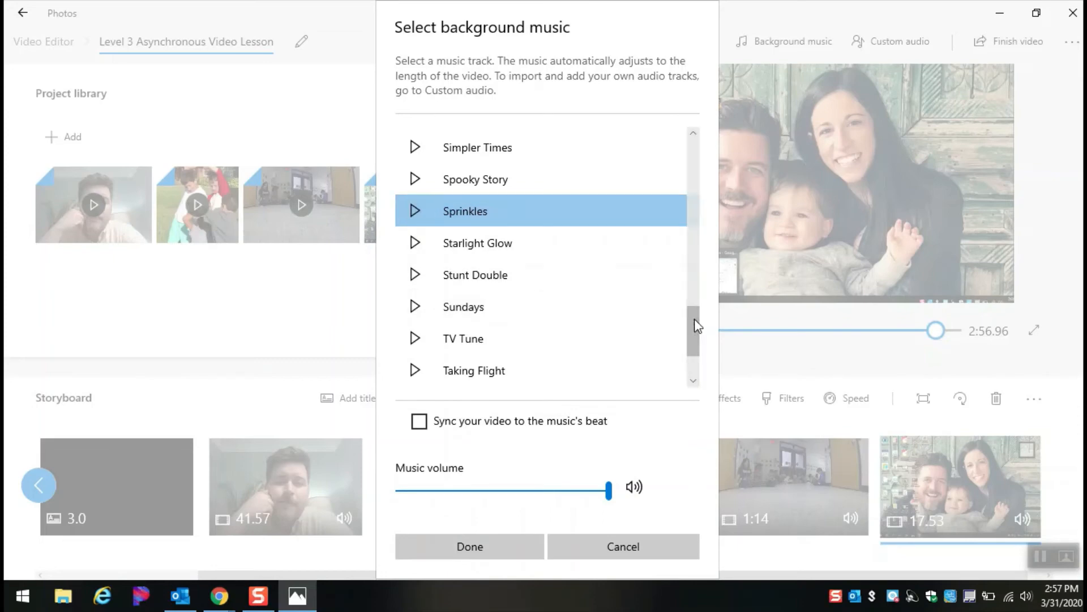
Step: Sample the On Hold track, lower the music volume to about a third and apply it as background music
left_click_drag(694, 320, 700, 242)
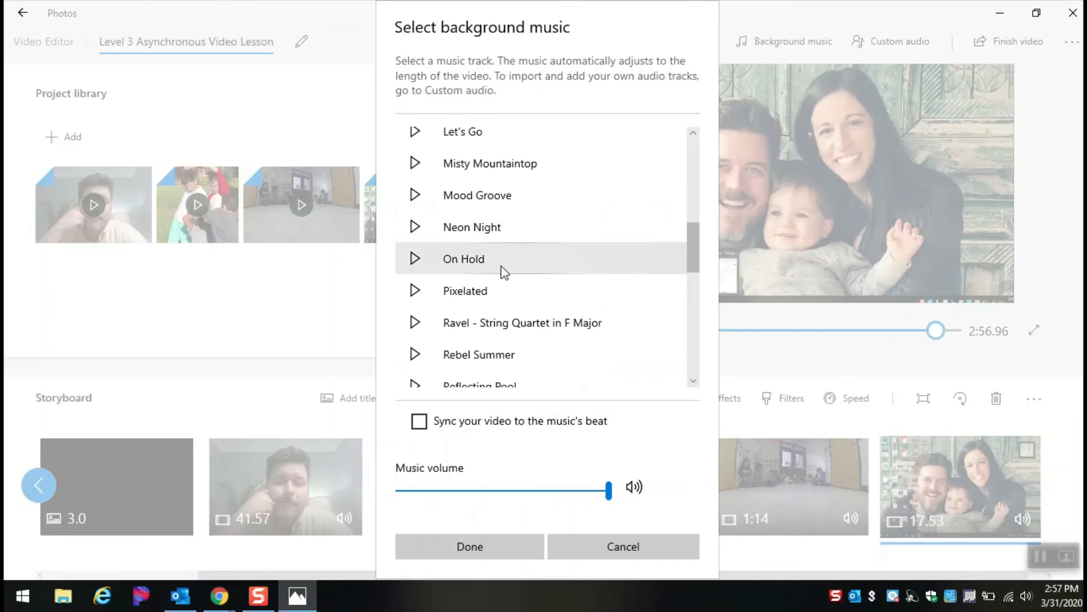
left_click(414, 260)
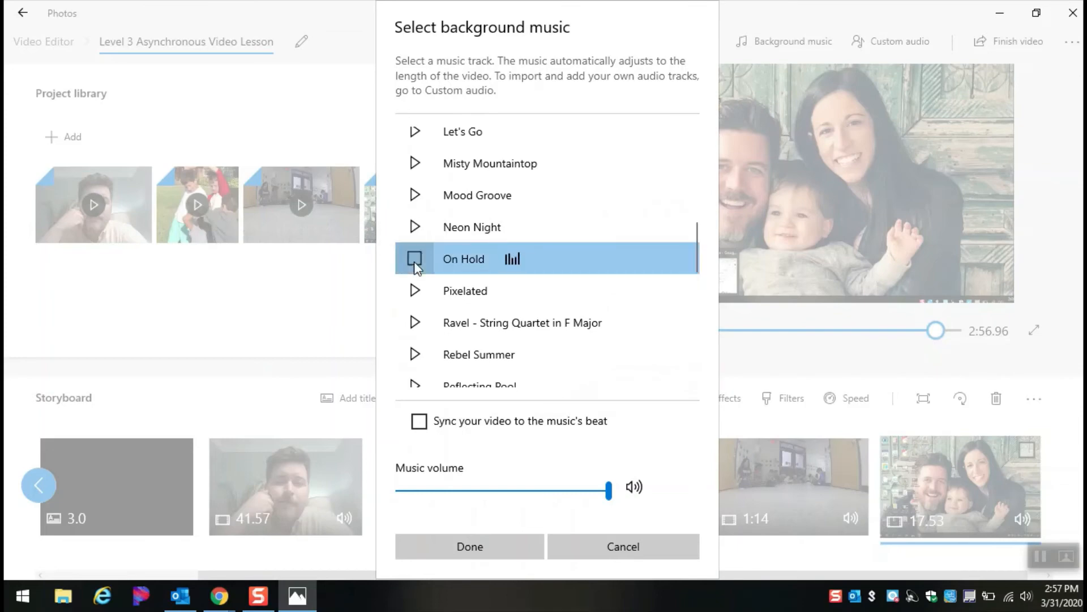
left_click(414, 260)
left_click_drag(607, 490, 462, 506)
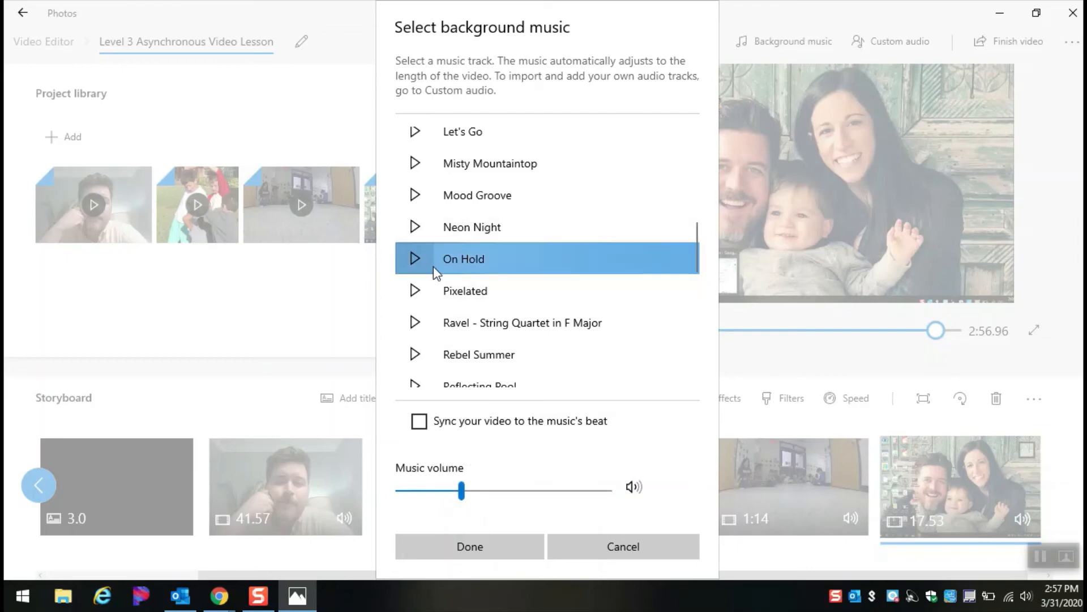
left_click(415, 259)
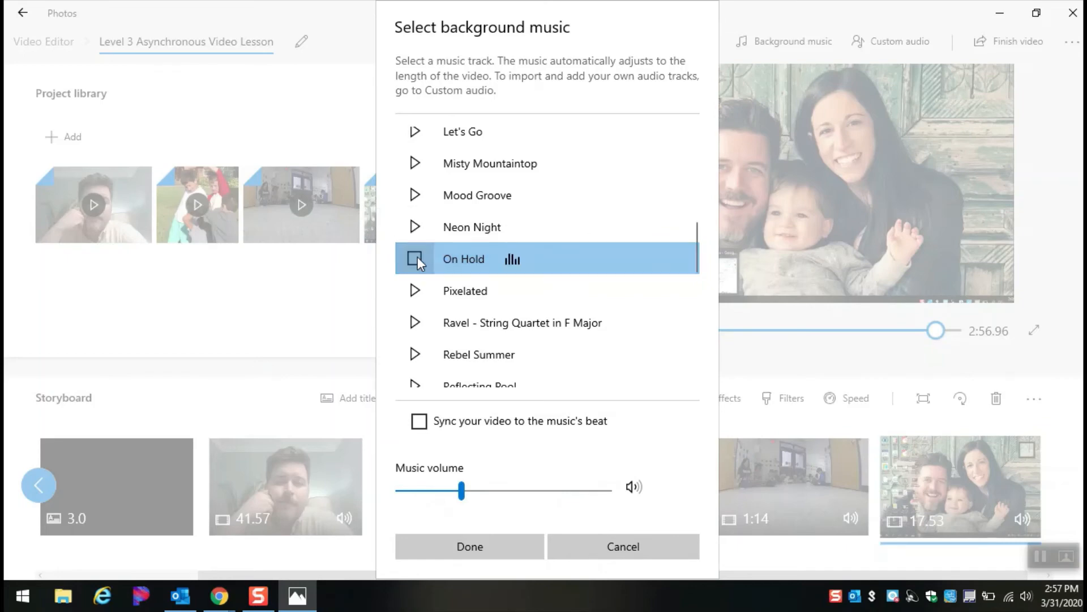
left_click(417, 256)
left_click(462, 550)
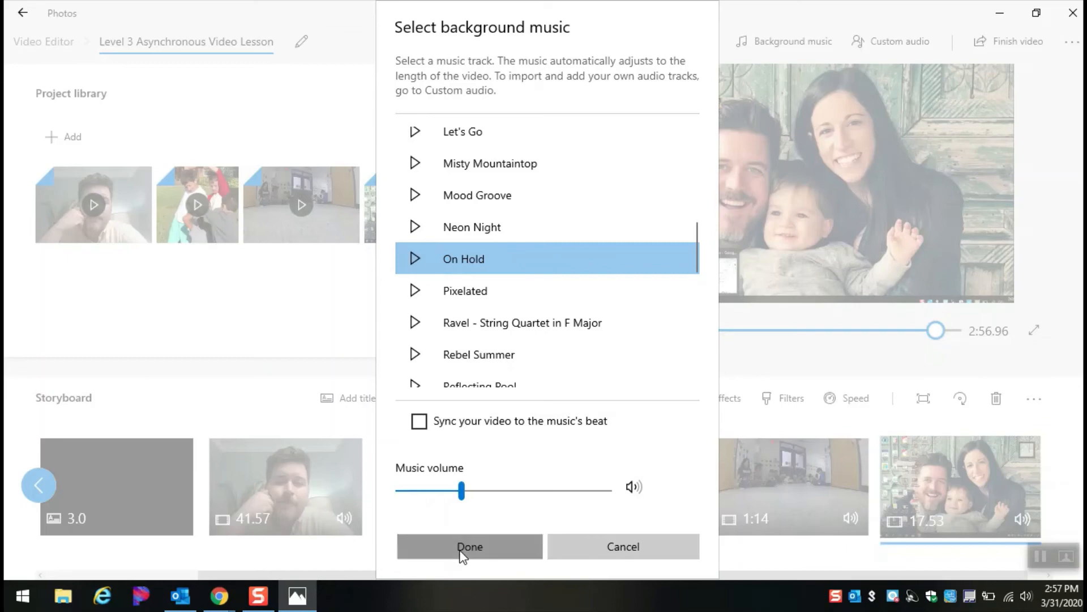
Step: Play the opening of the video full screen from 0:00.00, pause it and return to the storyboard view
left_click_drag(976, 578, 801, 576)
left_click(1037, 330)
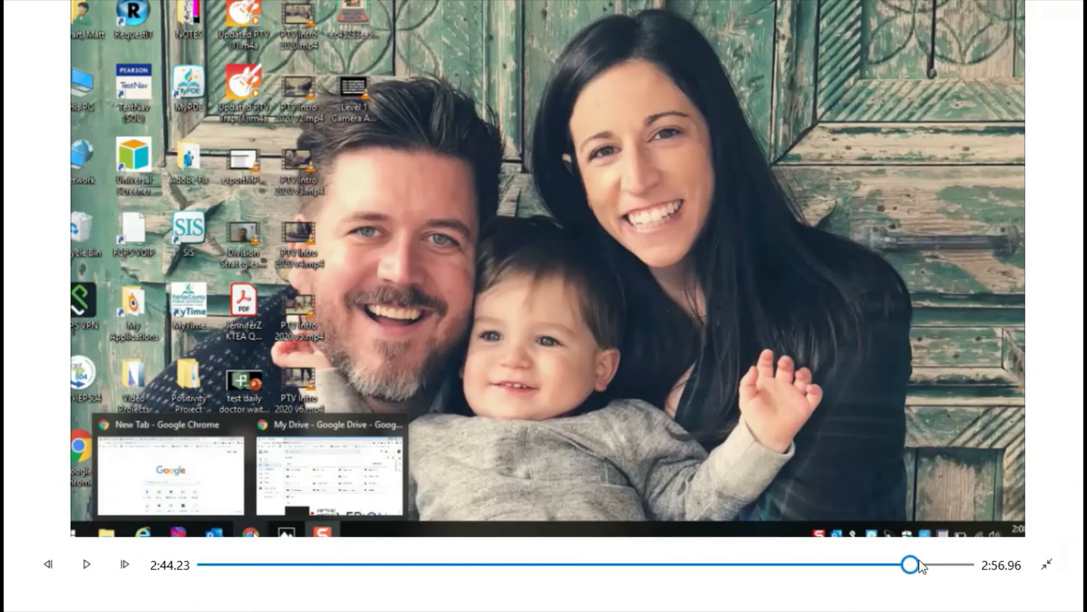
left_click_drag(920, 564, 197, 573)
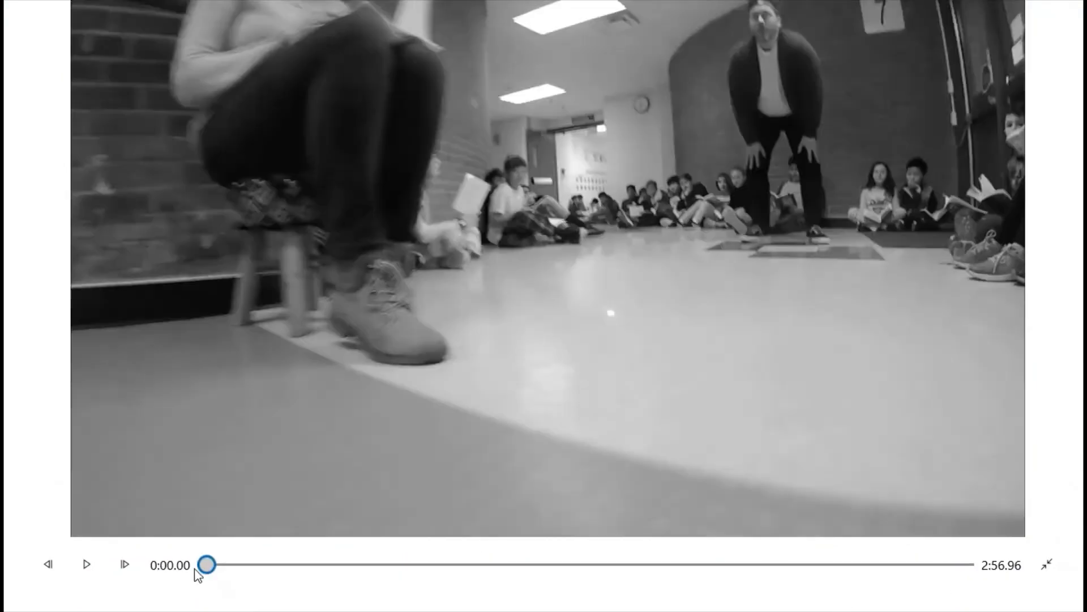
left_click(98, 567)
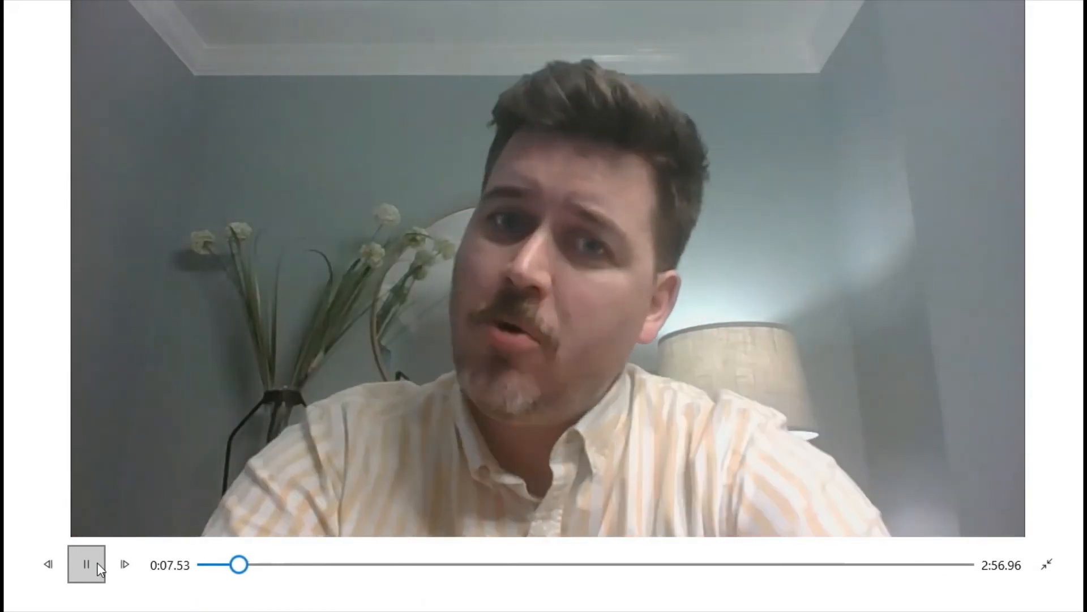
left_click(100, 568)
left_click(1057, 563)
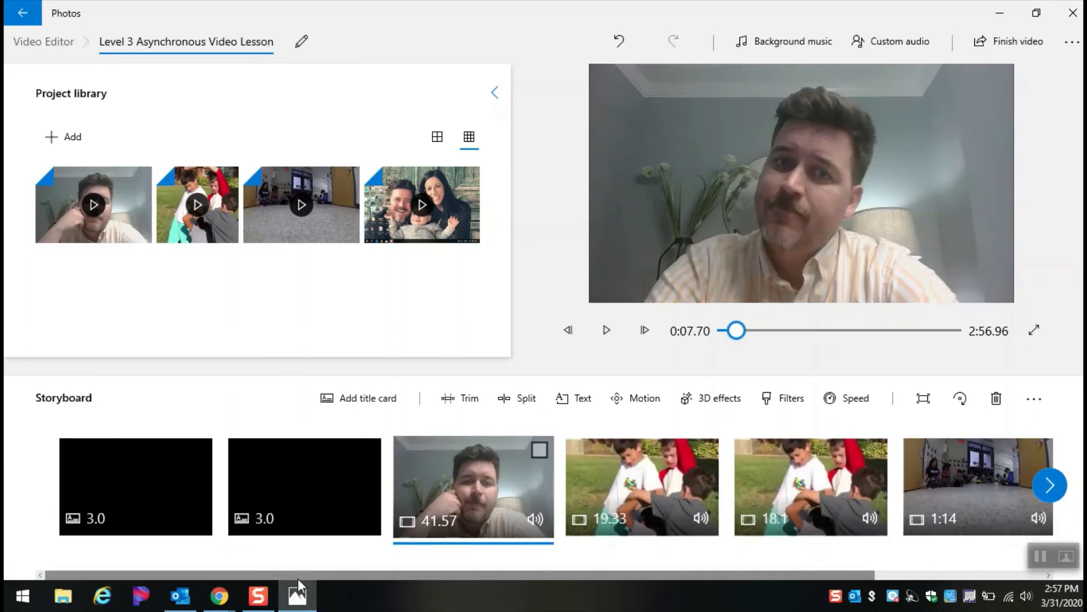
left_click_drag(297, 577, 497, 605)
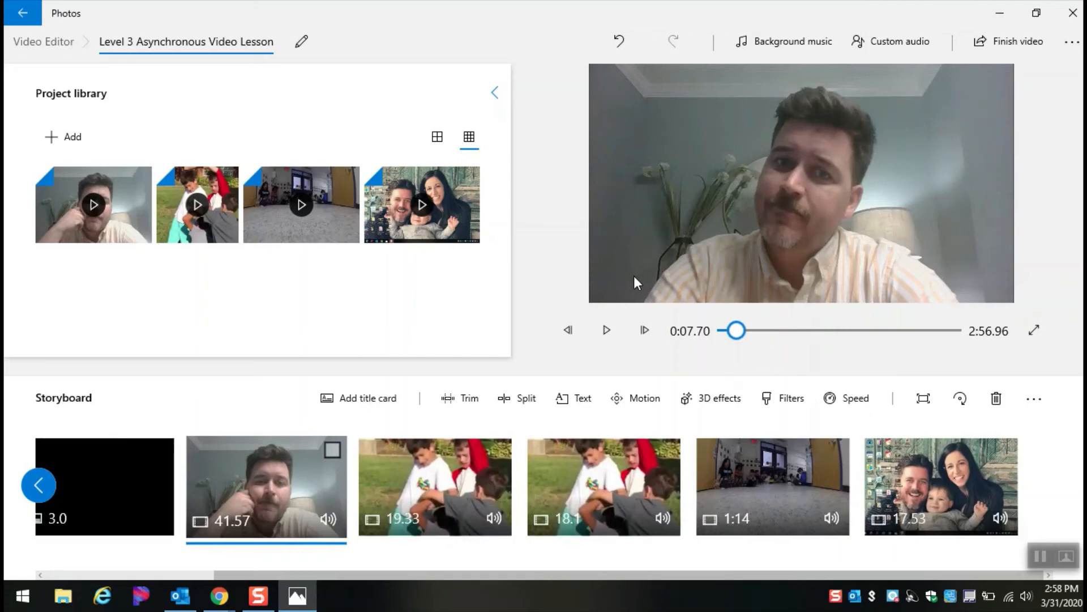
left_click(1030, 43)
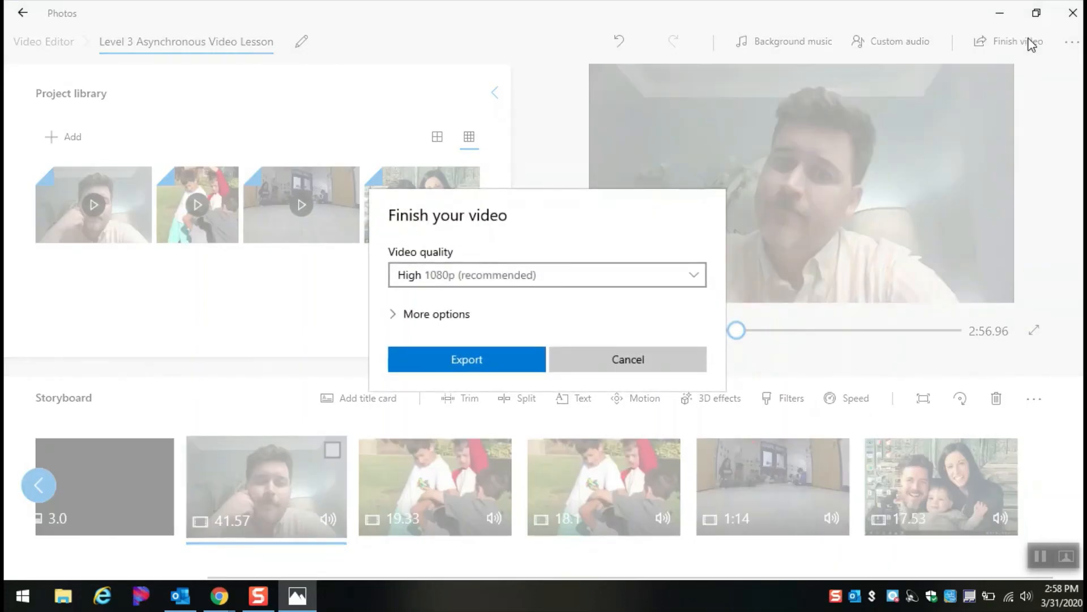
left_click(705, 359)
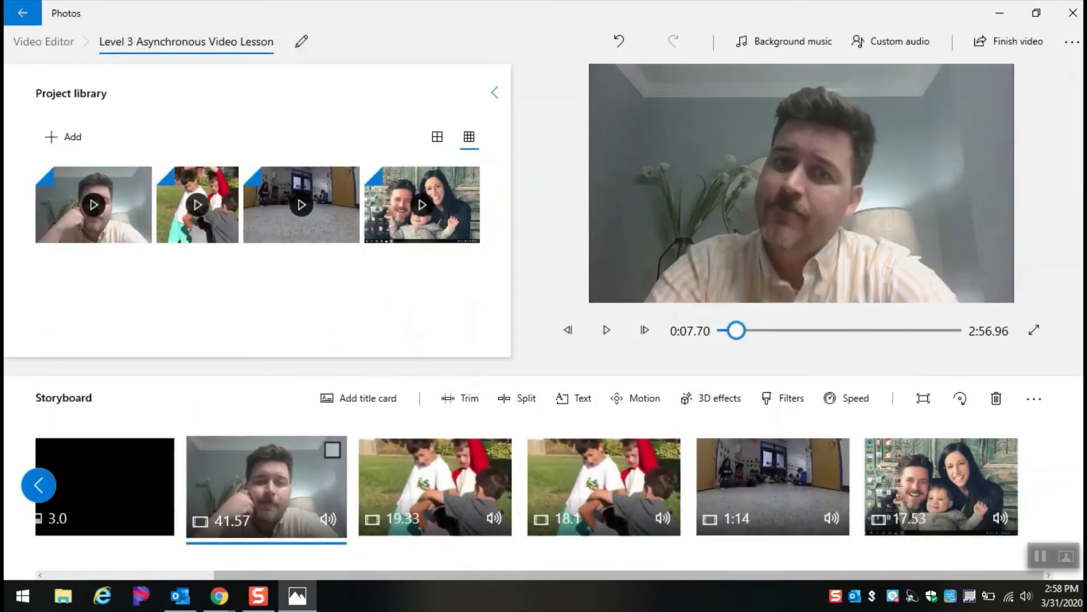
left_click_drag(943, 573, 699, 569)
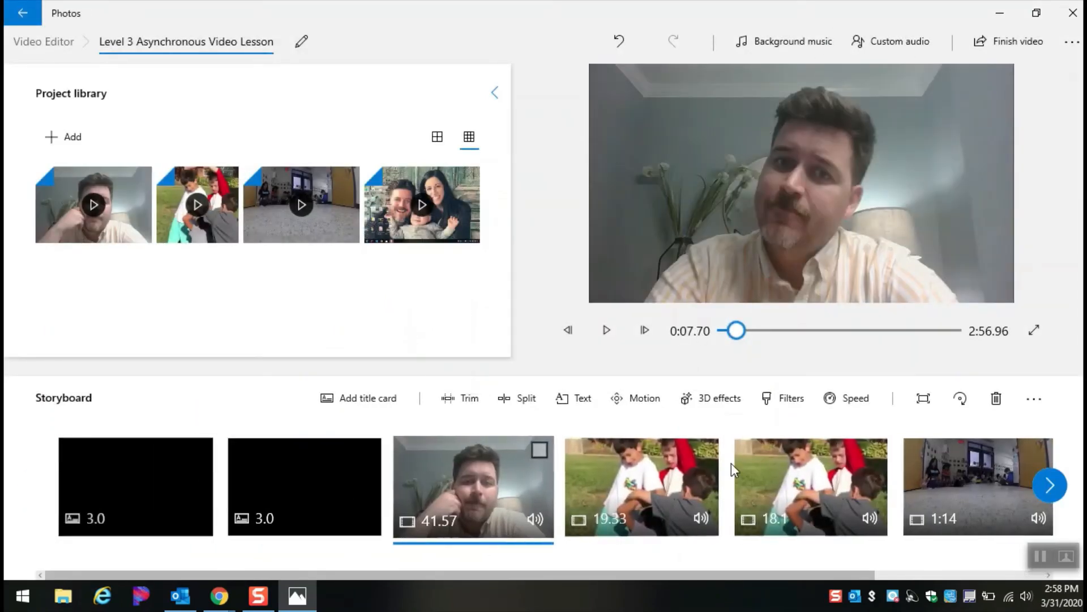
left_click_drag(861, 573, 1014, 572)
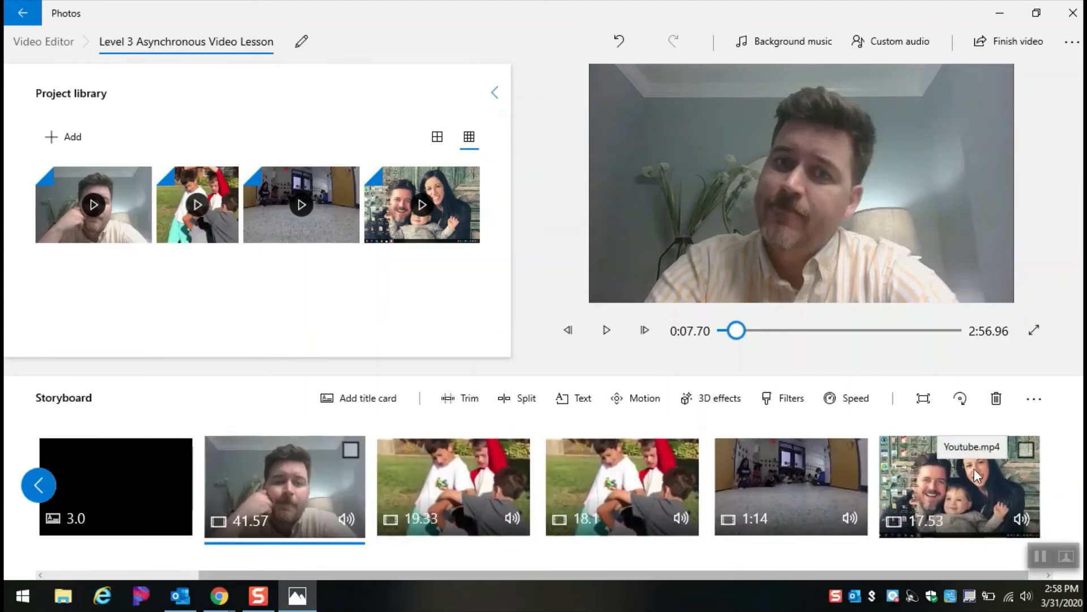
Step: Start exporting the video in High 1080p quality to the Desktop as "Test Level 3.mp4" and cancel the running export
left_click(1005, 50)
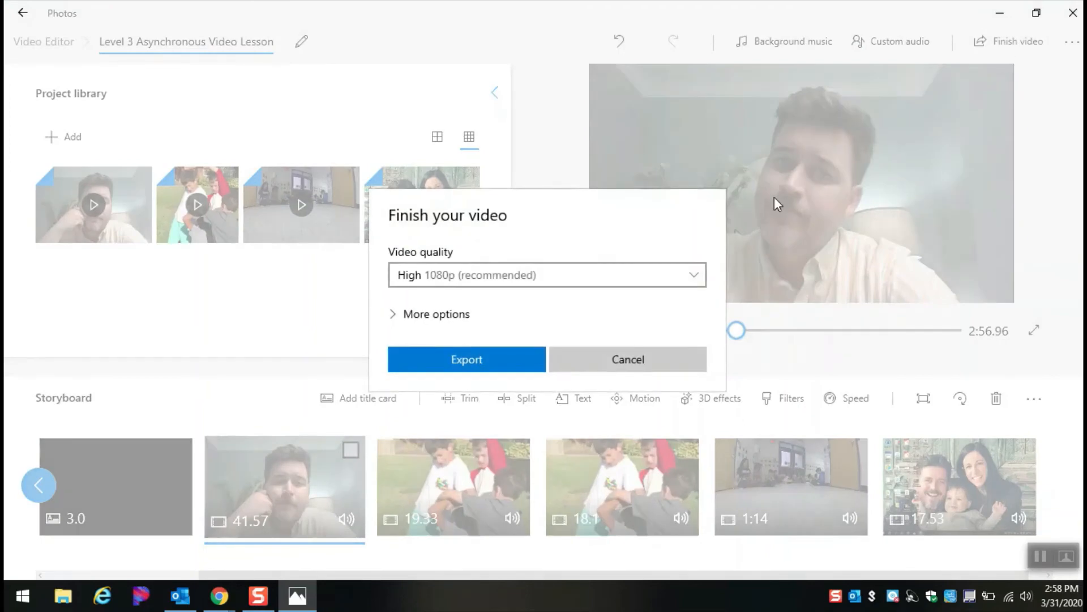
left_click(474, 368)
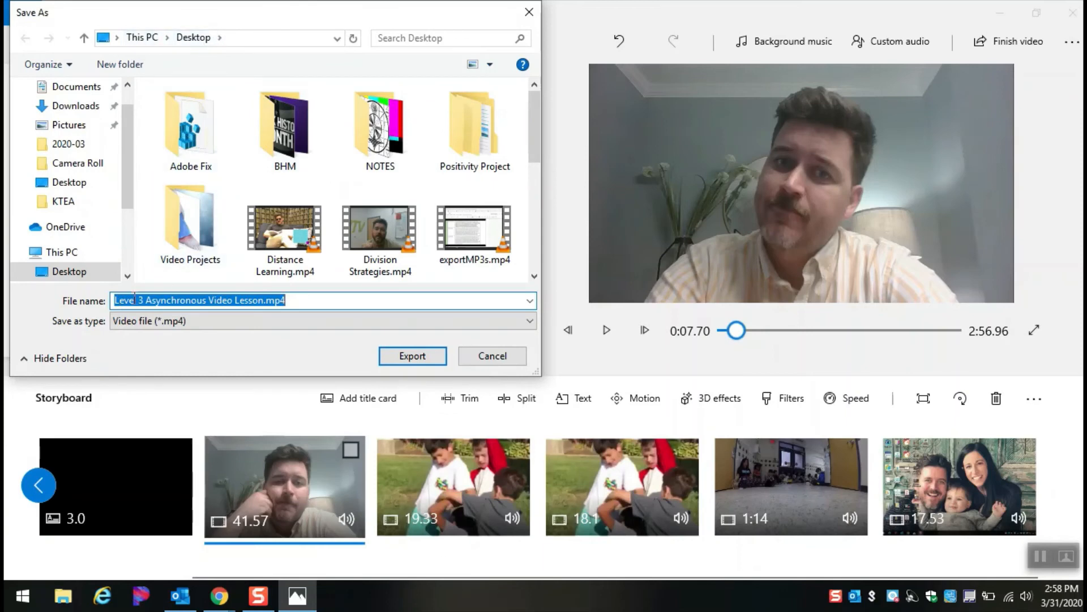
left_click_drag(263, 301, 100, 308)
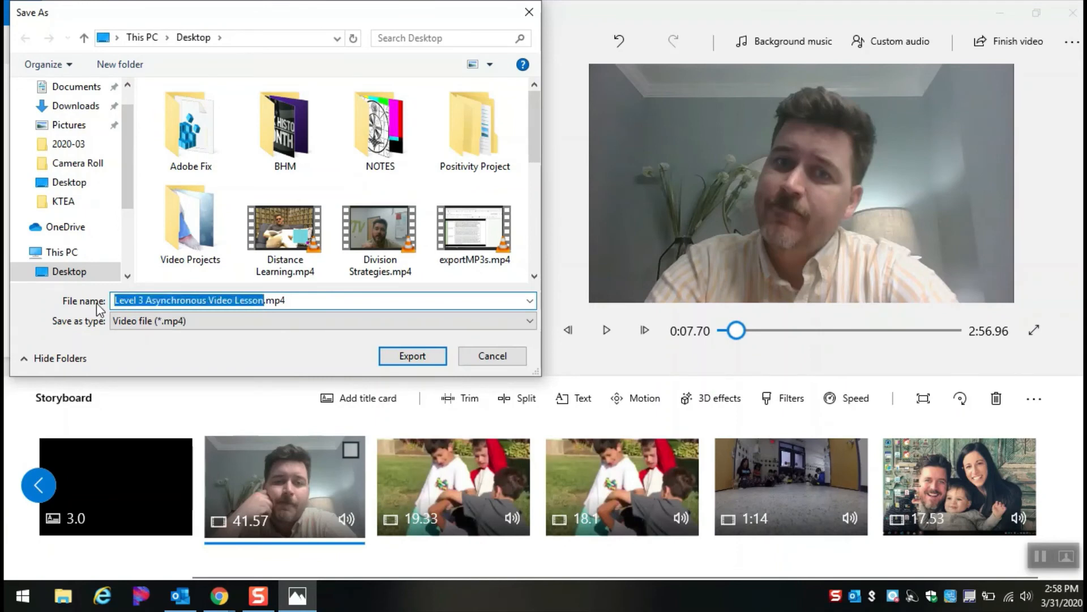
type("Test ")
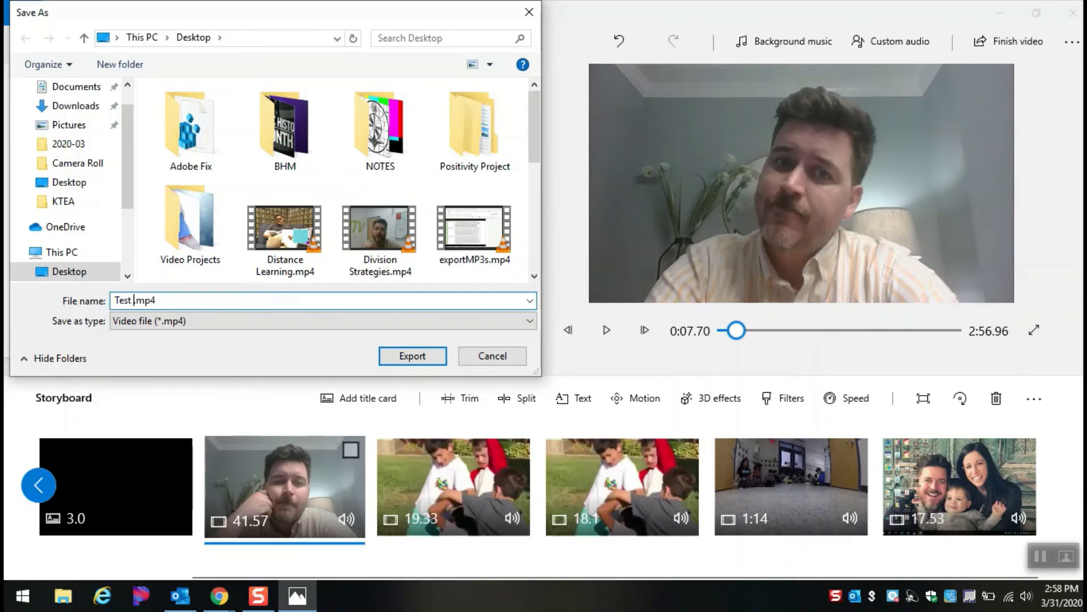
type("Level 3")
left_click(397, 362)
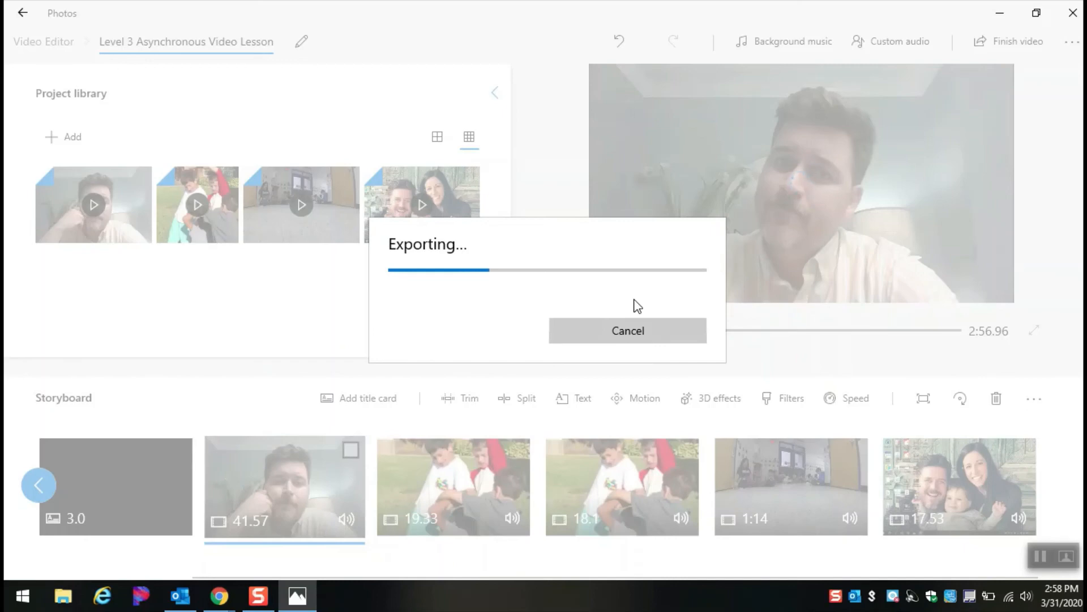
left_click(644, 330)
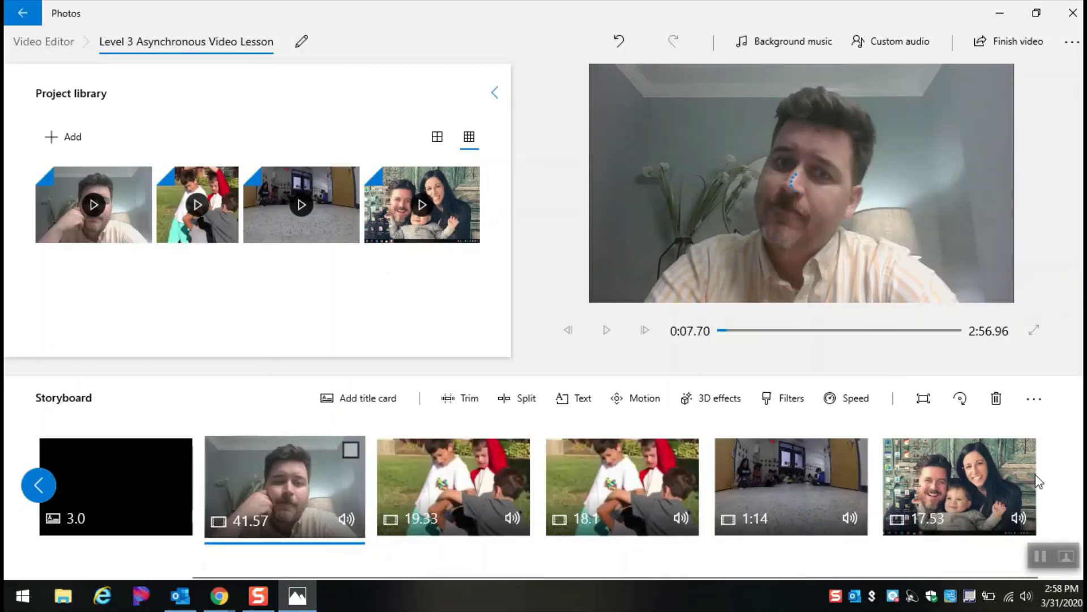